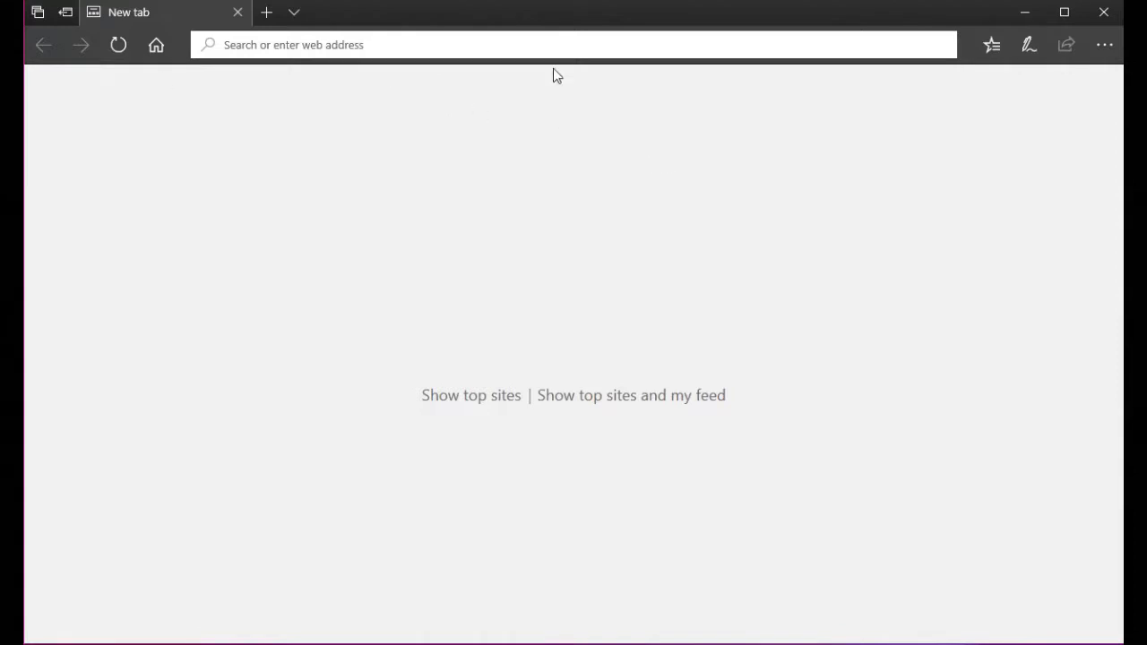
Step: Search Google for "eclipse java" and open the Eclipse Downloads result
{"action": "left_click", "coordinate": [156, 46]}
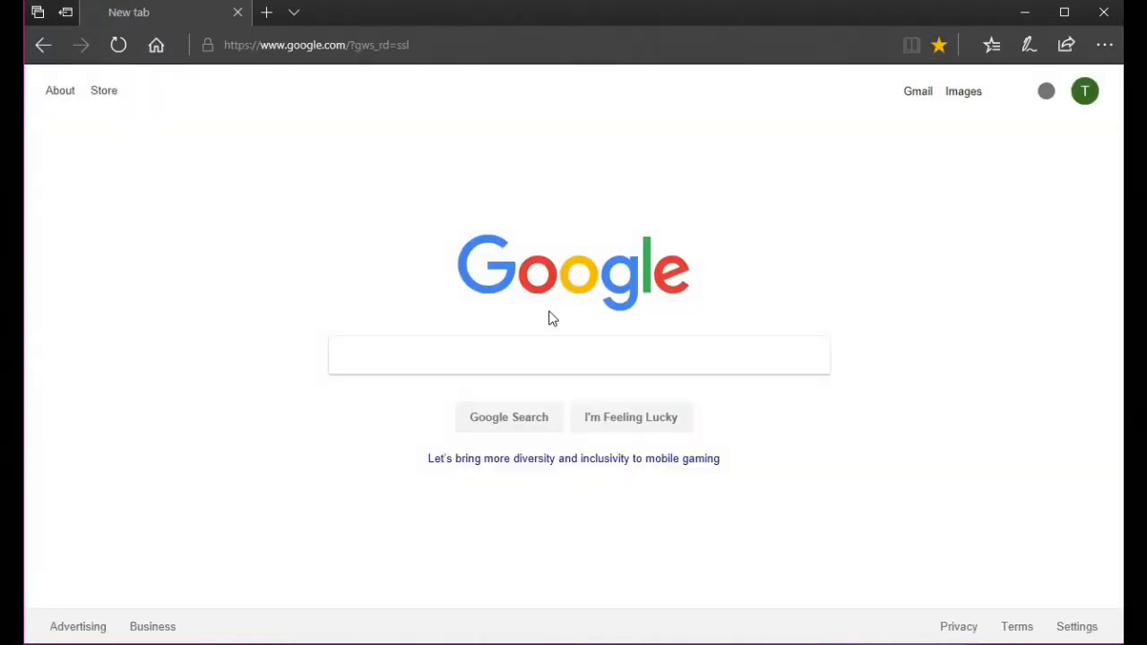
{"action": "left_click", "coordinate": [397, 361]}
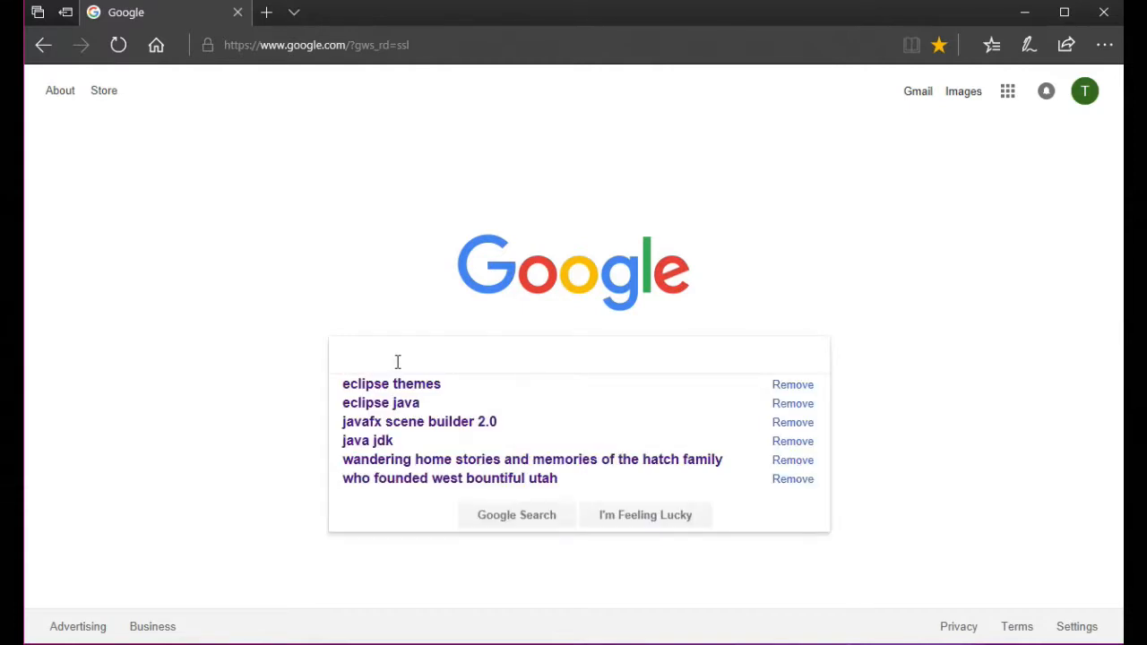
{"action": "left_click", "coordinate": [387, 405]}
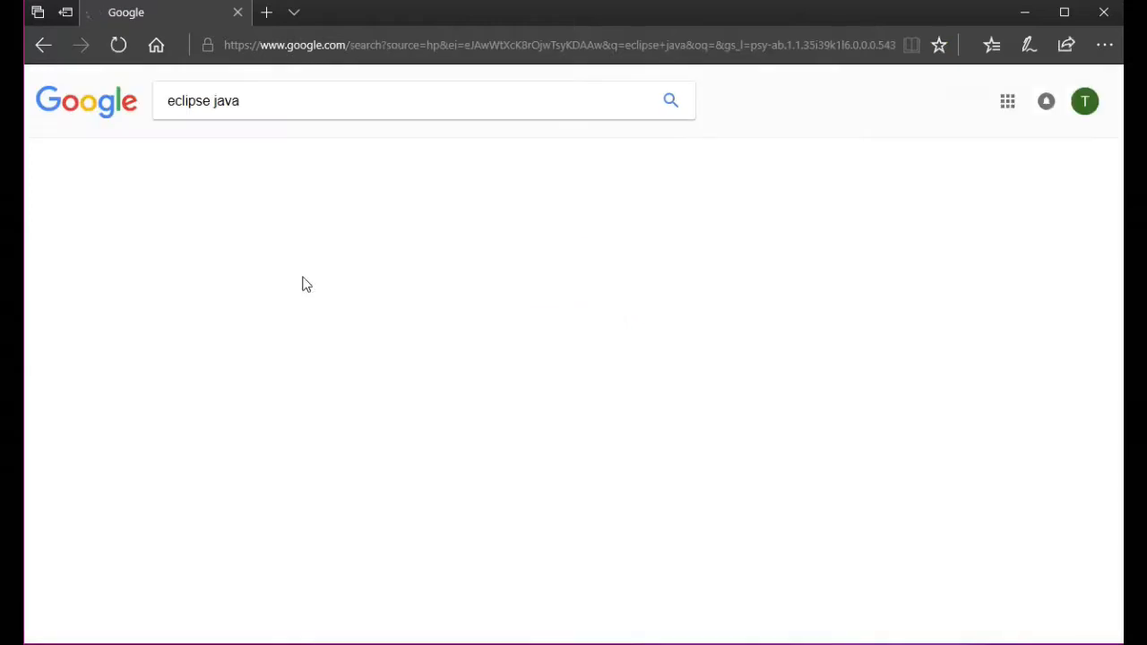
{"action": "scroll", "coordinate": [86, 380], "scroll_direction": "down", "scroll_amount": 2}
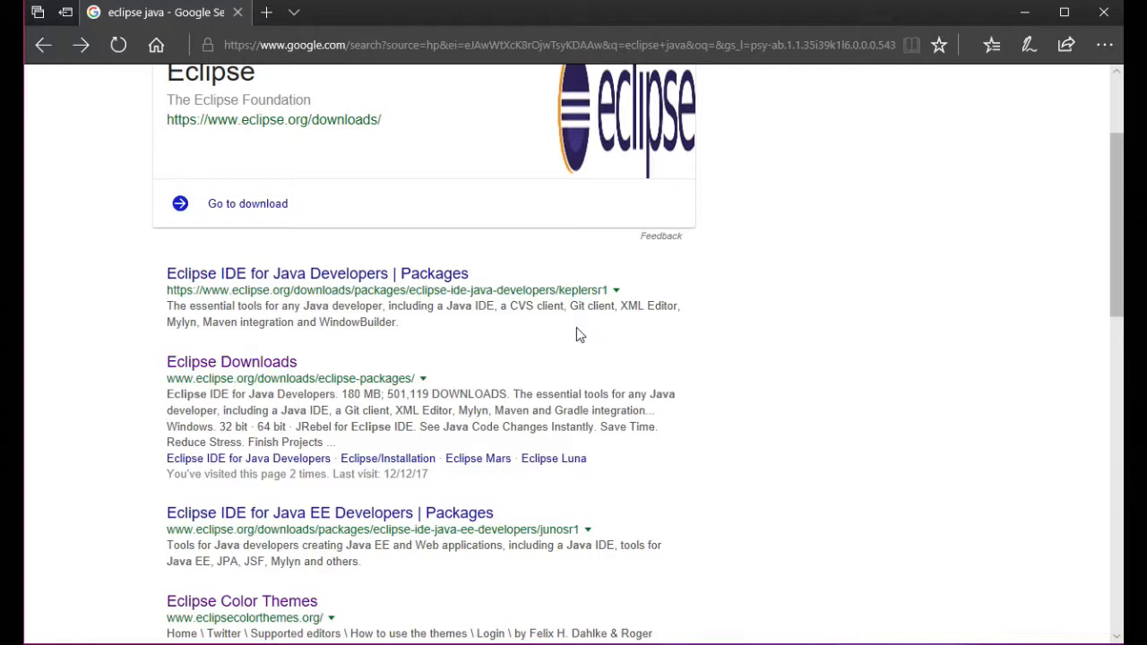
{"action": "left_click", "coordinate": [223, 363]}
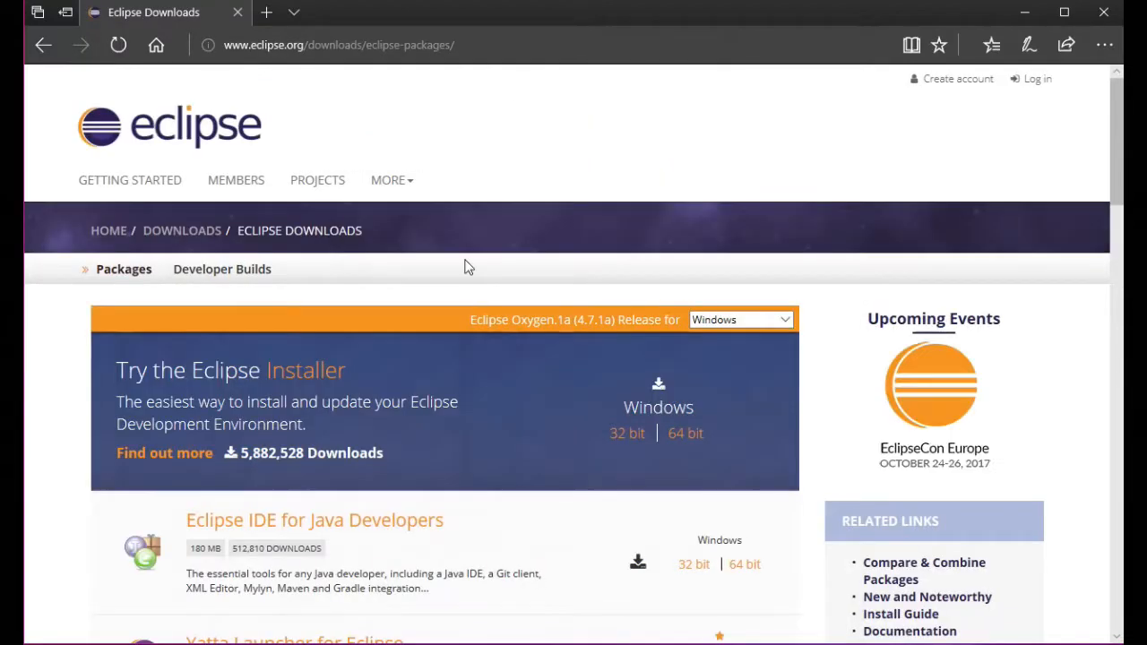
Step: Open the Eclipse IDE for Java Developers package page and go on to the Get Eclipse Oxygen download section
{"action": "scroll", "coordinate": [537, 229], "scroll_direction": "down", "scroll_amount": 1}
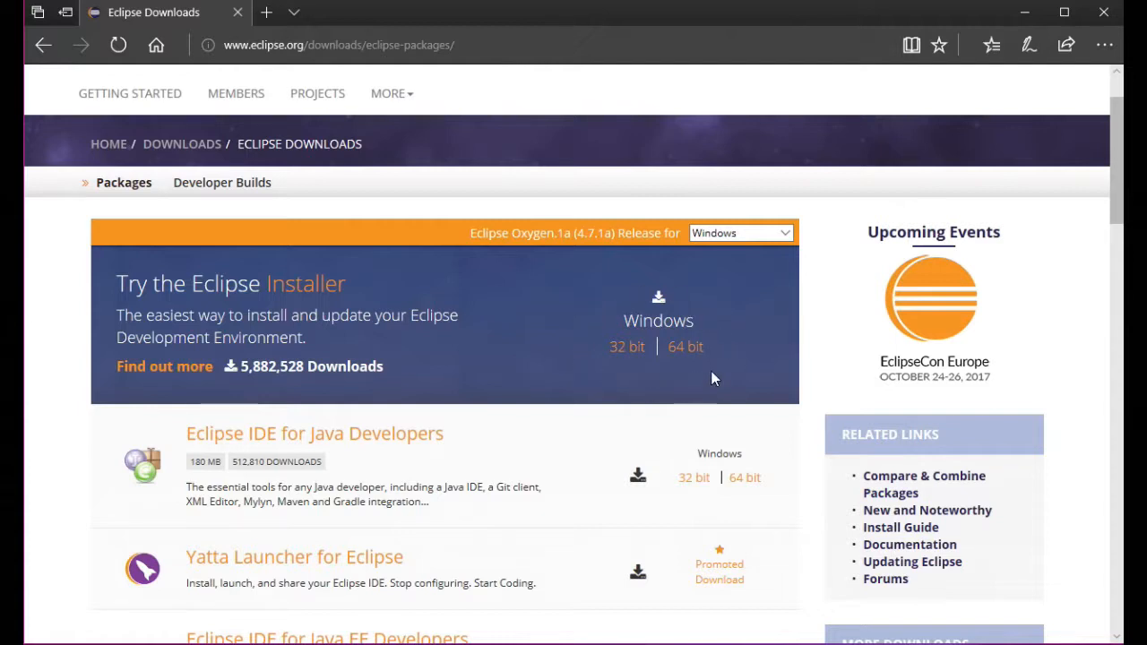
{"action": "scroll", "coordinate": [753, 360], "scroll_direction": "down", "scroll_amount": 1}
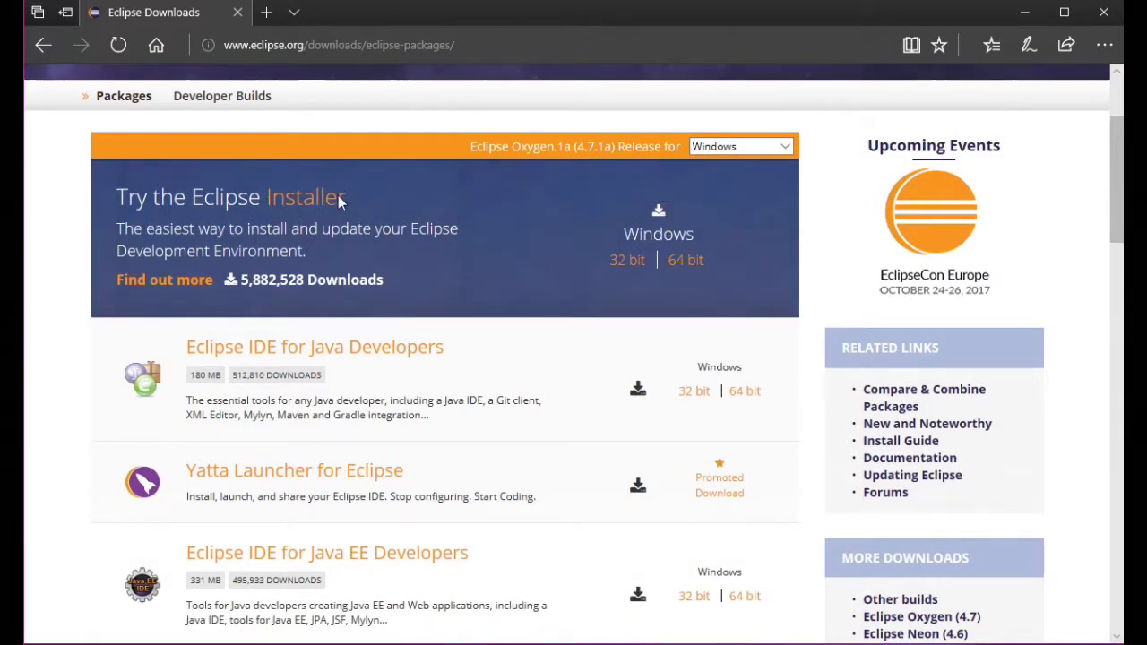
{"action": "scroll", "coordinate": [555, 347], "scroll_direction": "down", "scroll_amount": 1}
{"action": "scroll", "coordinate": [556, 348], "scroll_direction": "up", "scroll_amount": 2}
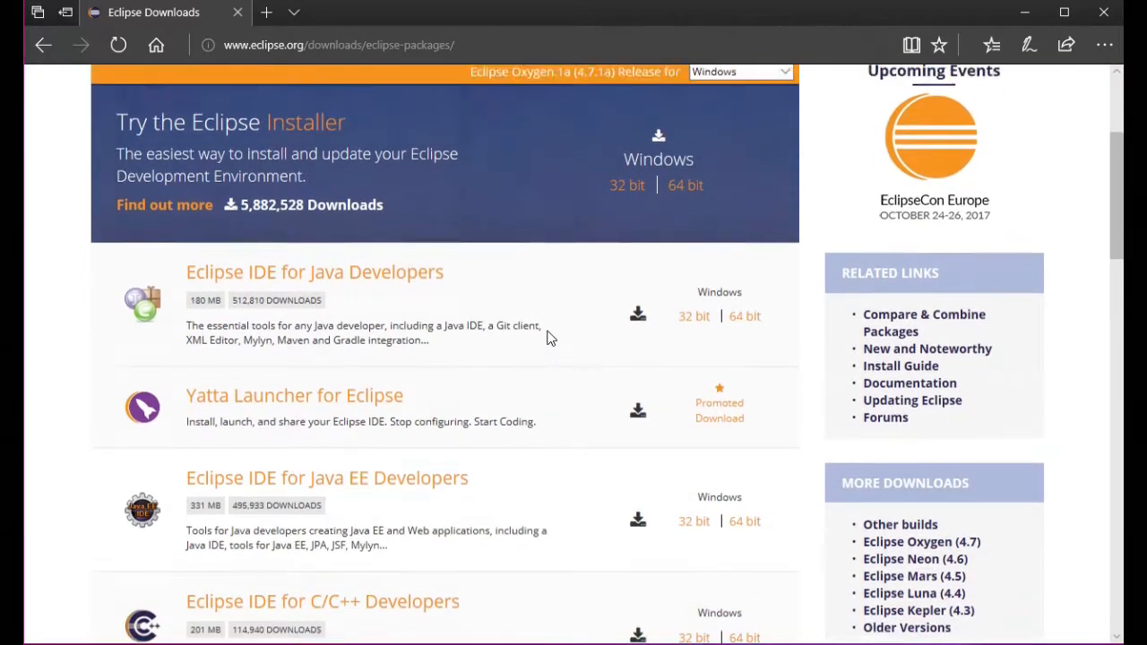
{"action": "scroll", "coordinate": [550, 338], "scroll_direction": "down", "scroll_amount": 1}
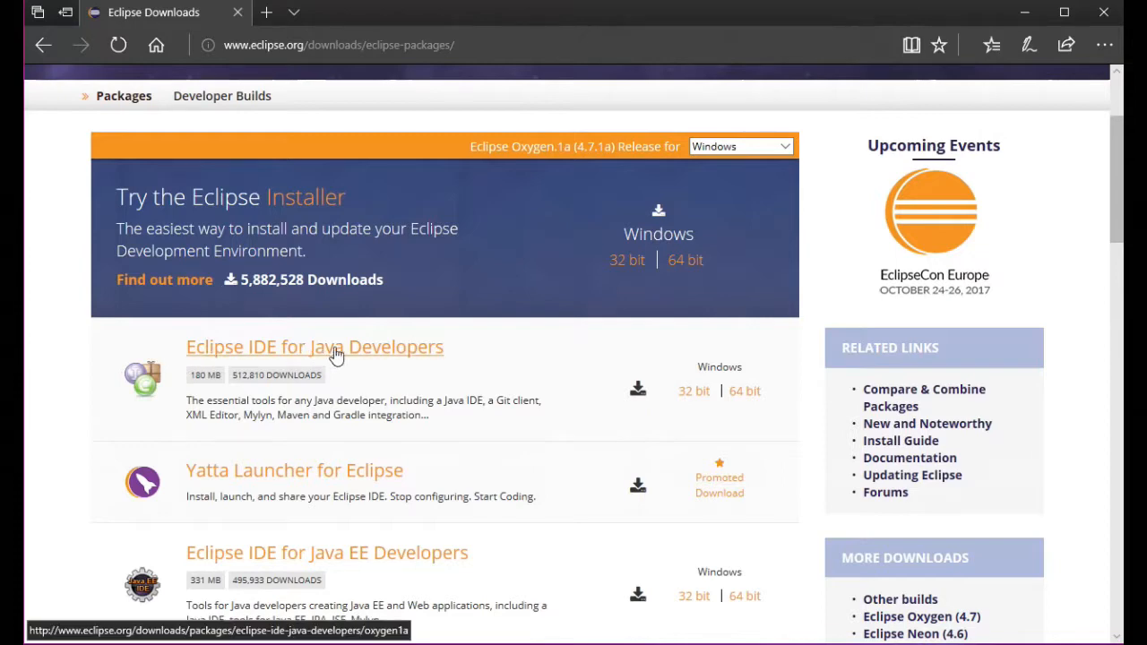
{"action": "scroll", "coordinate": [802, 358], "scroll_direction": "down", "scroll_amount": 3}
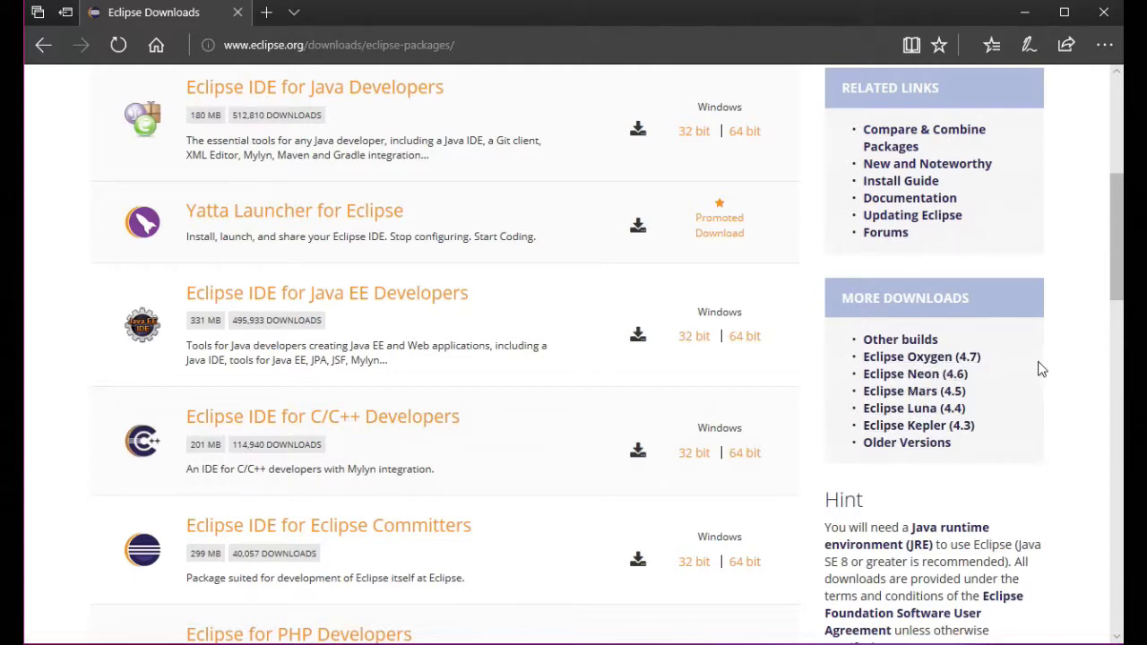
{"action": "scroll", "coordinate": [1042, 367], "scroll_direction": "up", "scroll_amount": 1}
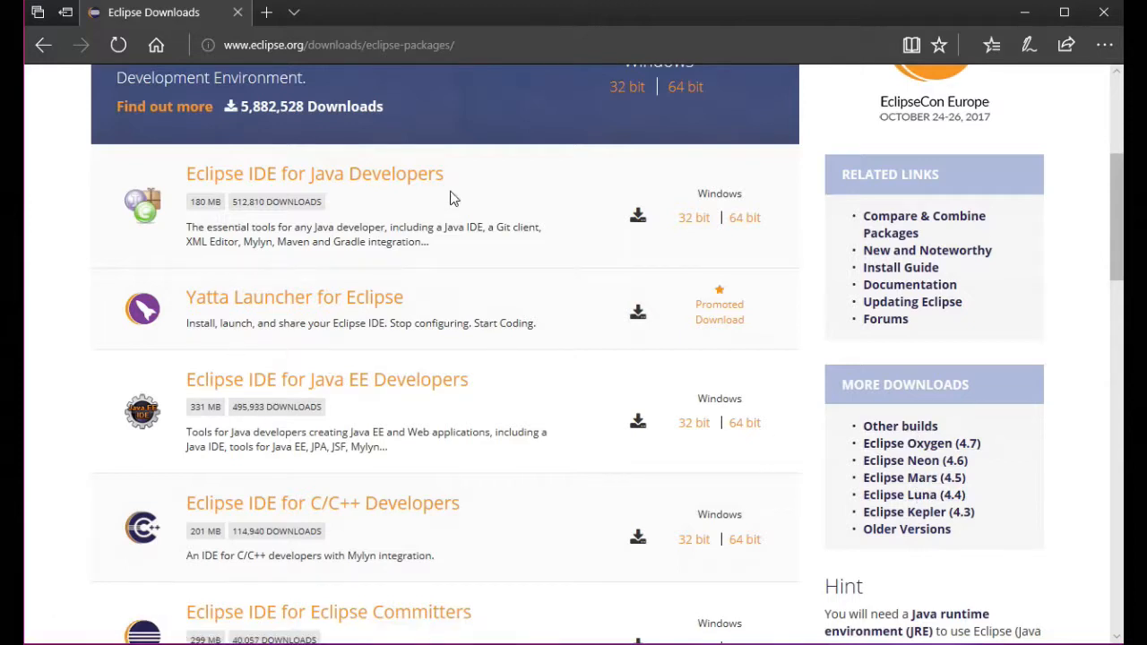
{"action": "left_click", "coordinate": [345, 189]}
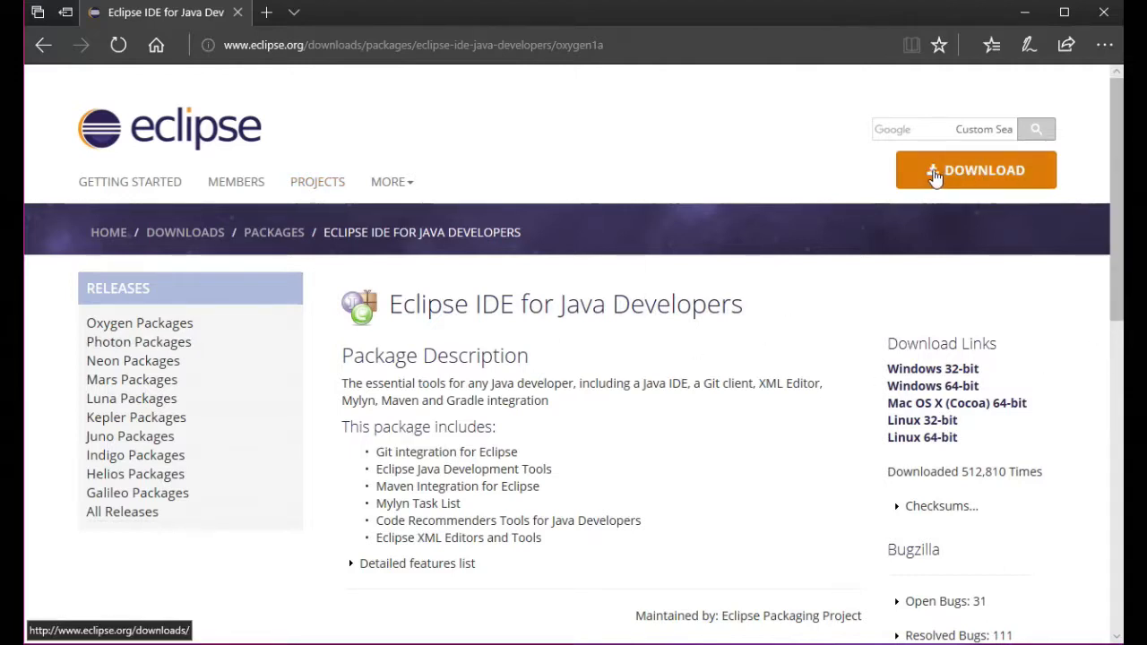
{"action": "left_click", "coordinate": [962, 178]}
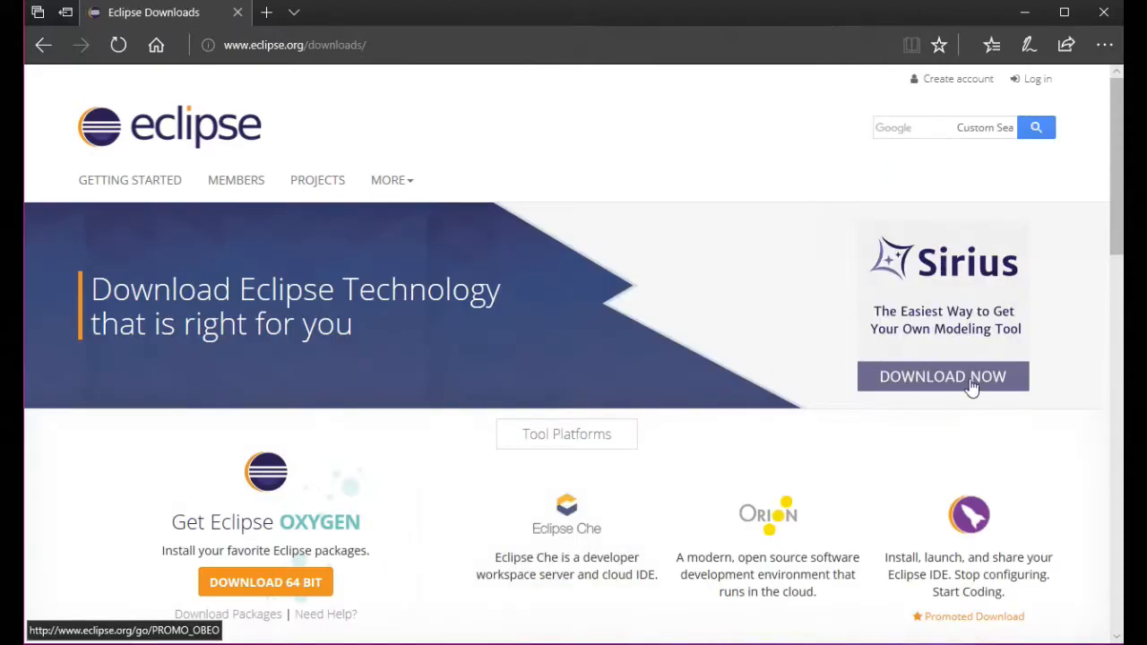
{"action": "scroll", "coordinate": [498, 408], "scroll_direction": "down", "scroll_amount": 2}
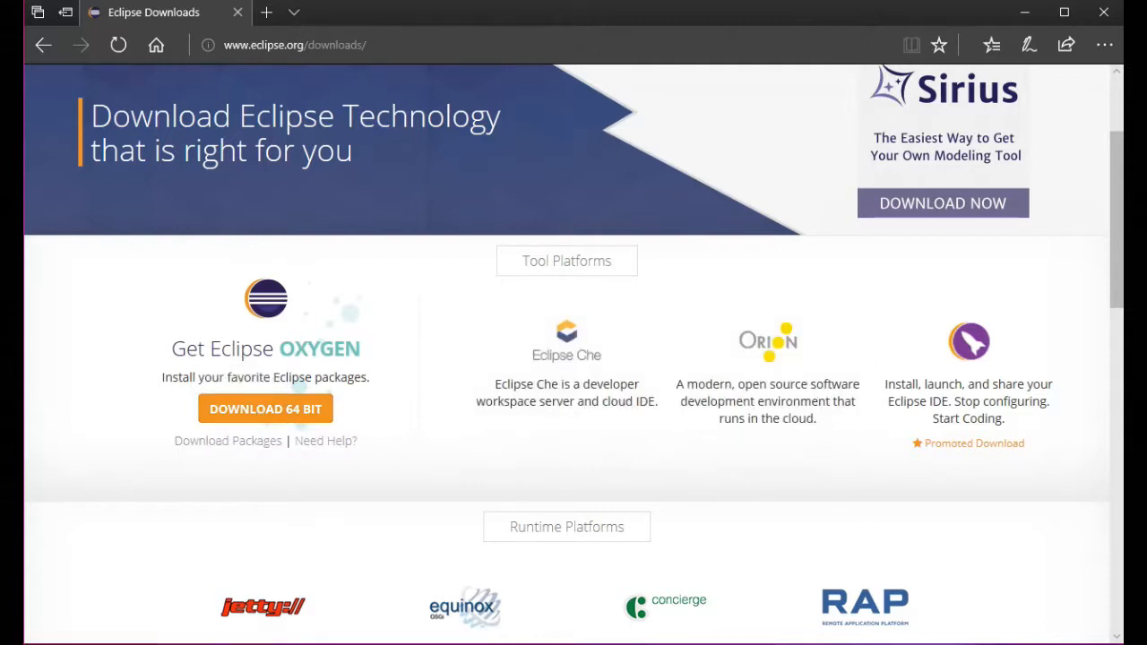
Step: Search Google for "java jdk" in a new tab
{"action": "left_click", "coordinate": [267, 13]}
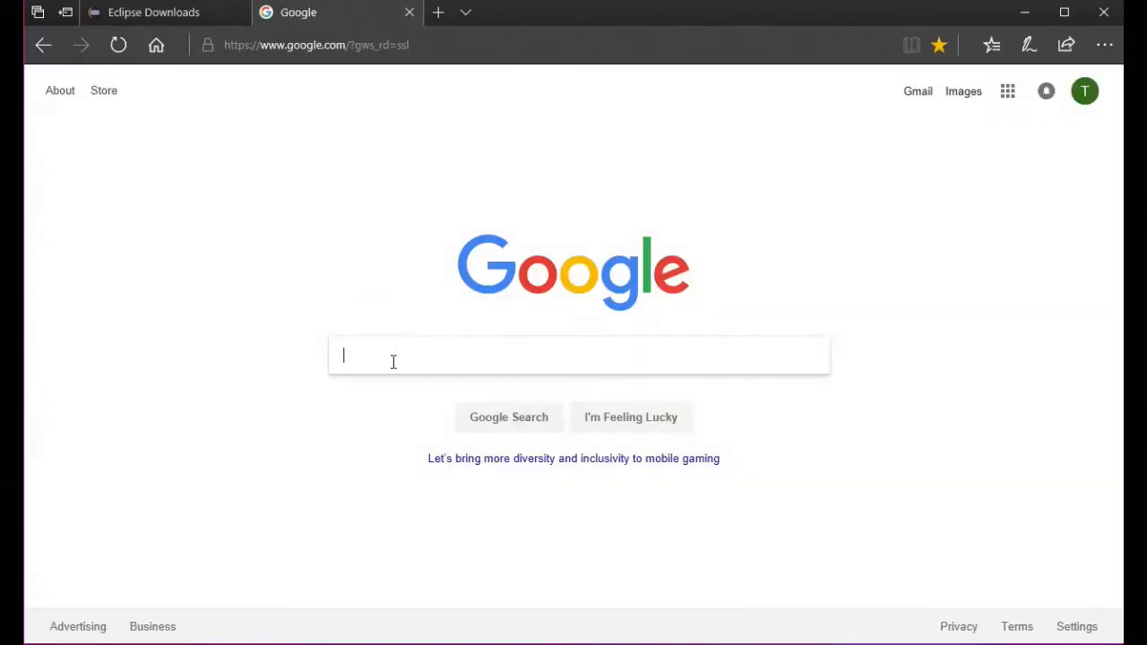
{"action": "left_click", "coordinate": [391, 359]}
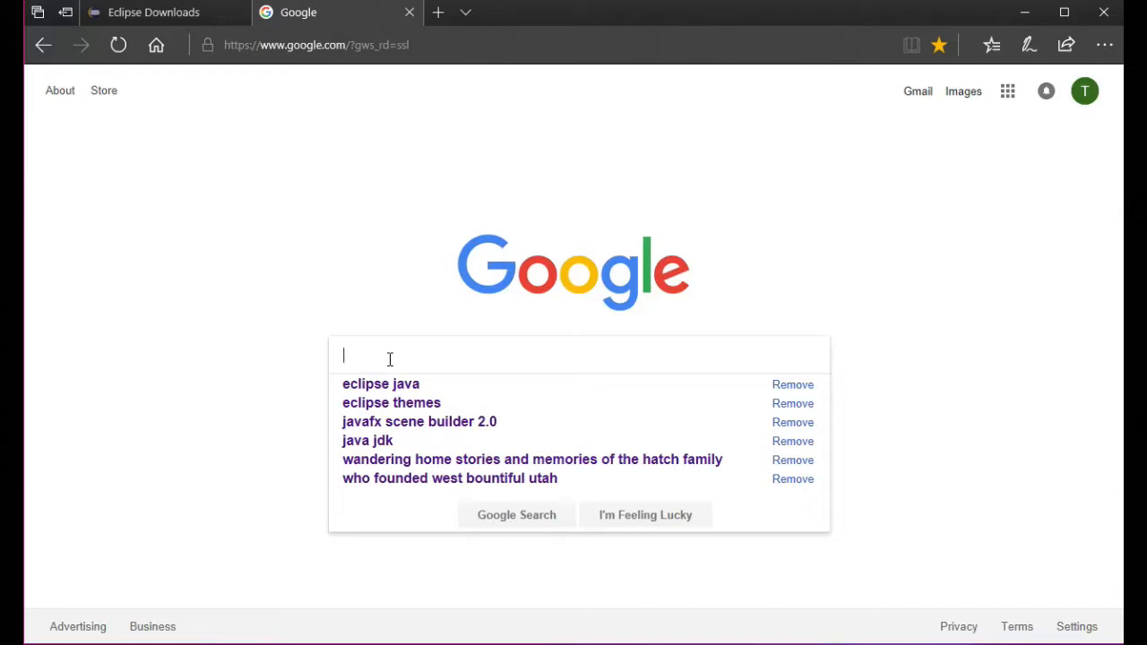
{"action": "left_click", "coordinate": [385, 440]}
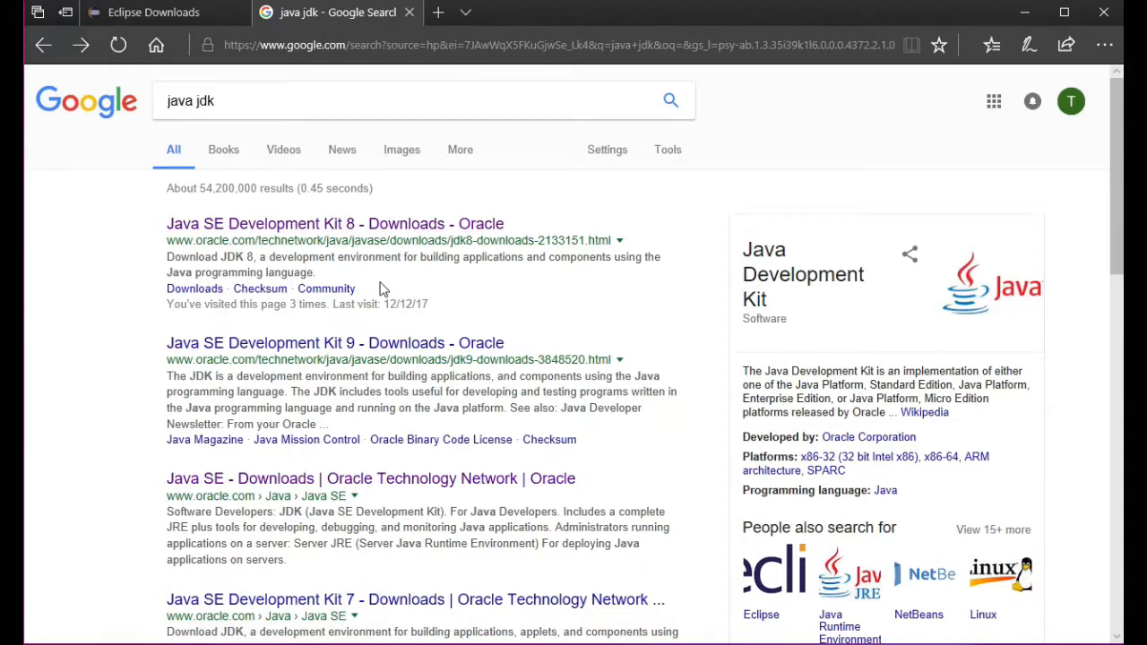
Step: Open Oracle's Java SE Development Kit 8 downloads page and accept the license agreement for version 8u151
{"action": "left_click", "coordinate": [305, 226]}
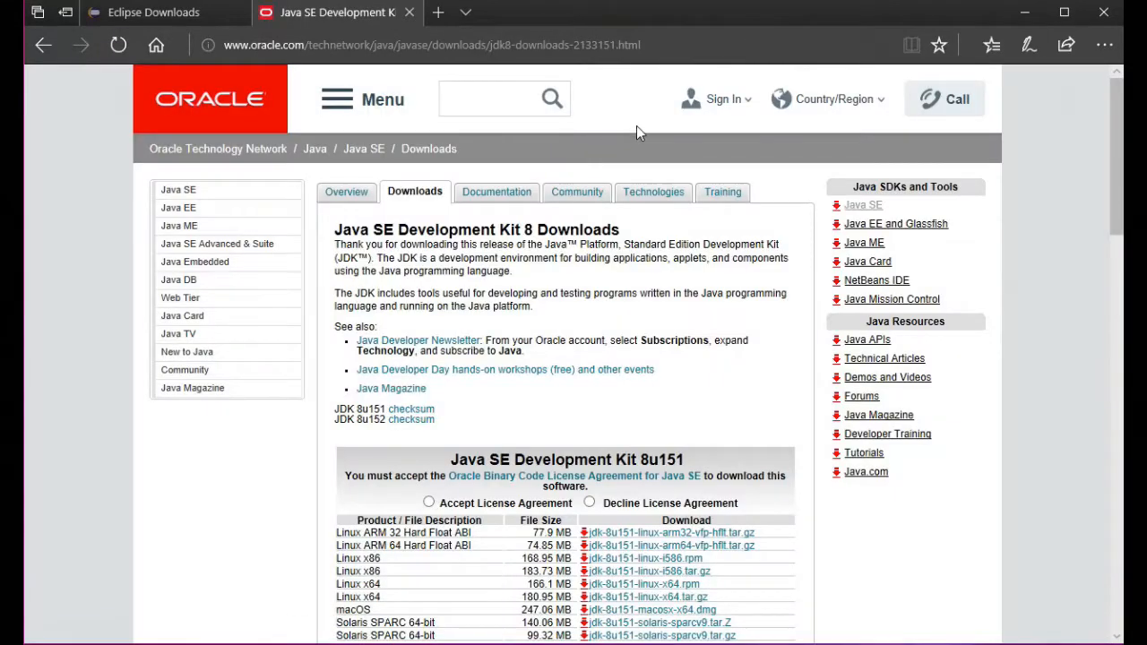
{"action": "scroll", "coordinate": [456, 291], "scroll_direction": "down", "scroll_amount": 3}
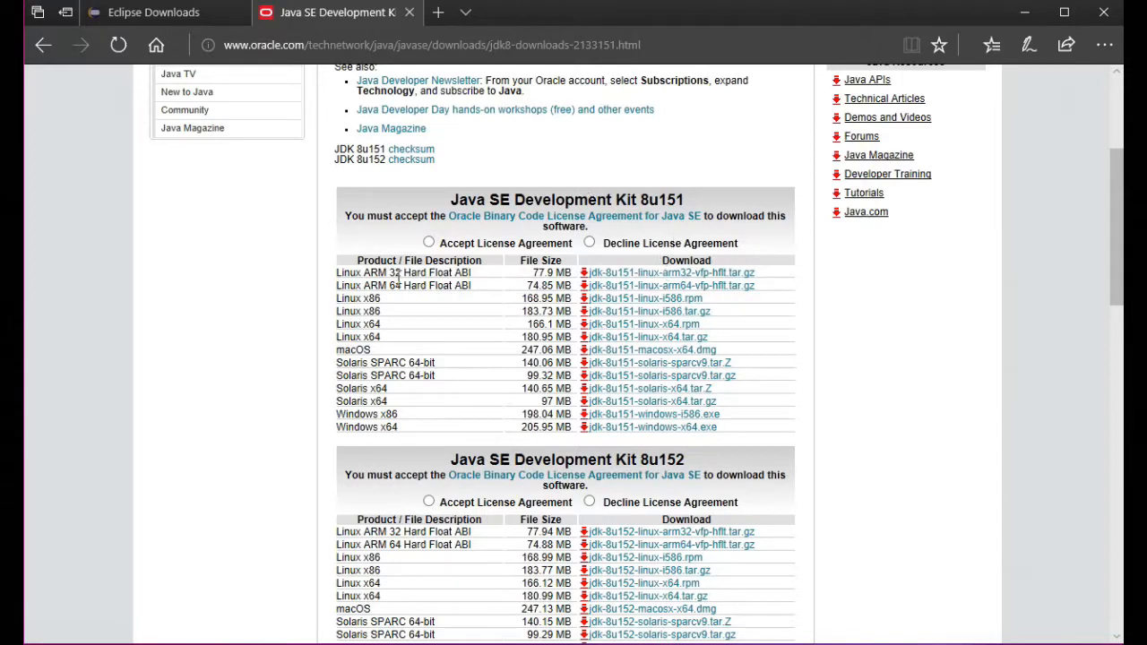
{"action": "left_click", "coordinate": [428, 242]}
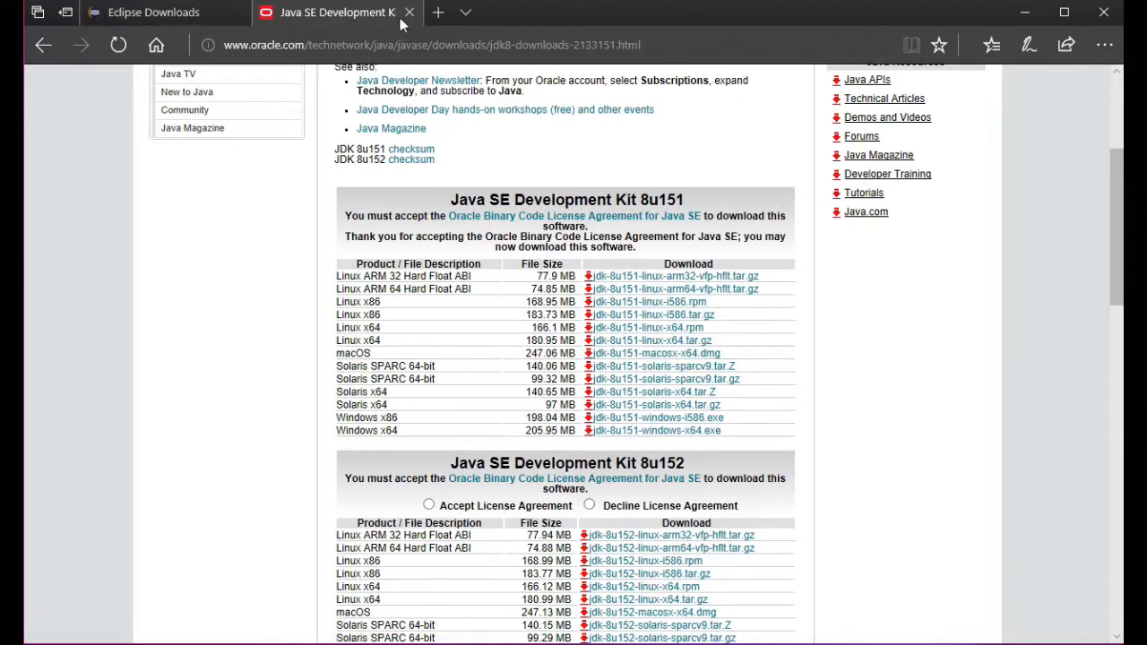
Step: Search Google for "javafx scene builder 2.0" in a new tab
{"action": "left_click", "coordinate": [438, 13]}
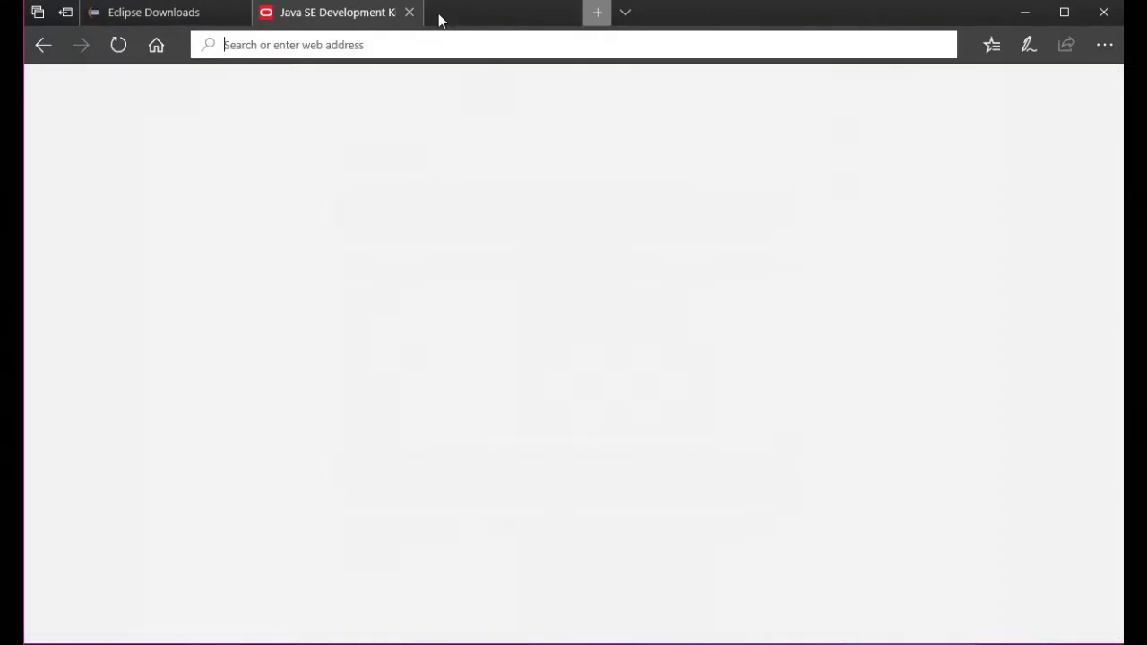
{"action": "left_click", "coordinate": [157, 46]}
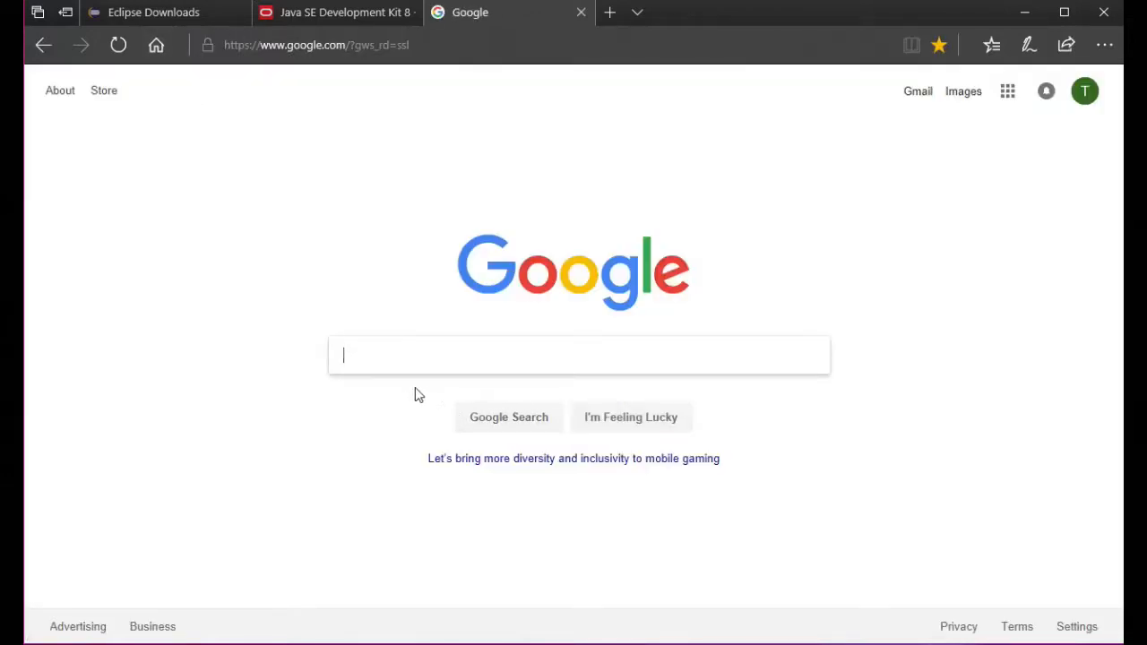
{"action": "left_click", "coordinate": [374, 362]}
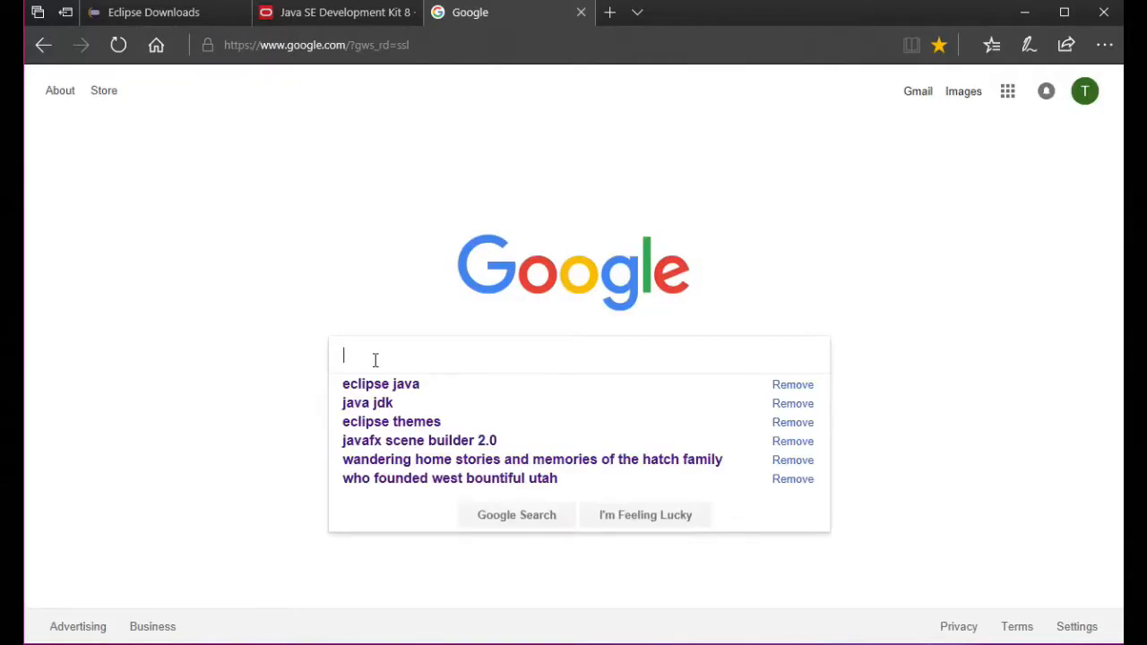
{"action": "left_click", "coordinate": [386, 441]}
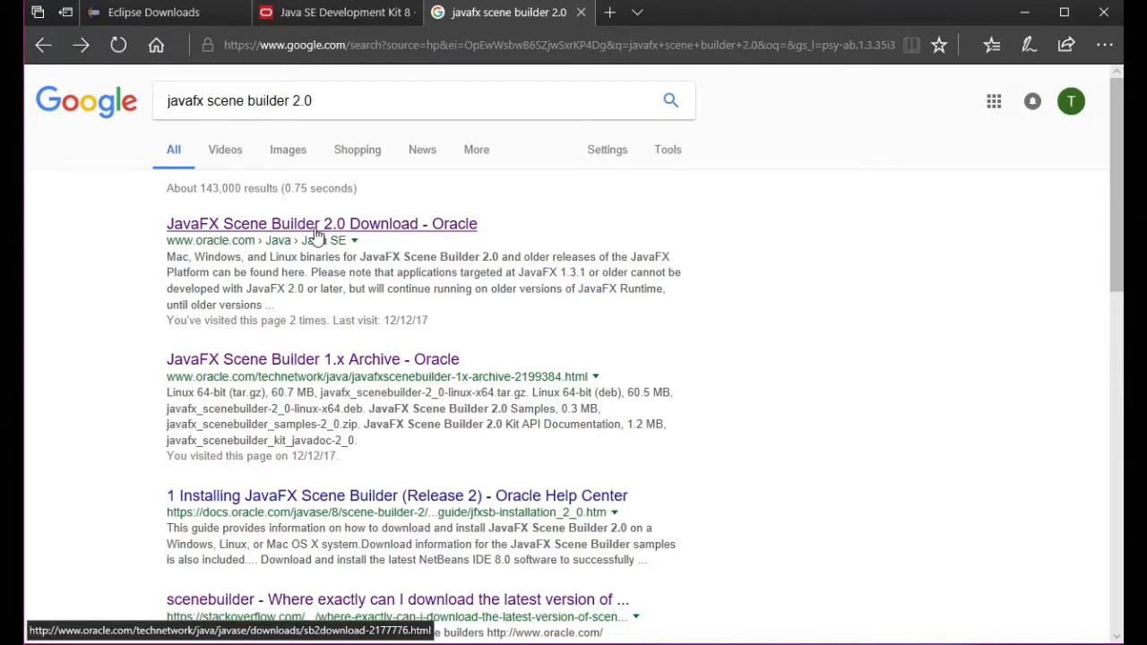
Step: Open the JavaFX Scene Builder 2.0 Download result in a separate tab, read through the page, including Previous Releases, and close it
{"action": "middle_click", "coordinate": [370, 231]}
{"action": "left_click", "coordinate": [671, 12]}
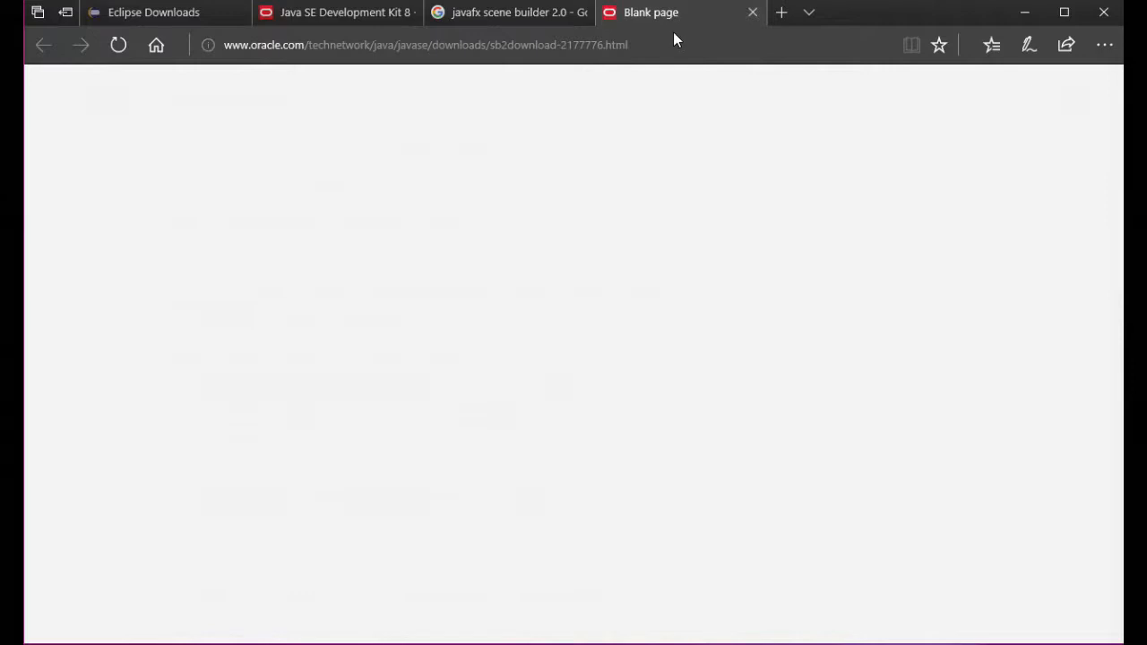
{"action": "scroll", "coordinate": [479, 248], "scroll_direction": "down", "scroll_amount": 3}
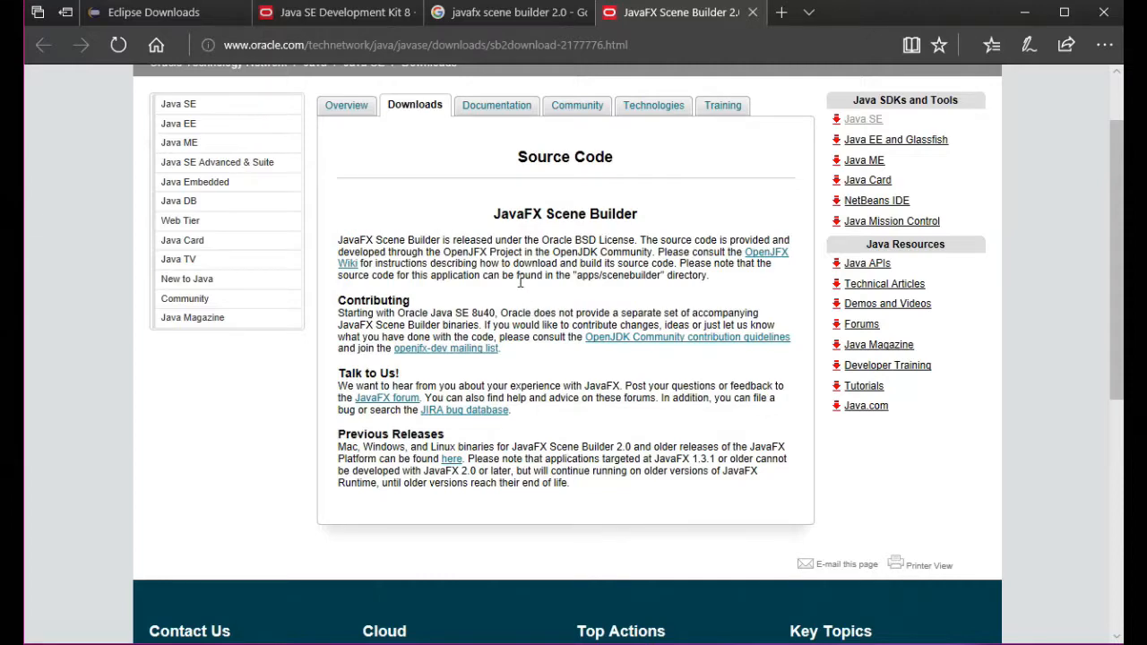
{"action": "scroll", "coordinate": [574, 300], "scroll_direction": "down", "scroll_amount": 1}
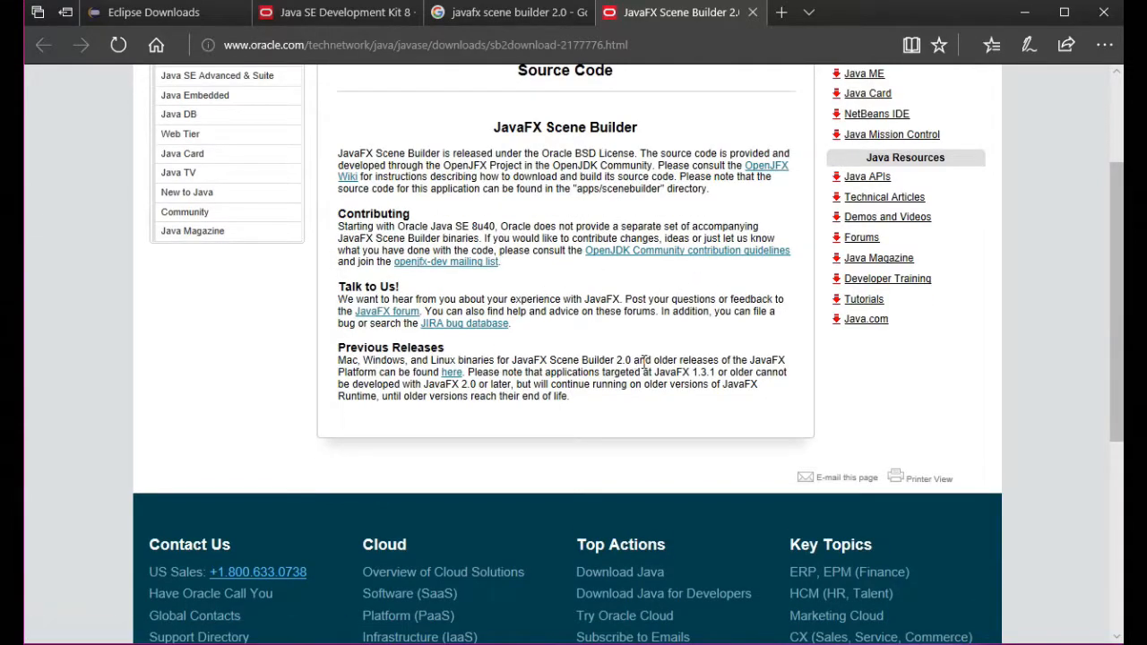
{"action": "scroll", "coordinate": [462, 377], "scroll_direction": "up", "scroll_amount": 2}
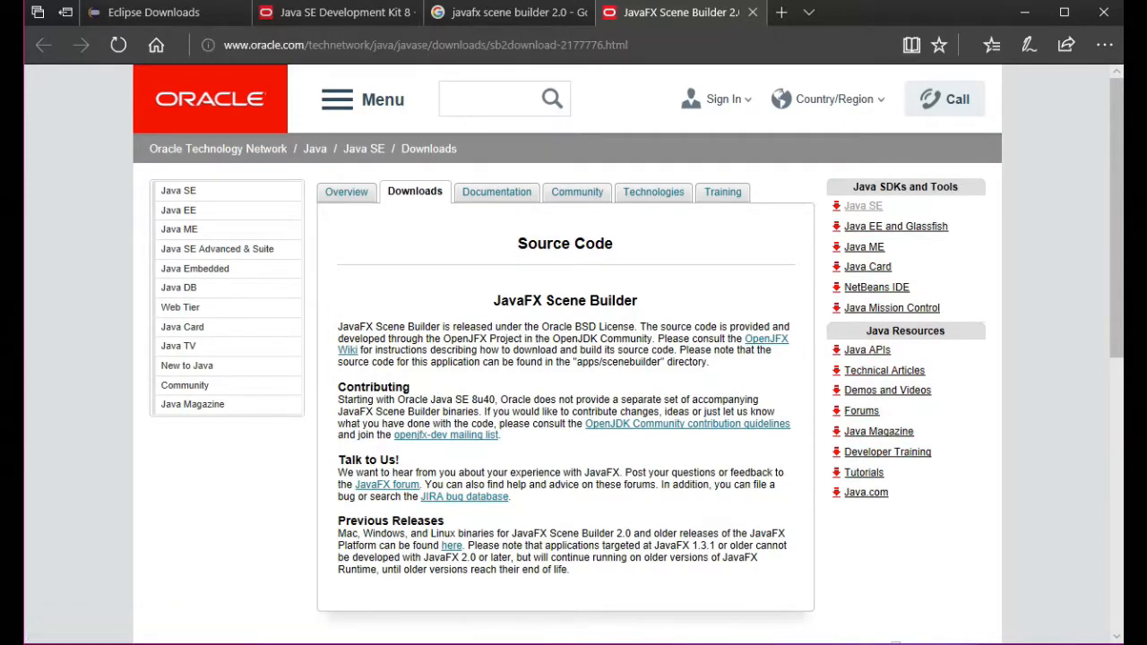
{"action": "left_click", "coordinate": [753, 13]}
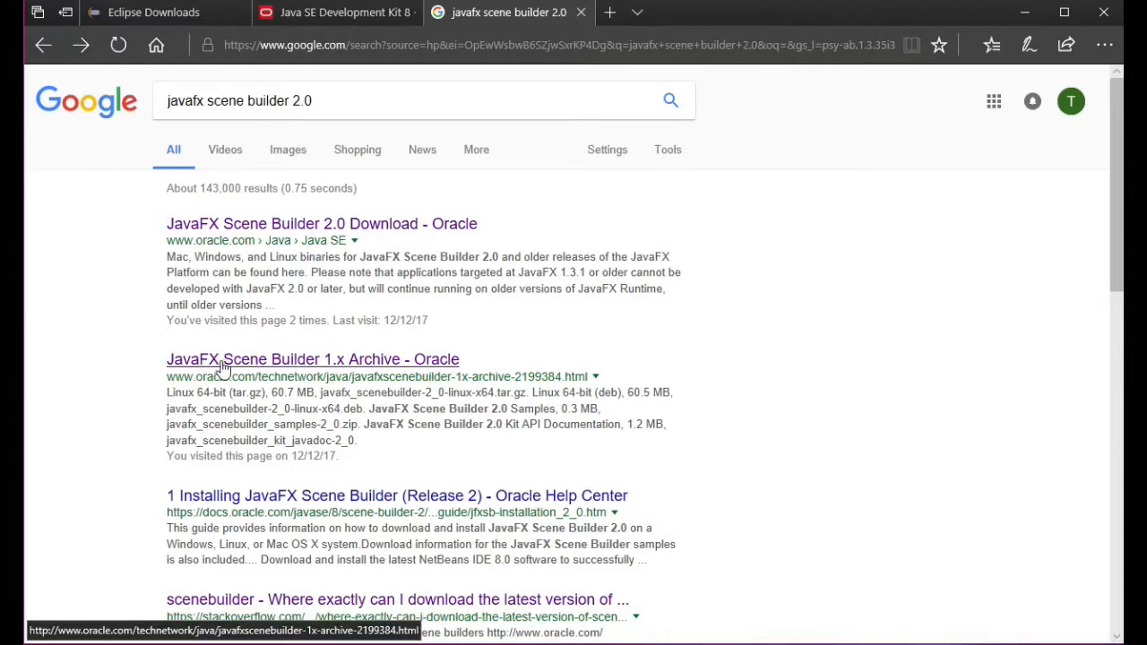
Step: Replace the search results with the JavaFX Scene Builder 1.x Archive page and accept the license agreement for the Scene Builder 2.0 downloads
{"action": "middle_click", "coordinate": [376, 367]}
{"action": "left_click", "coordinate": [580, 12]}
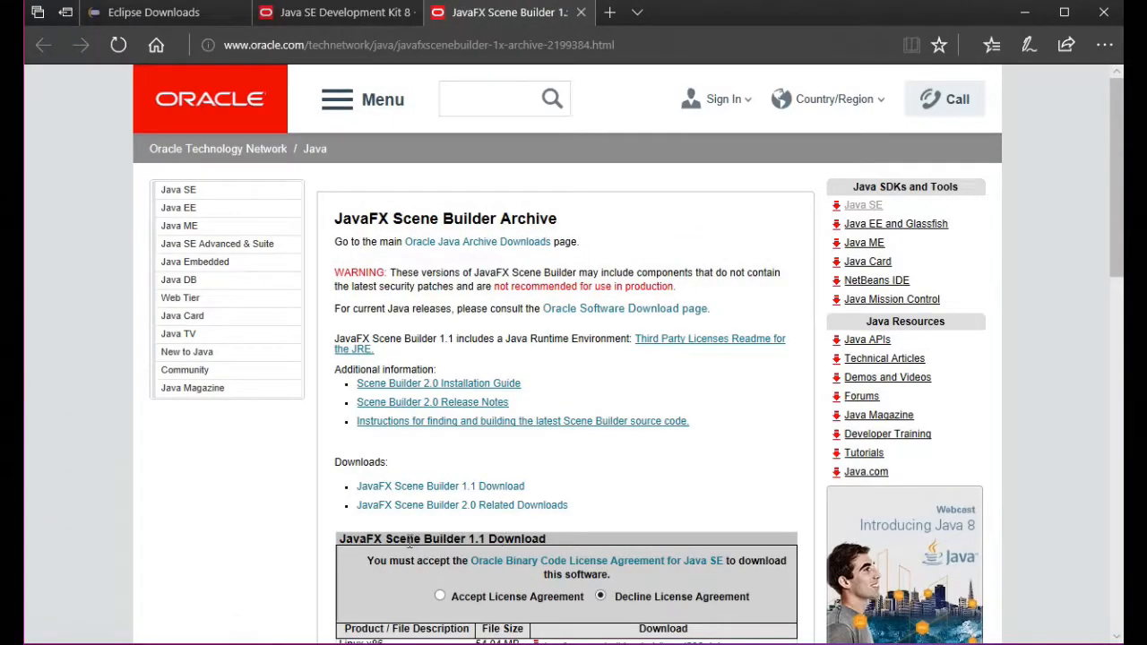
{"action": "scroll", "coordinate": [399, 538], "scroll_direction": "down", "scroll_amount": 4}
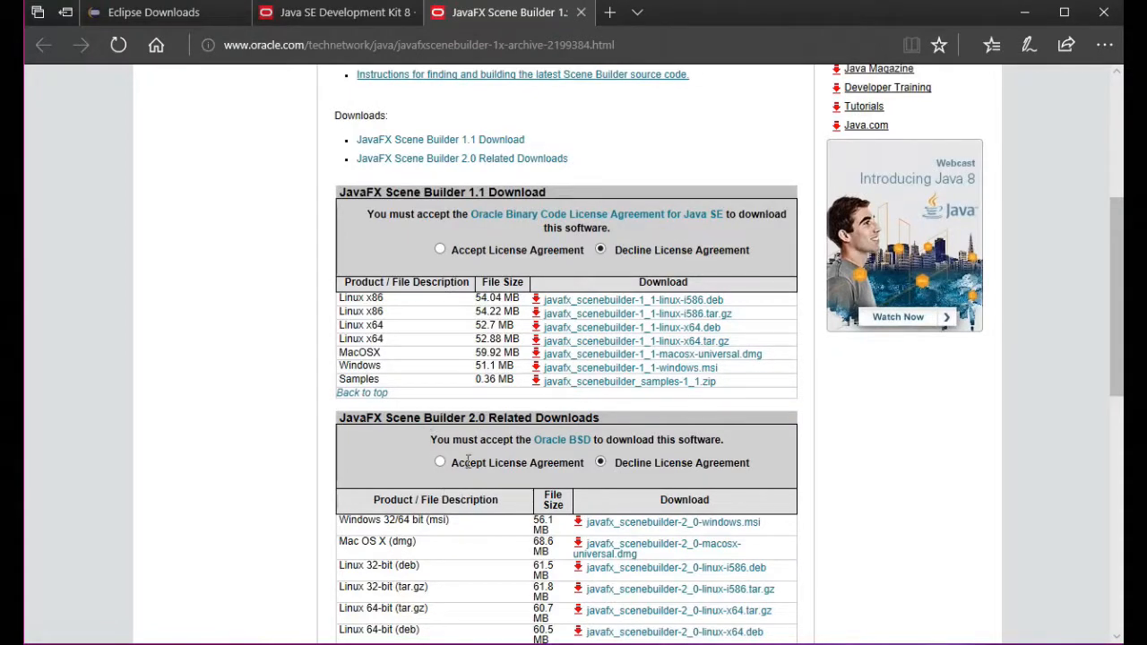
{"action": "scroll", "coordinate": [457, 445], "scroll_direction": "down", "scroll_amount": 1}
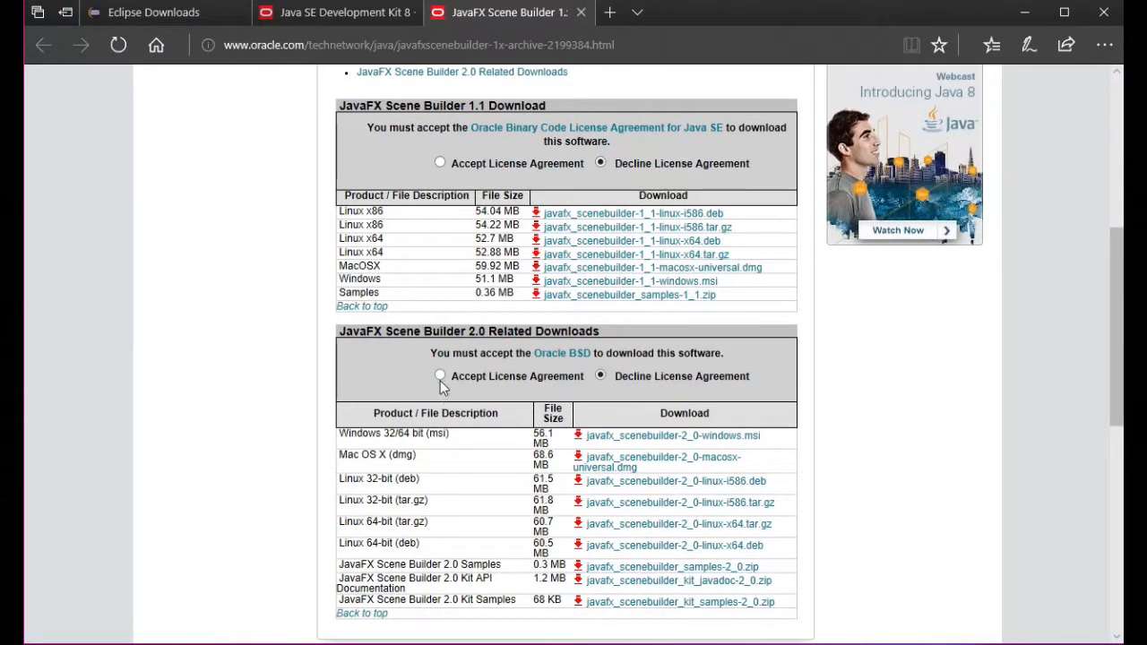
{"action": "left_click", "coordinate": [440, 375]}
Step: Review the Scene Builder 2.0 download list and highlight "32/64 bit (msi)" in the Windows entry
{"action": "scroll", "coordinate": [251, 373], "scroll_direction": "down", "scroll_amount": 3}
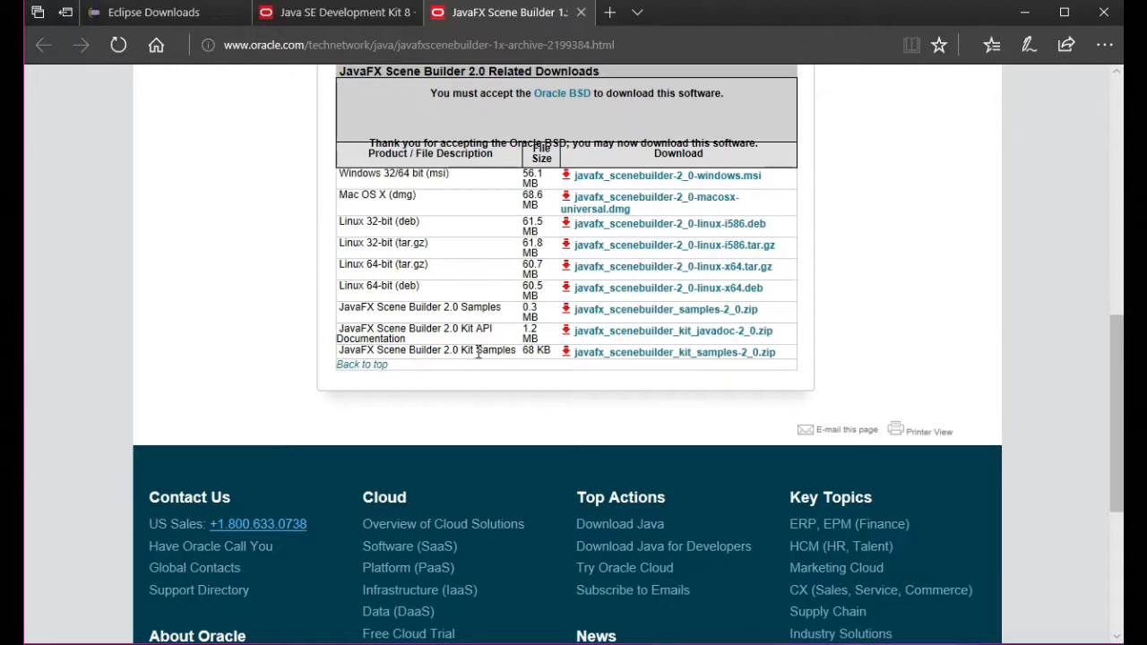
{"action": "scroll", "coordinate": [469, 319], "scroll_direction": "up", "scroll_amount": 3}
{"action": "scroll", "coordinate": [502, 334], "scroll_direction": "down", "scroll_amount": 1}
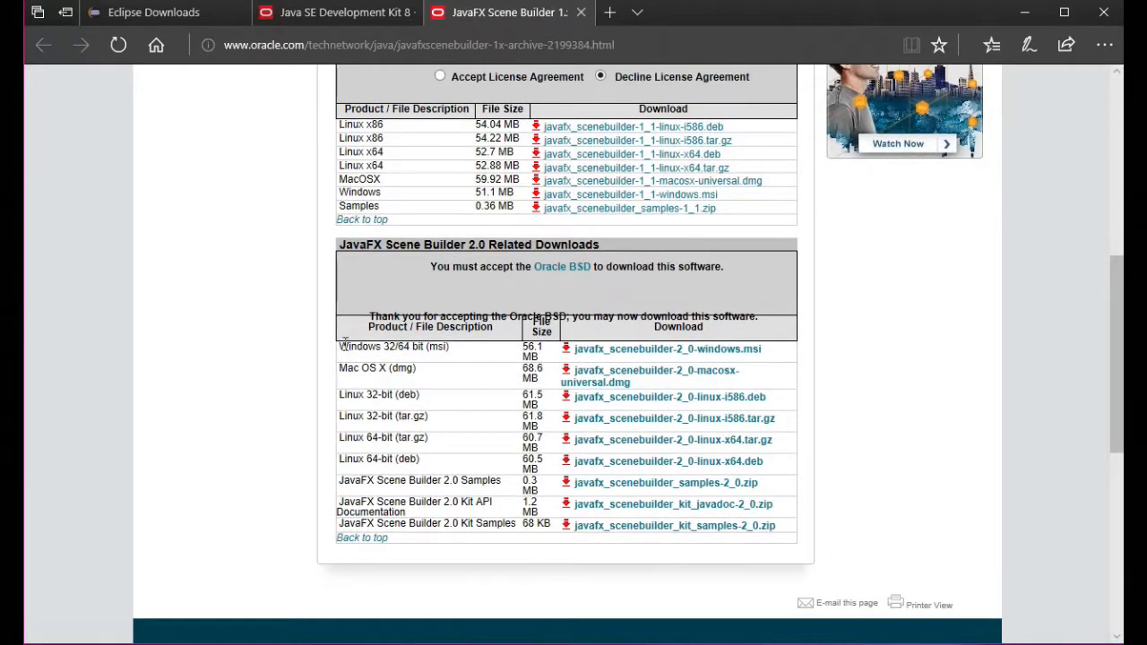
{"action": "left_click_drag", "start_coordinate": [383, 348], "coordinate": [445, 347]}
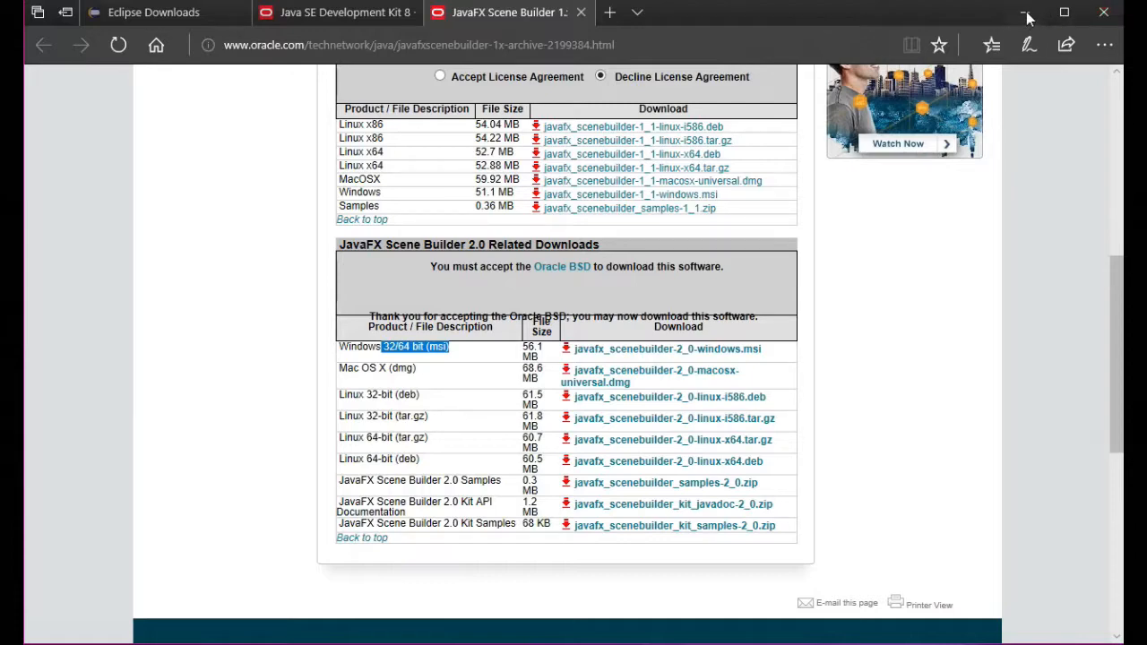
Step: Close the browser together with all its open tabs
{"action": "left_click", "coordinate": [1104, 11]}
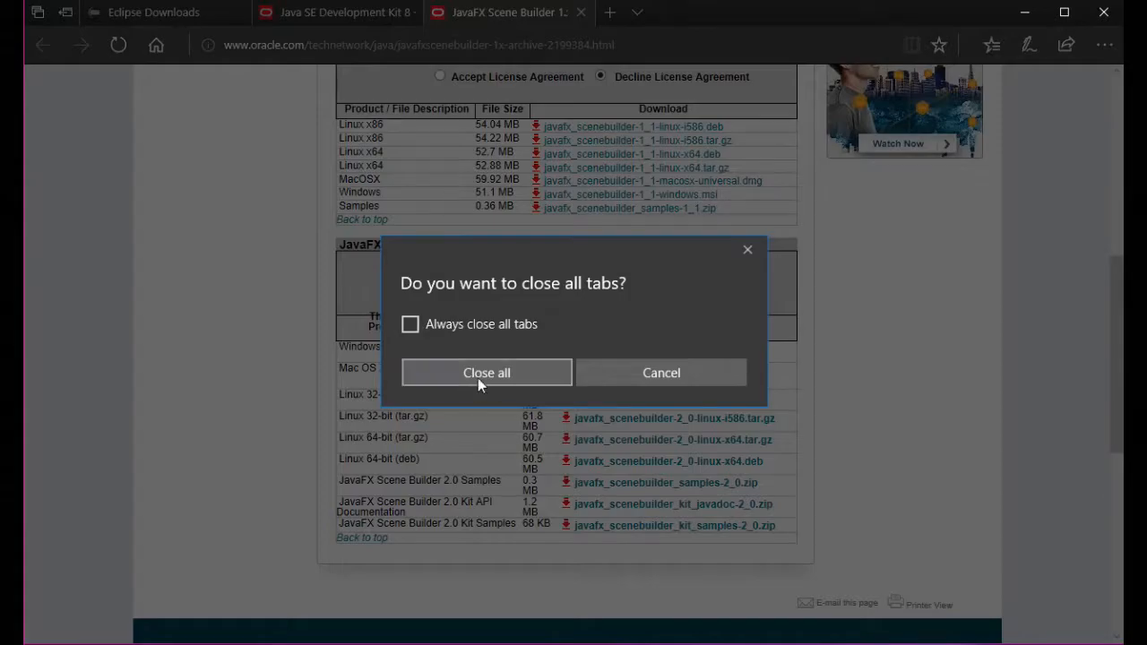
{"action": "left_click", "coordinate": [478, 378]}
{"action": "scroll", "coordinate": [114, 484], "scroll_direction": "down", "scroll_amount": 1}
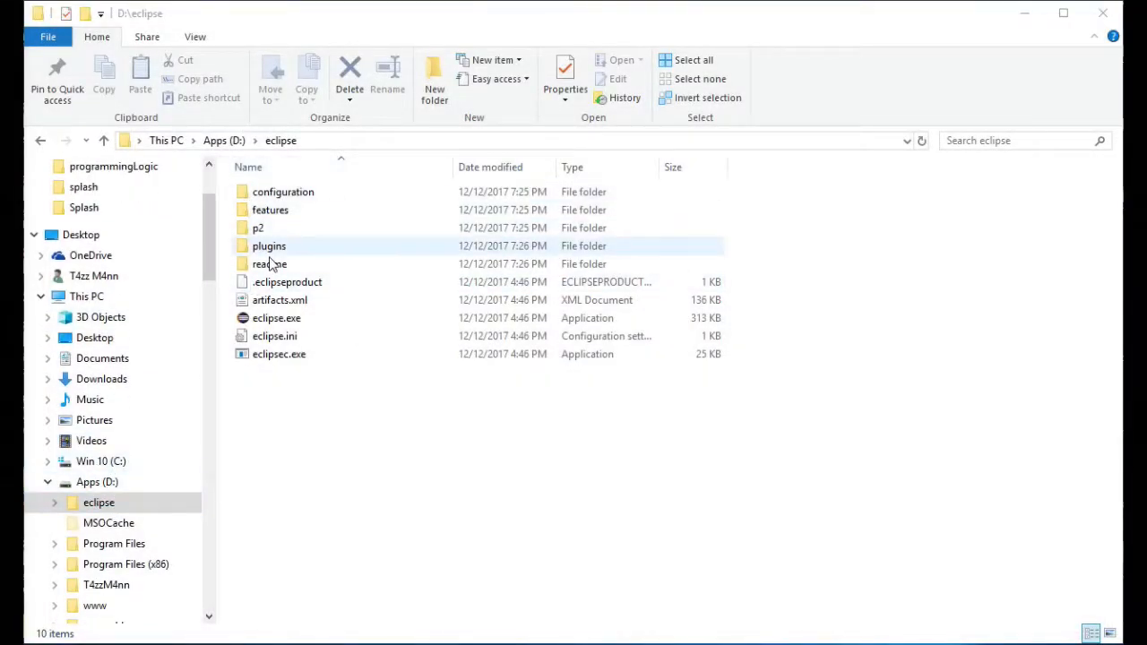
Step: Select all items in D:\eclipse, and open the eclipse folder inside eclipse-java-oxygen-1a-win32-x86_64.zip in a separate window
{"action": "left_click_drag", "start_coordinate": [340, 408], "coordinate": [263, 190]}
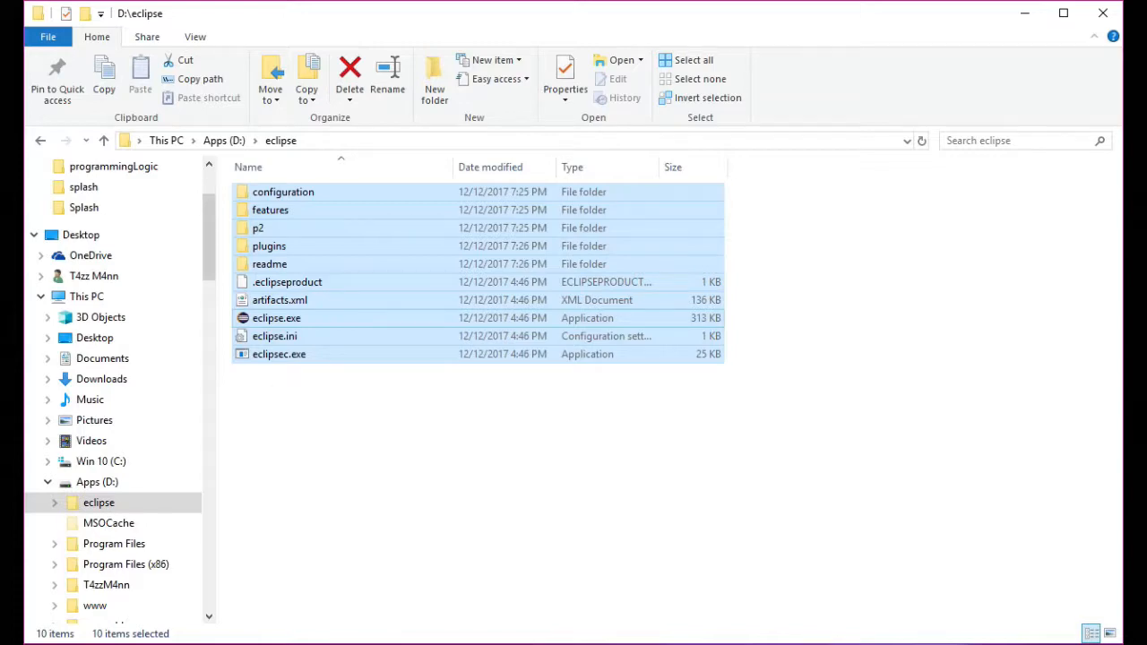
{"action": "double_click", "coordinate": [1143, 296]}
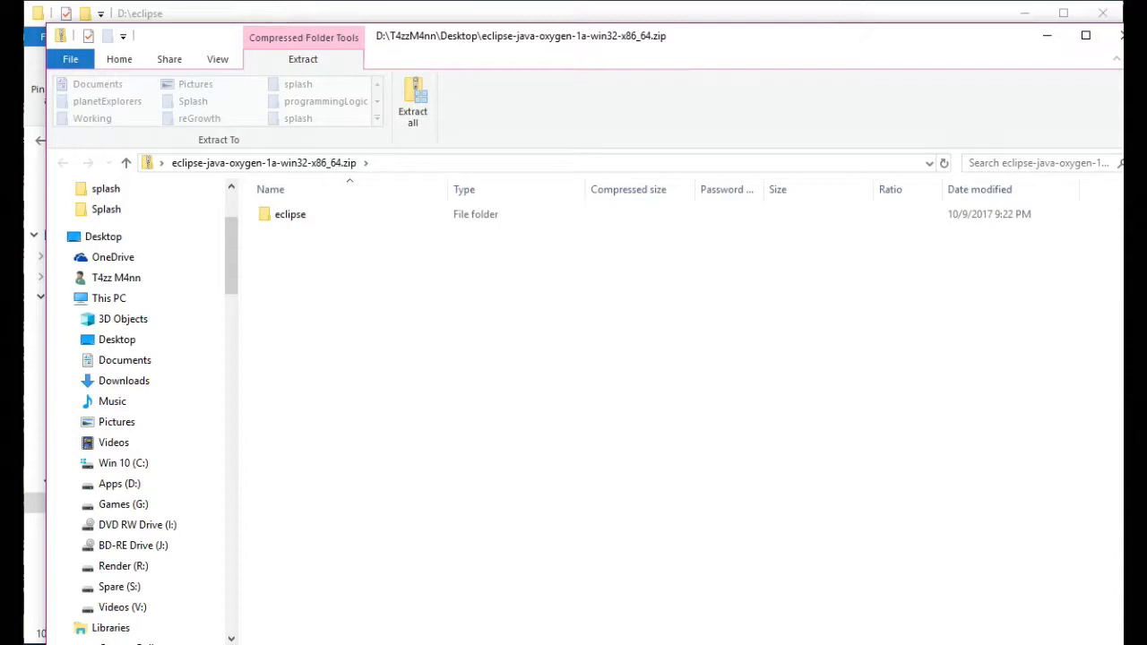
{"action": "left_click_drag", "start_coordinate": [47, 25], "coordinate": [465, 165]}
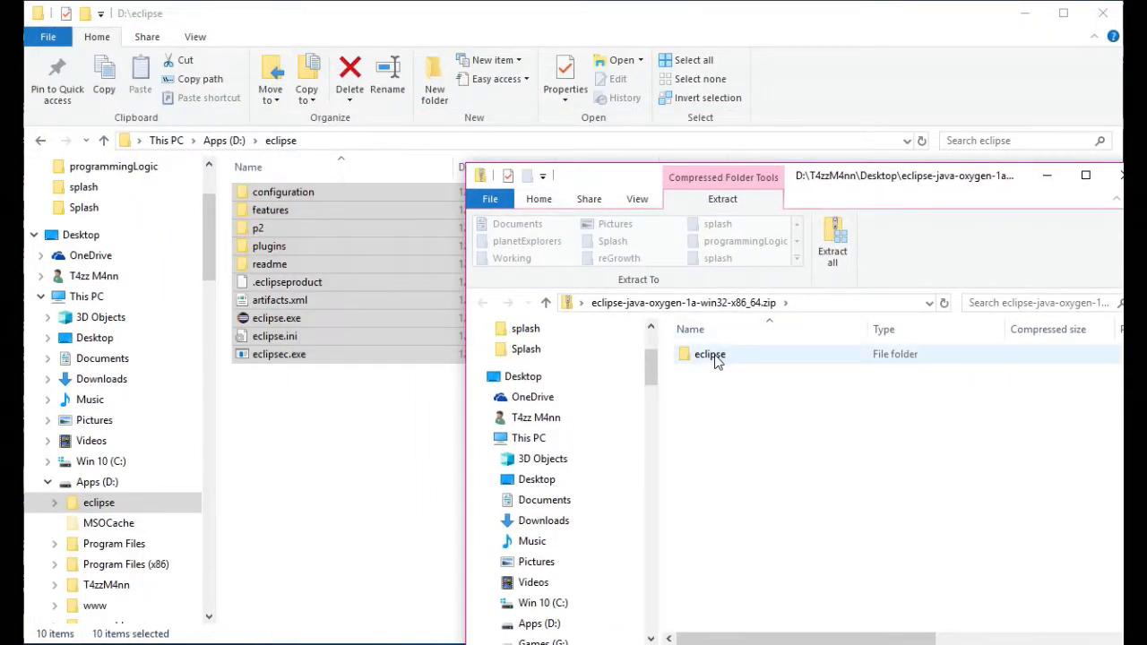
{"action": "left_click_drag", "start_coordinate": [849, 178], "coordinate": [651, 125]}
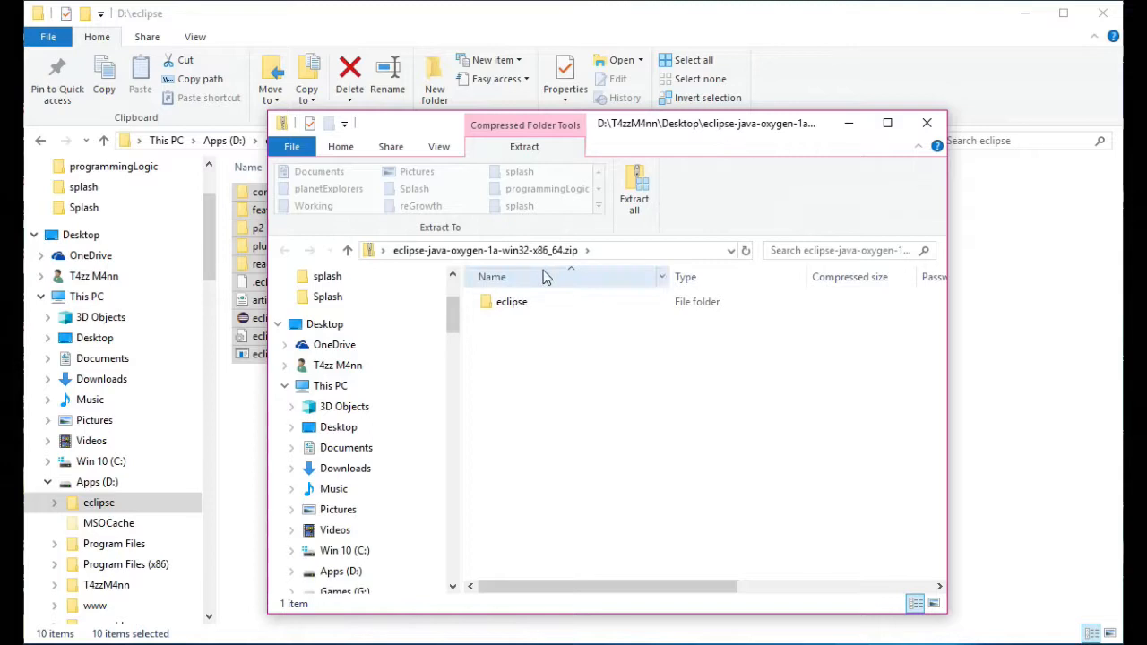
{"action": "double_click", "coordinate": [495, 302]}
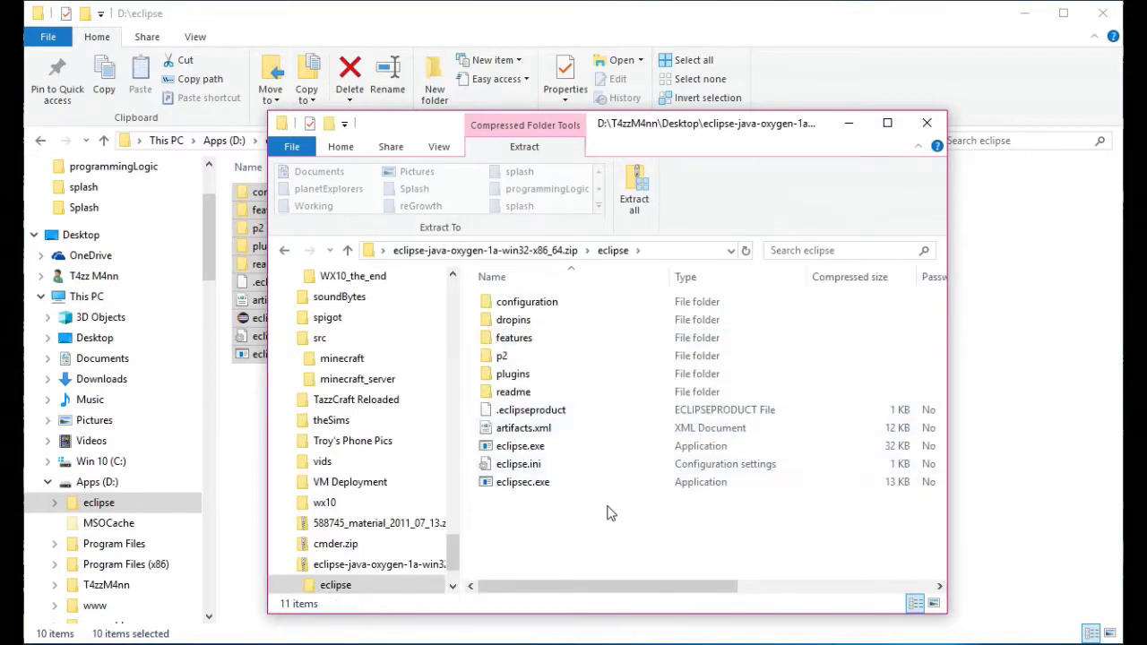
Step: Place the archive window beside D:\eclipse, select all its items for comparison, and close the archive with the D:\eclipse selection cleared
{"action": "left_click_drag", "start_coordinate": [641, 131], "coordinate": [809, 99]}
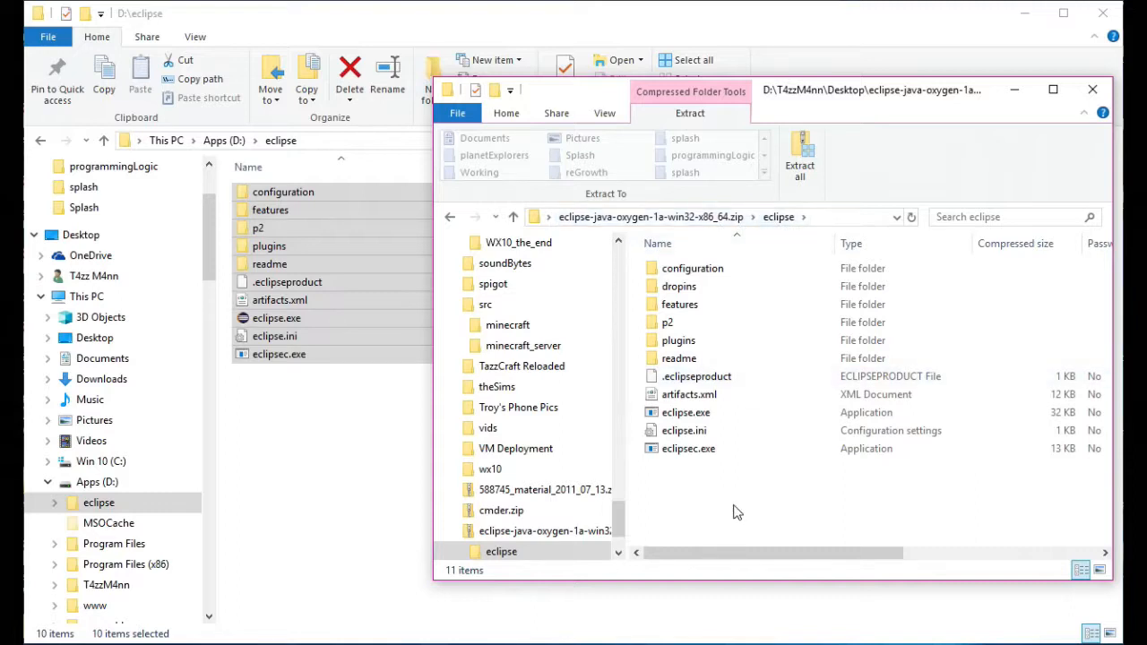
{"action": "left_click_drag", "start_coordinate": [737, 504], "coordinate": [482, 391]}
{"action": "left_click_drag", "start_coordinate": [300, 475], "coordinate": [832, 495]}
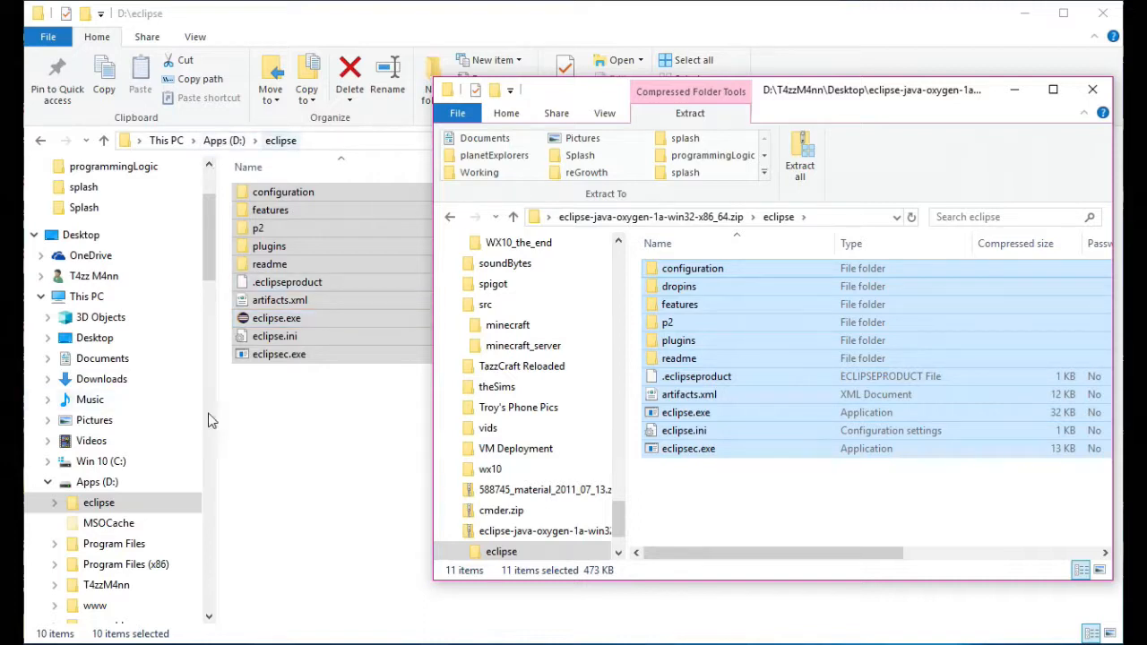
{"action": "left_click", "coordinate": [1092, 89]}
{"action": "left_click", "coordinate": [272, 503]}
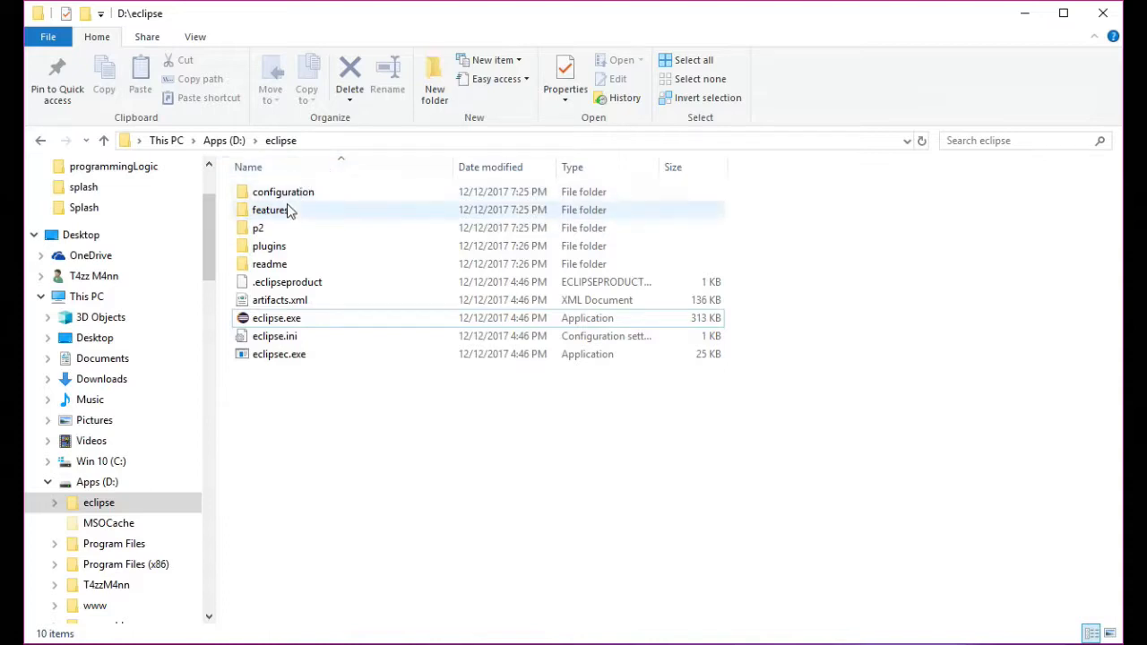
Step: View the root contents of the Apps (D:) and Win 10 (C:) drives, and reopen the eclipse folder on D:
{"action": "left_click", "coordinate": [95, 484]}
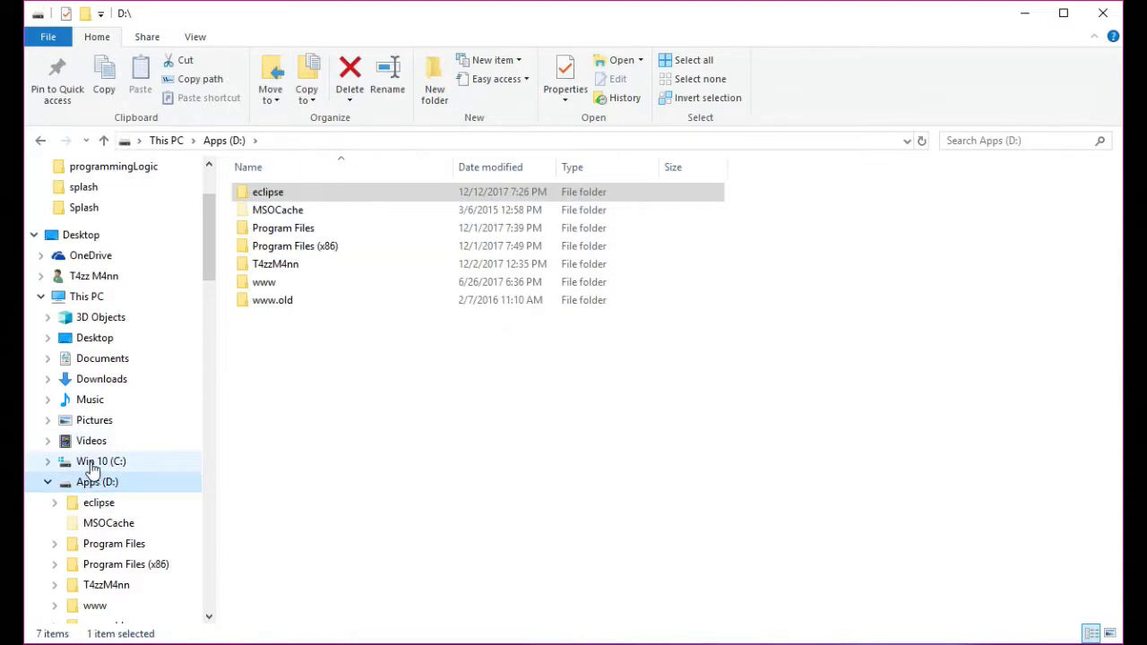
{"action": "left_click", "coordinate": [93, 462]}
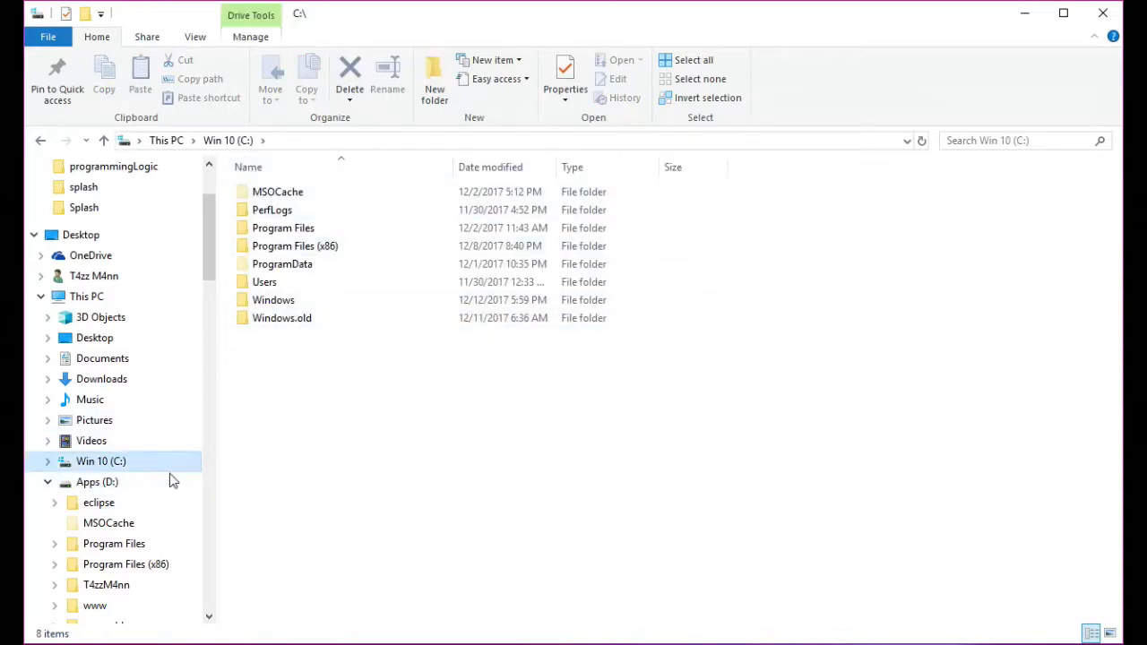
{"action": "left_click", "coordinate": [95, 482]}
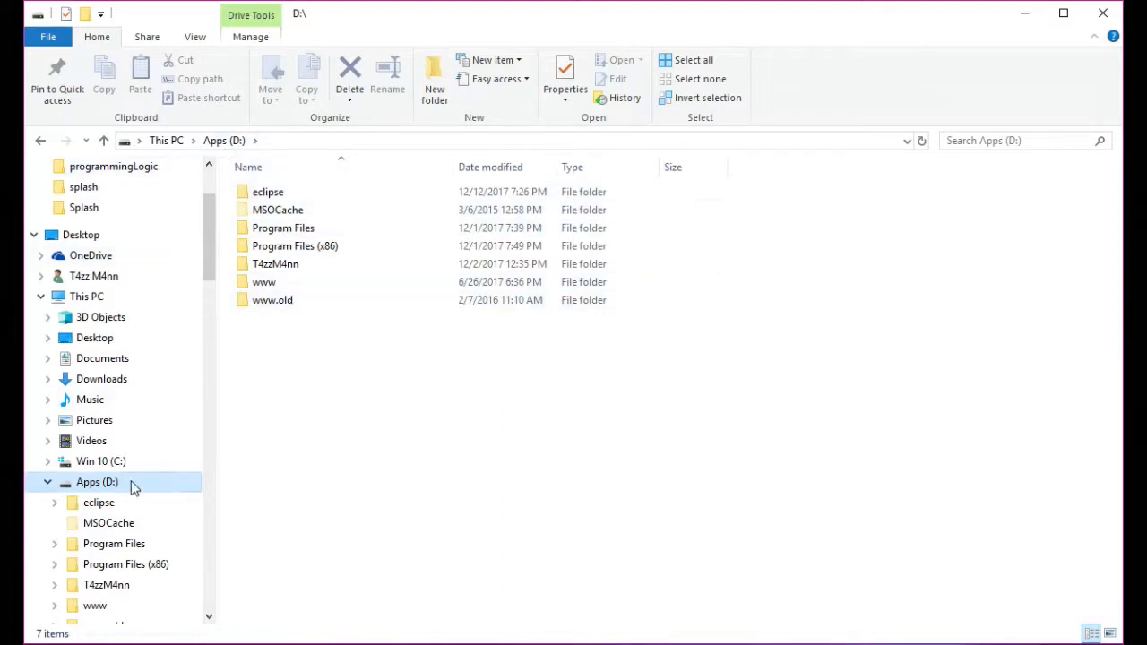
{"action": "left_click", "coordinate": [265, 193]}
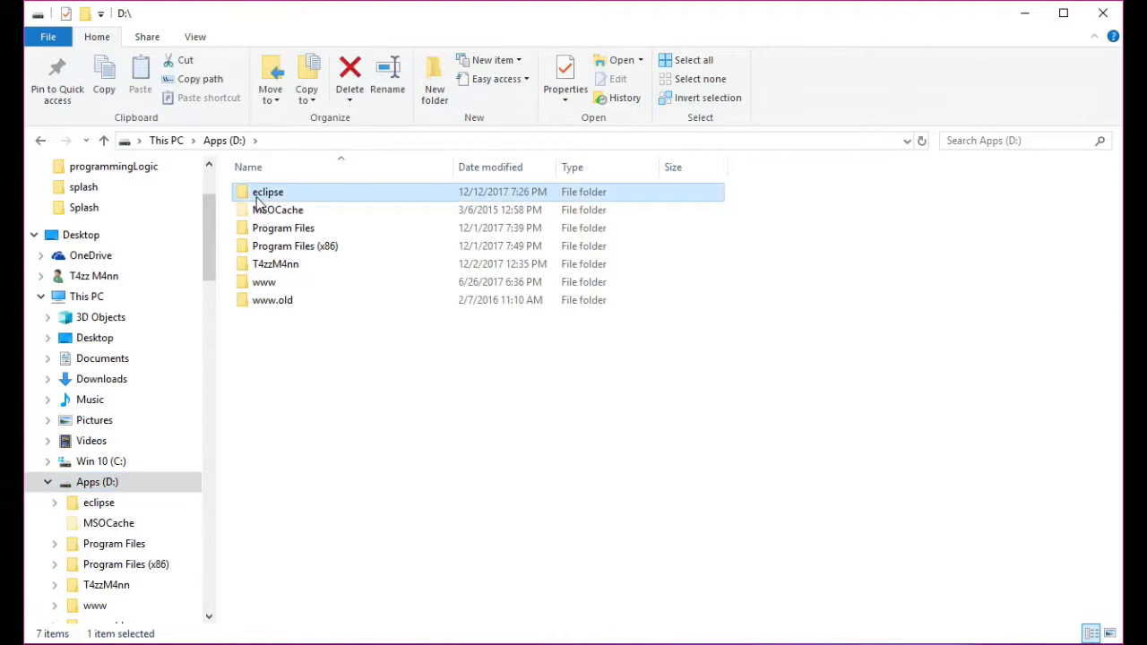
{"action": "double_click", "coordinate": [264, 195]}
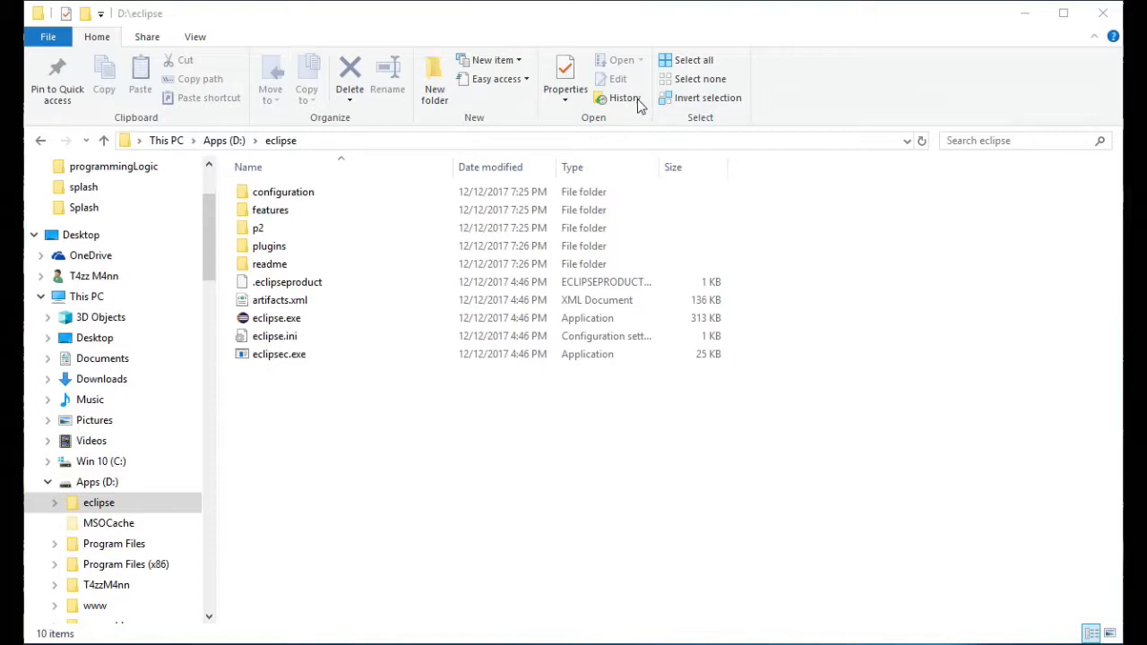
Step: Run the JavaFX Scene Builder 2.0 installer and finish its setup
{"action": "double_click", "coordinate": [715, 324]}
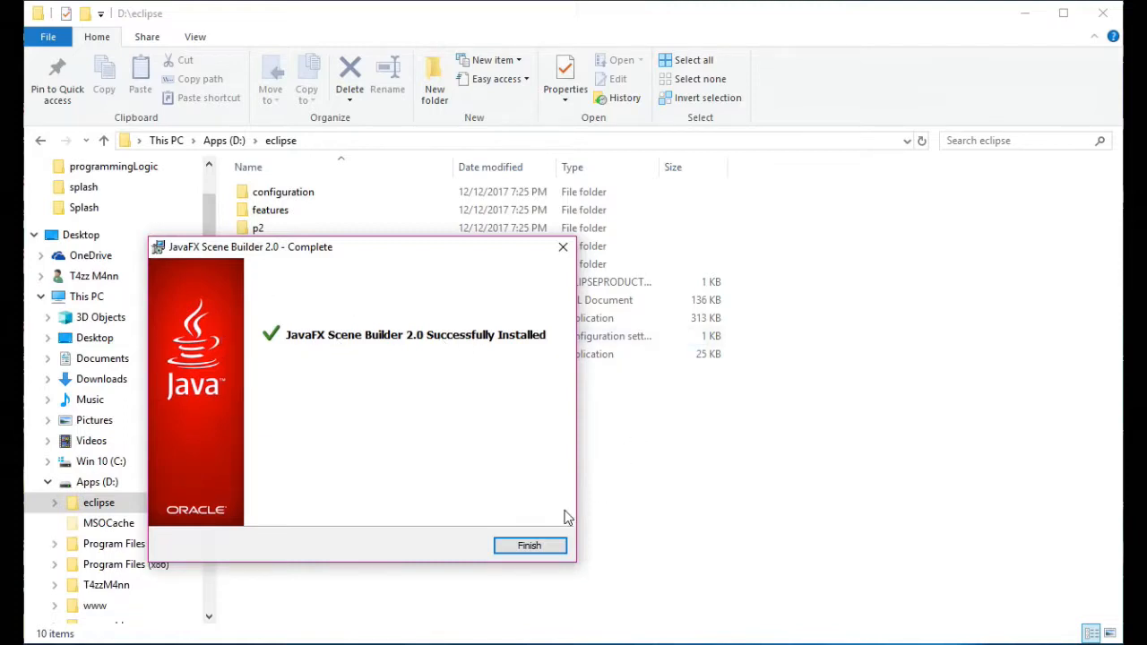
{"action": "left_click", "coordinate": [530, 546]}
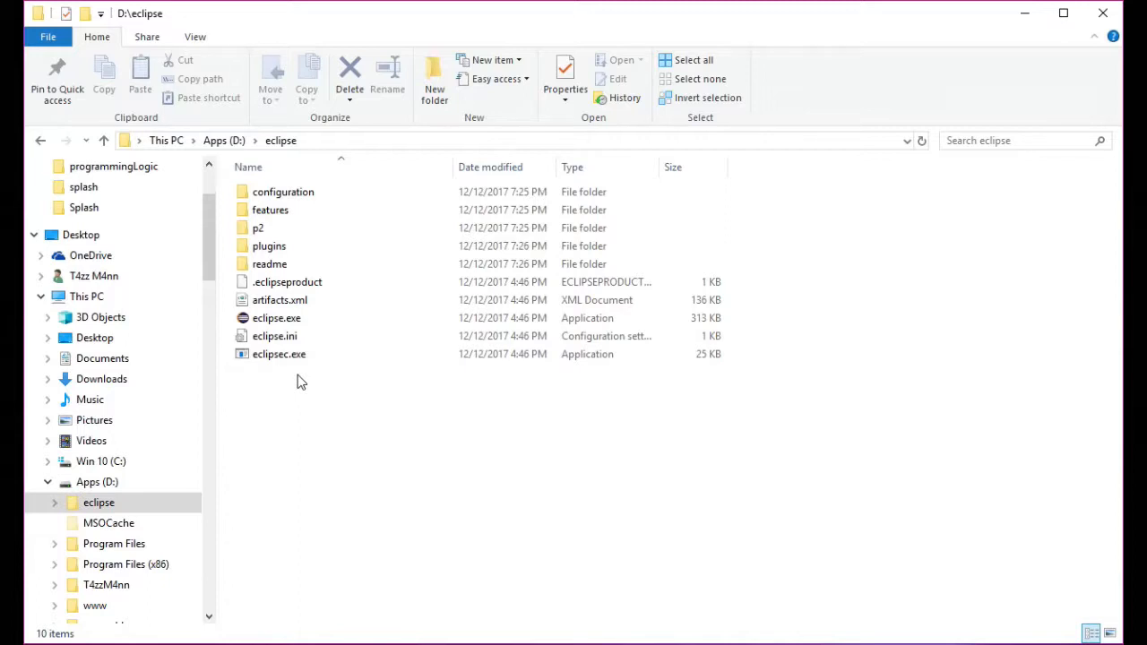
Step: Start eclipse.exe from D:\eclipse and set the launcher to use the chosen workspace as the default without asking again
{"action": "double_click", "coordinate": [266, 323]}
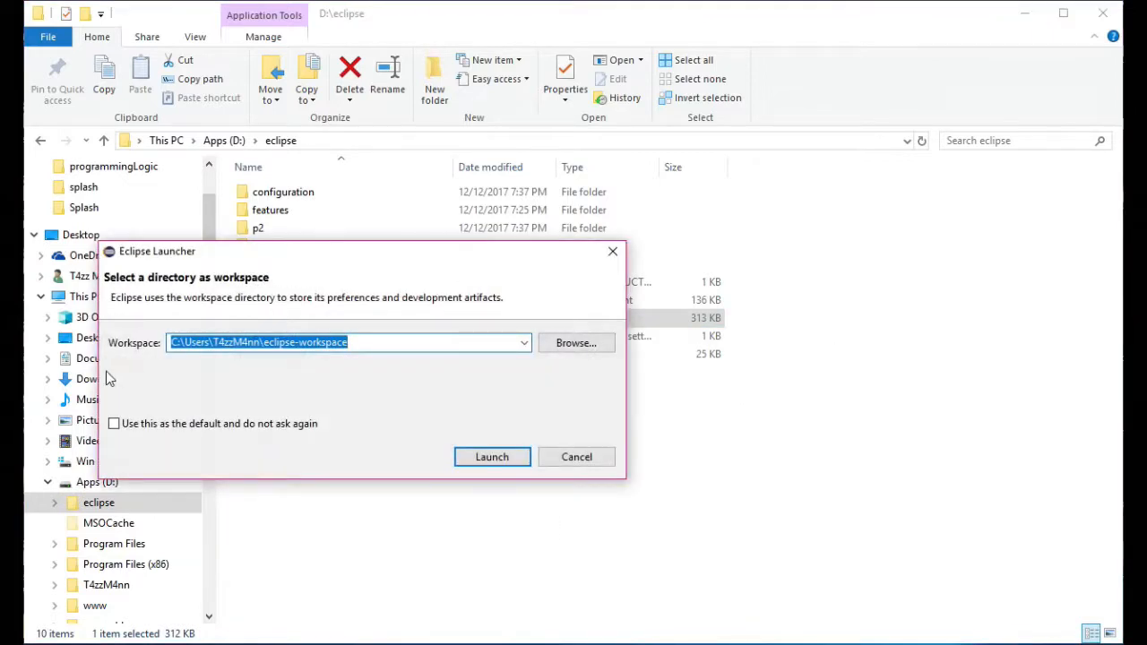
{"action": "left_click_drag", "start_coordinate": [233, 261], "coordinate": [633, 203]}
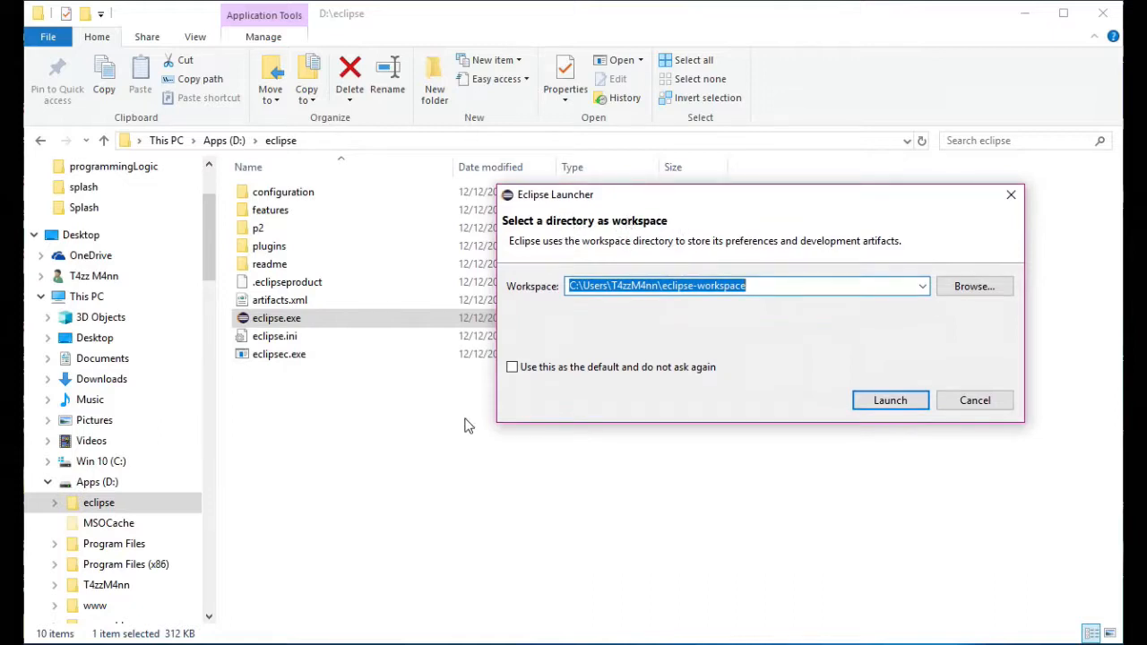
{"action": "left_click", "coordinate": [514, 368]}
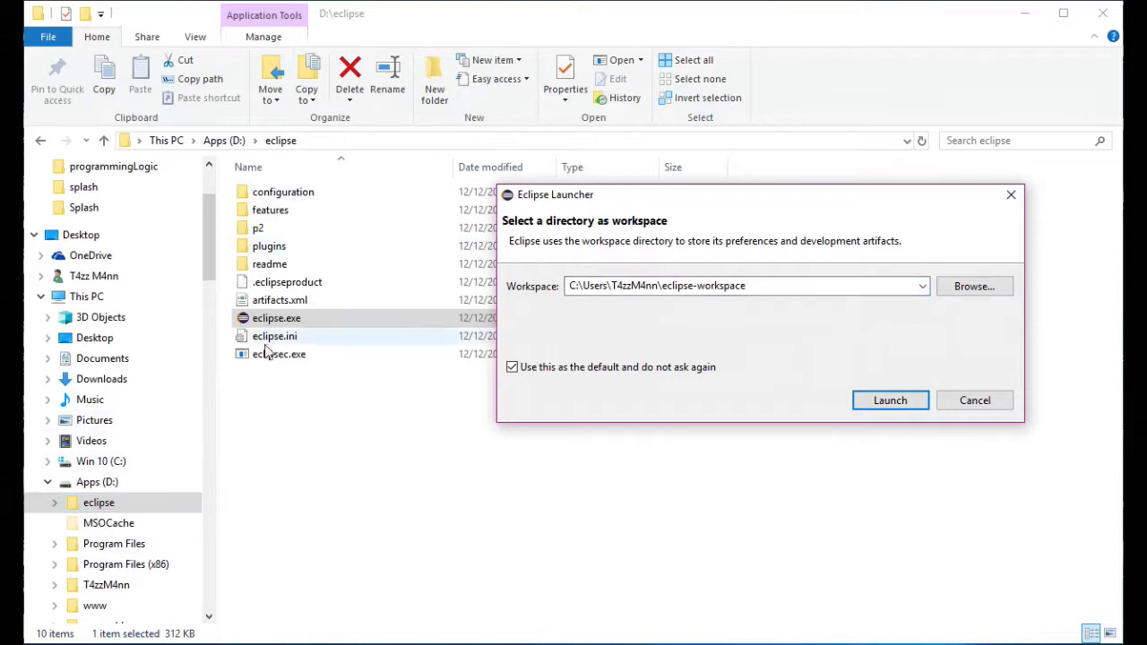
Step: Browse for a different workspace directory and select the eclipse folder on the Apps (D:) drive
{"action": "left_click", "coordinate": [974, 287]}
{"action": "scroll", "coordinate": [314, 433], "scroll_direction": "down", "scroll_amount": 10}
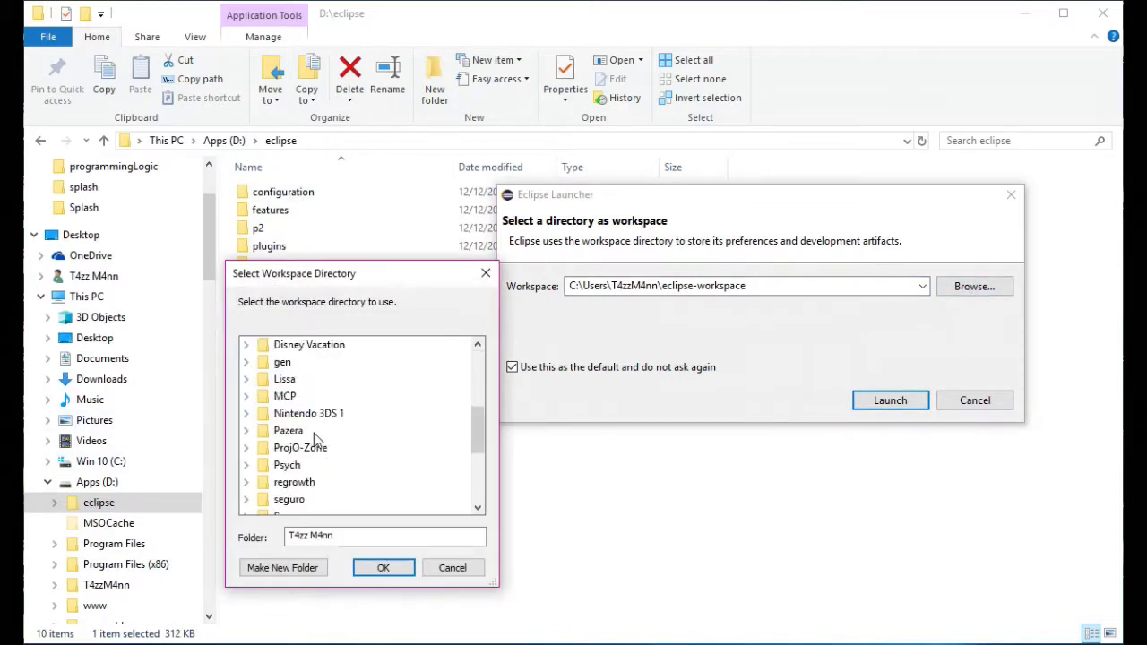
{"action": "scroll", "coordinate": [323, 439], "scroll_direction": "up", "scroll_amount": 10}
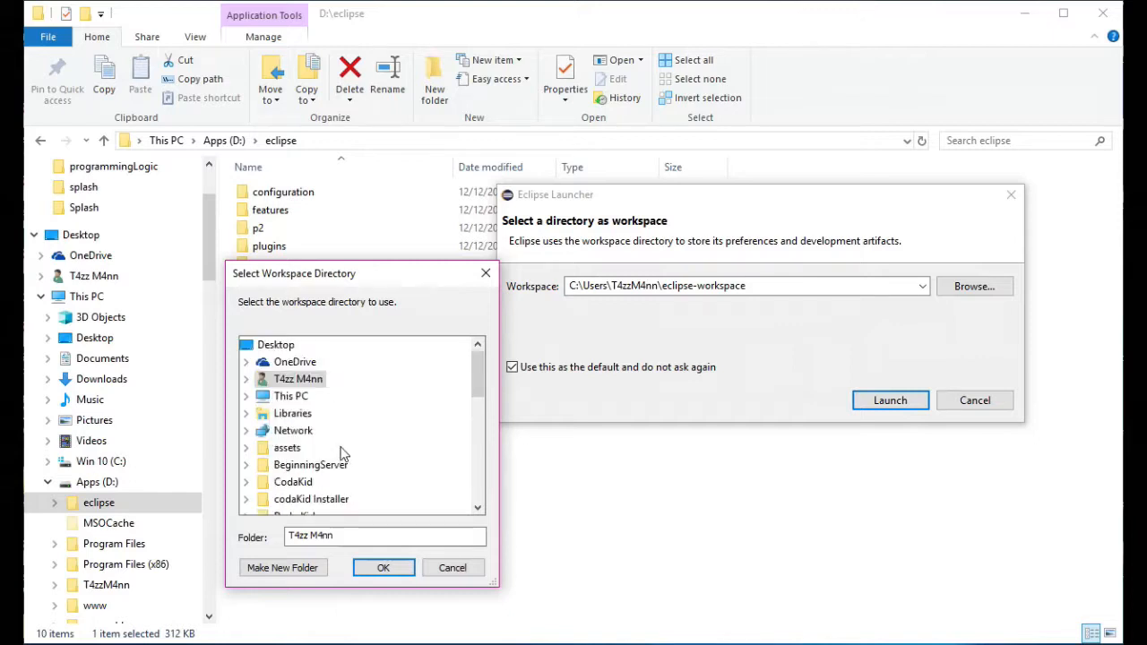
{"action": "left_click", "coordinate": [248, 400]}
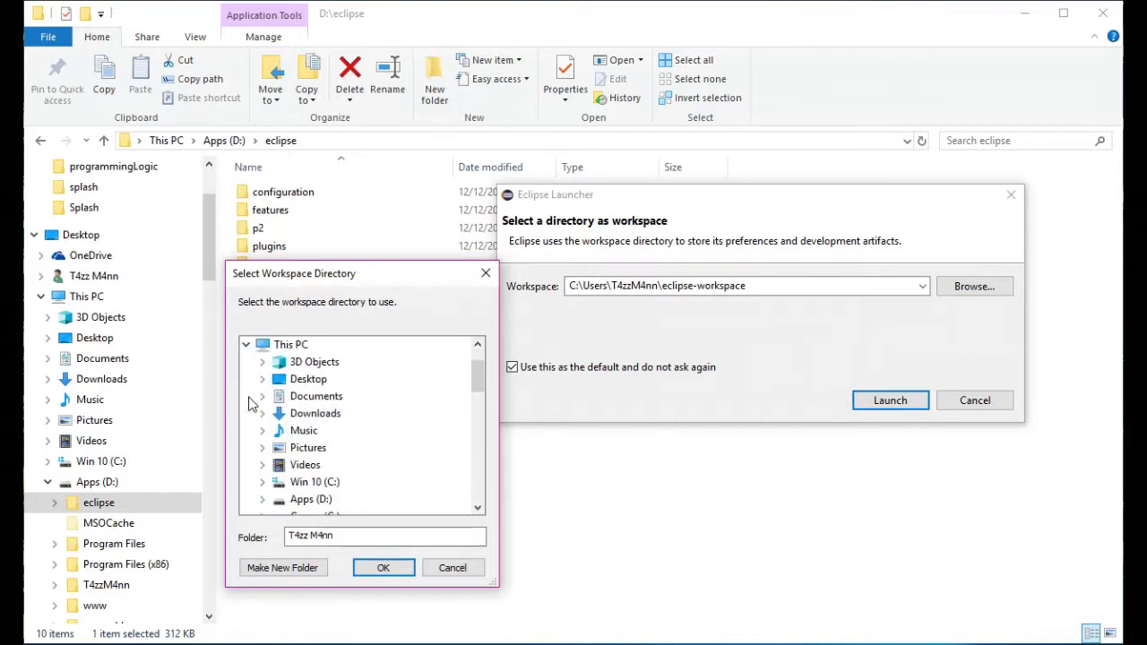
{"action": "left_click", "coordinate": [307, 505]}
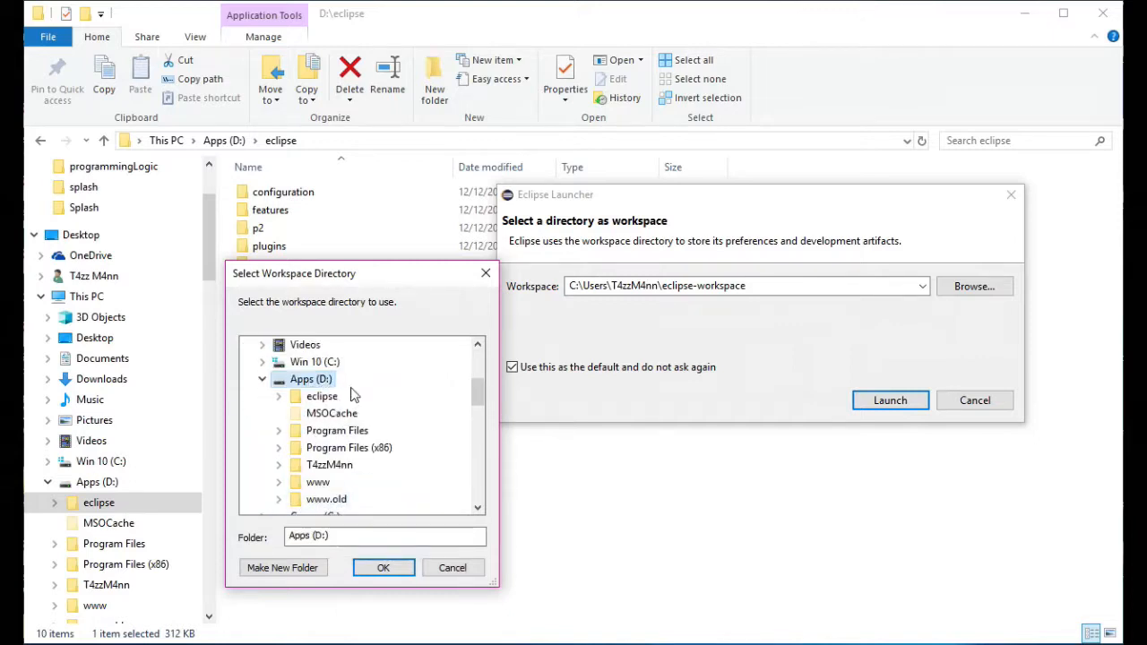
{"action": "scroll", "coordinate": [318, 421], "scroll_direction": "down", "scroll_amount": 1}
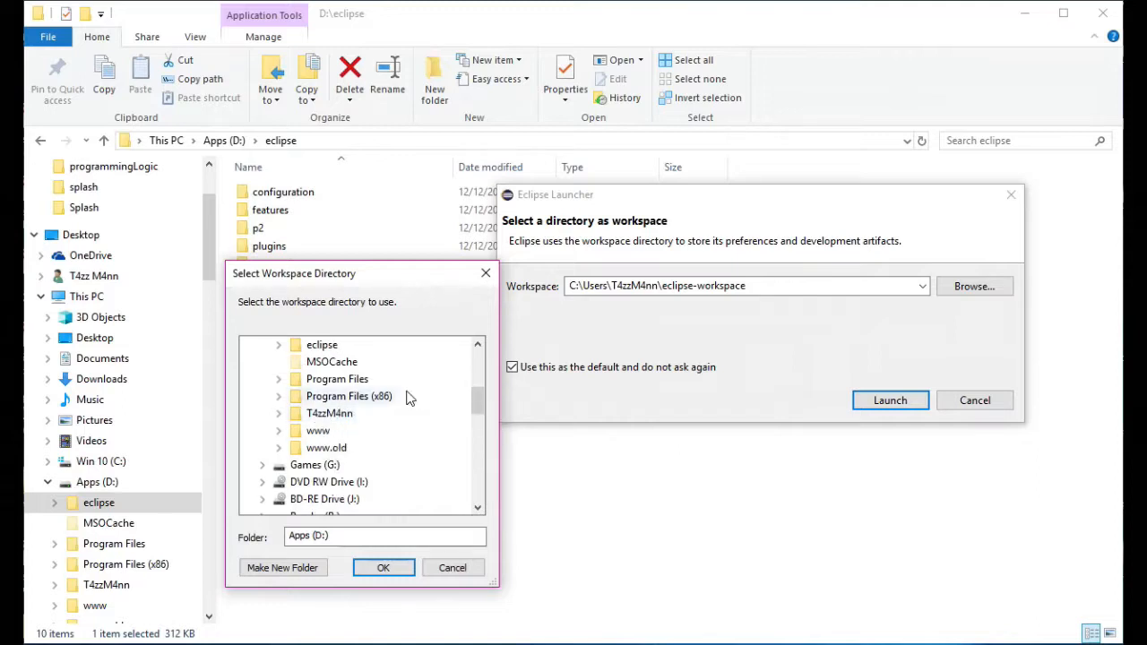
{"action": "scroll", "coordinate": [400, 405], "scroll_direction": "up", "scroll_amount": 2}
{"action": "left_click", "coordinate": [319, 449]}
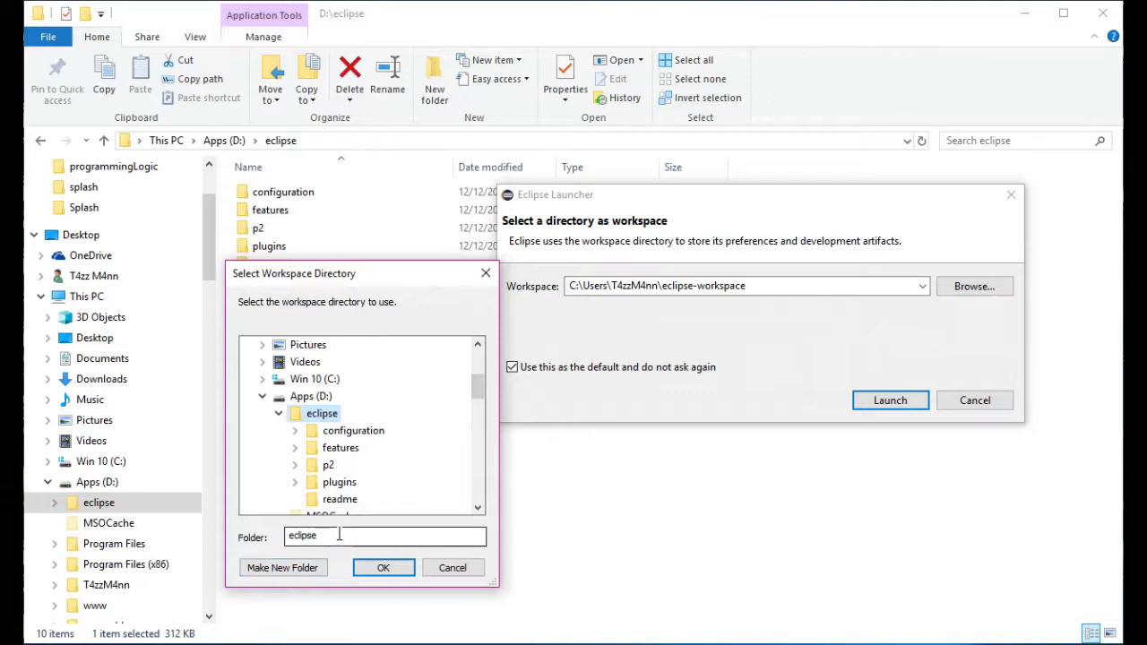
Step: Create a folder named wsT4zz inside D:\eclipse, use it as the workspace, and launch Eclipse
{"action": "left_click", "coordinate": [306, 570]}
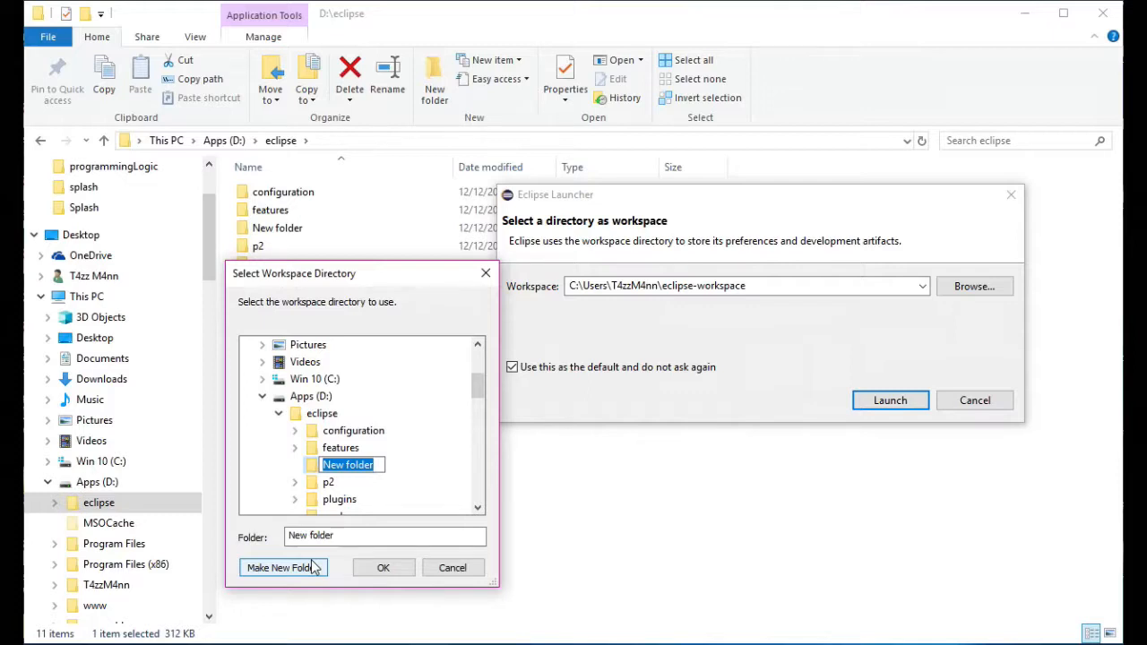
{"action": "type", "text": "ws"}
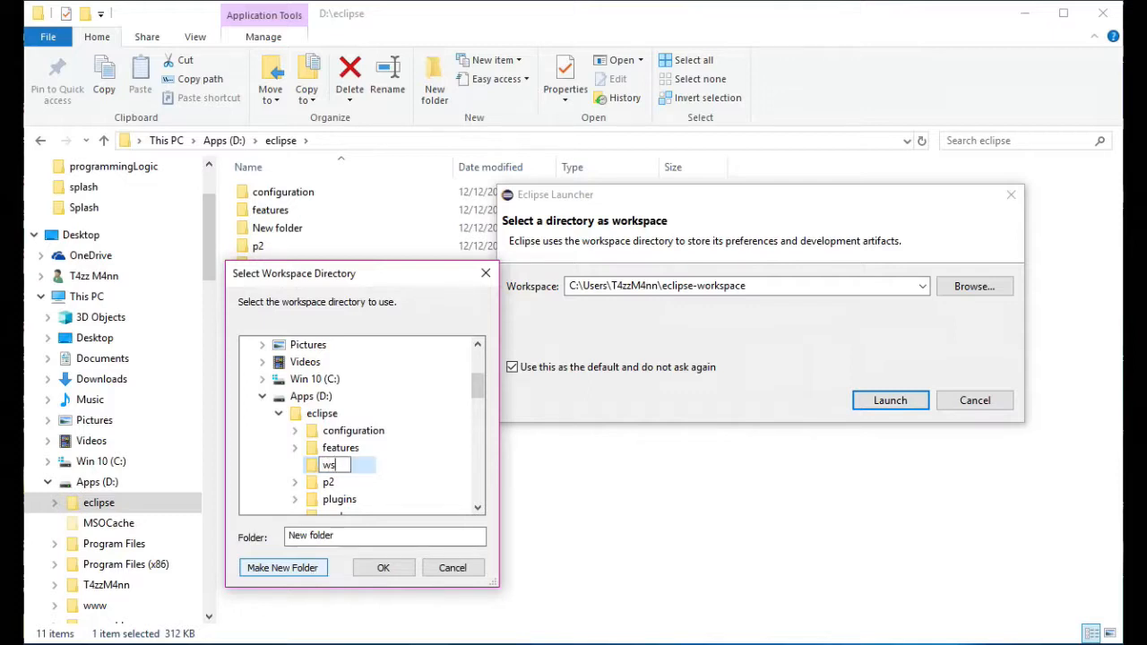
{"action": "type", "text": "T4zz"}
{"action": "left_click", "coordinate": [386, 570]}
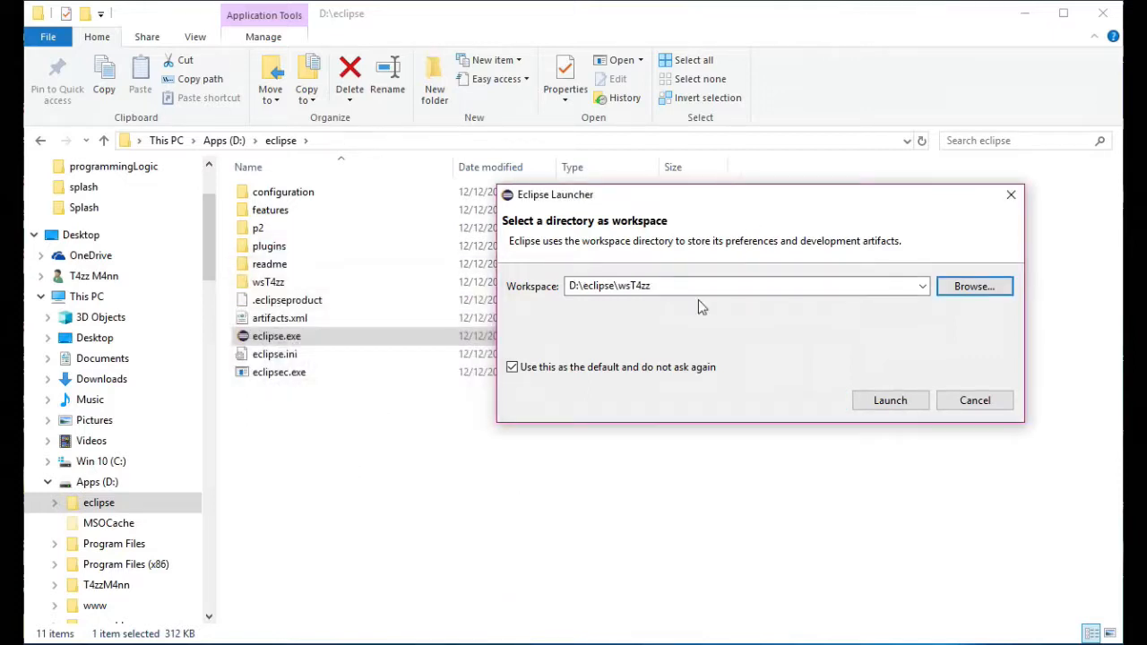
{"action": "left_click", "coordinate": [896, 405]}
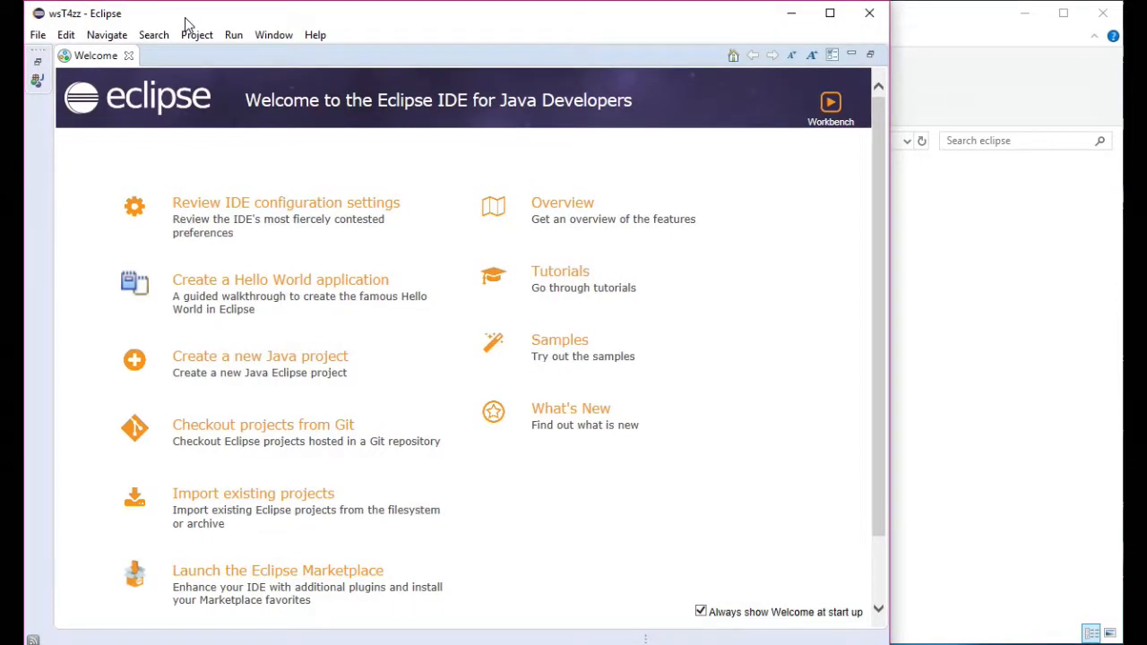
Step: Widen the Eclipse window to cover the File Explorer window behind it, and close the Welcome page
{"action": "left_click_drag", "start_coordinate": [888, 636], "coordinate": [1118, 632]}
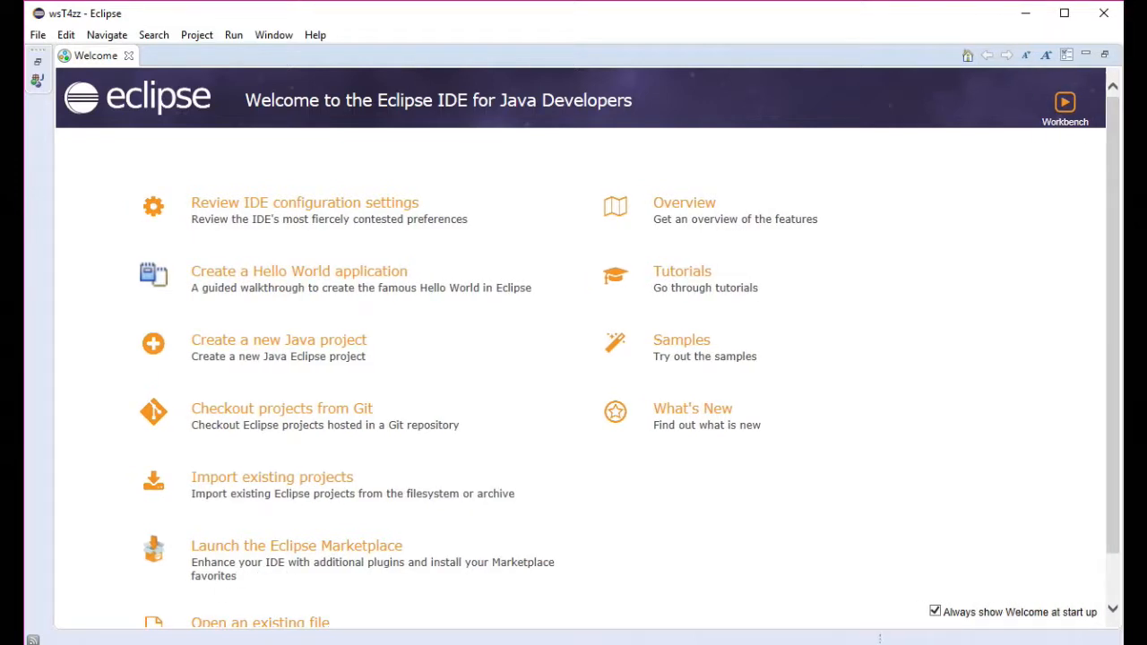
{"action": "left_click_drag", "start_coordinate": [866, 643], "coordinate": [867, 639]}
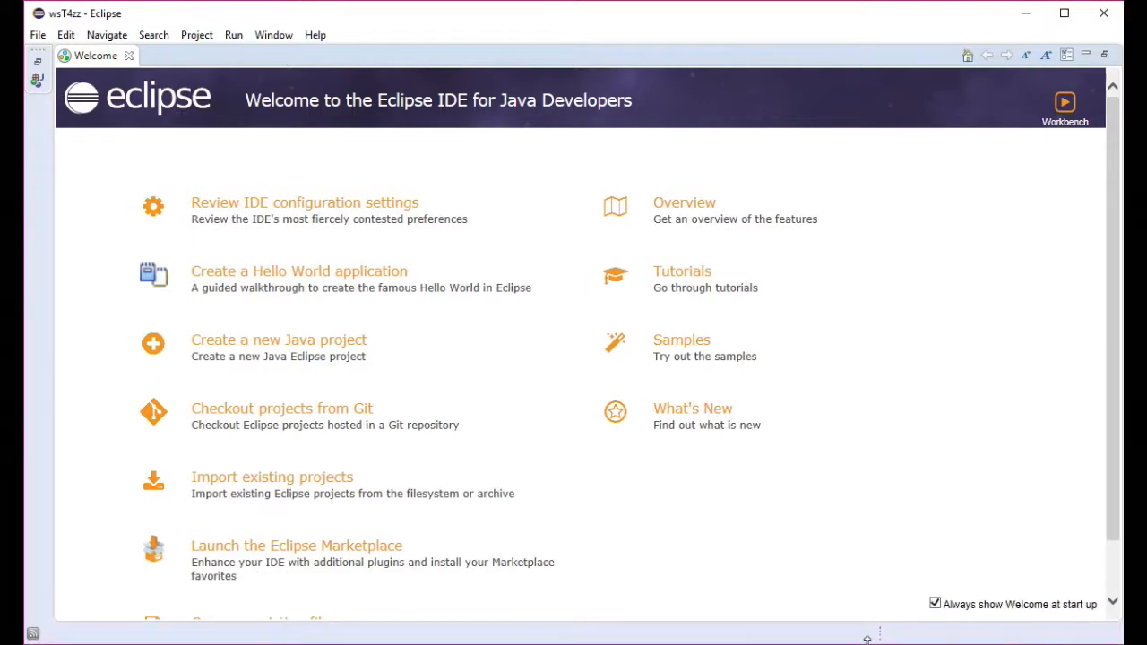
{"action": "left_click", "coordinate": [129, 56]}
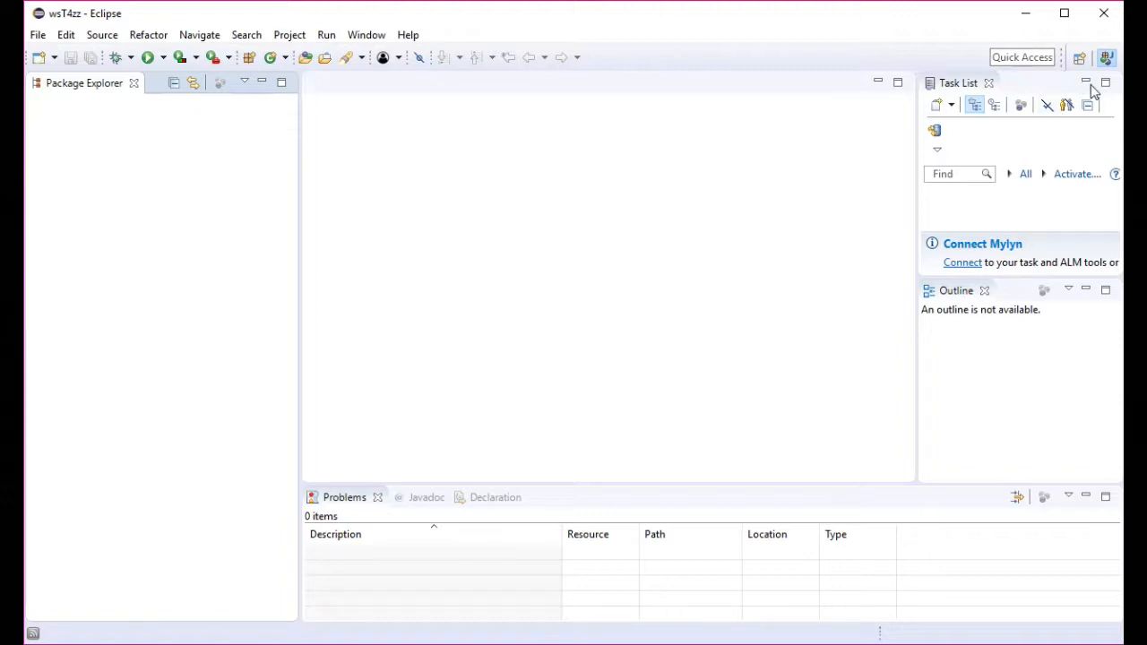
Step: Minimize the Task List, Outline and Problems views, leaving the Package Explorer and editor area open
{"action": "left_click", "coordinate": [1085, 82]}
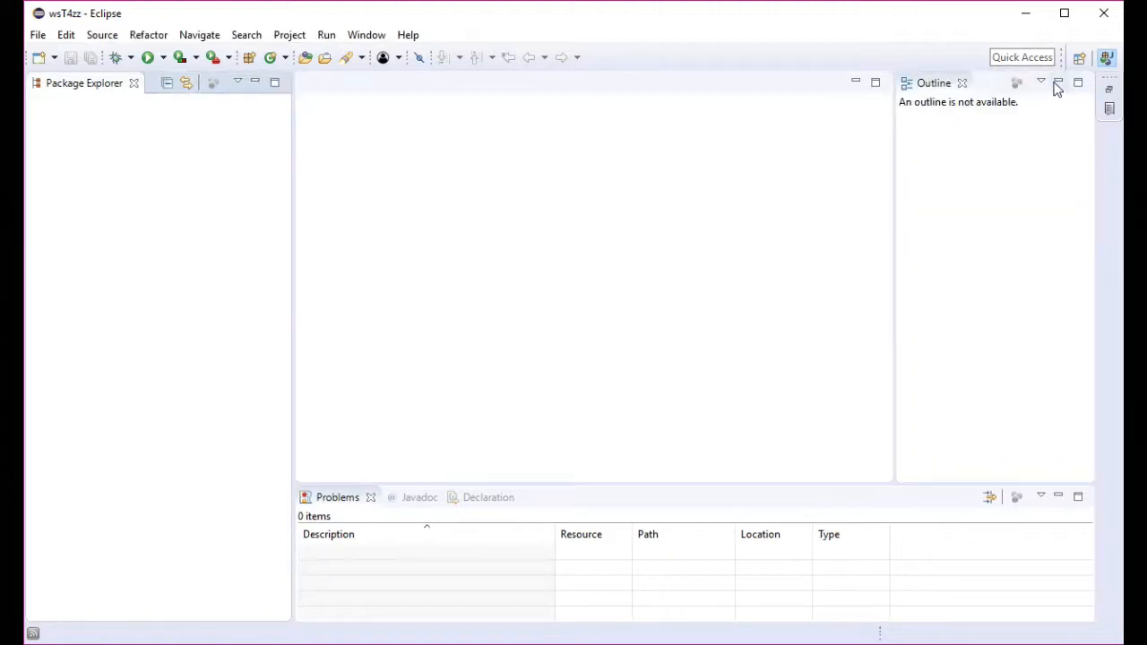
{"action": "left_click", "coordinate": [1058, 83]}
{"action": "left_click", "coordinate": [1058, 495]}
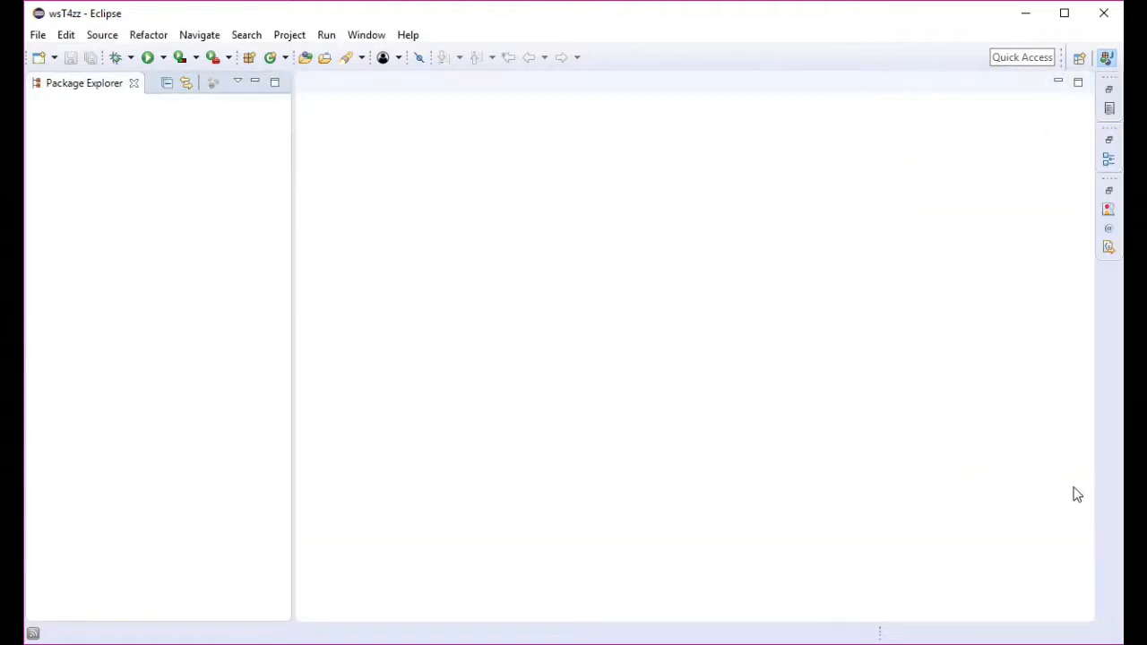
Step: Narrow the Package Explorer pane and set the general appearance theme to Dark
{"action": "left_click_drag", "start_coordinate": [292, 215], "coordinate": [238, 215]}
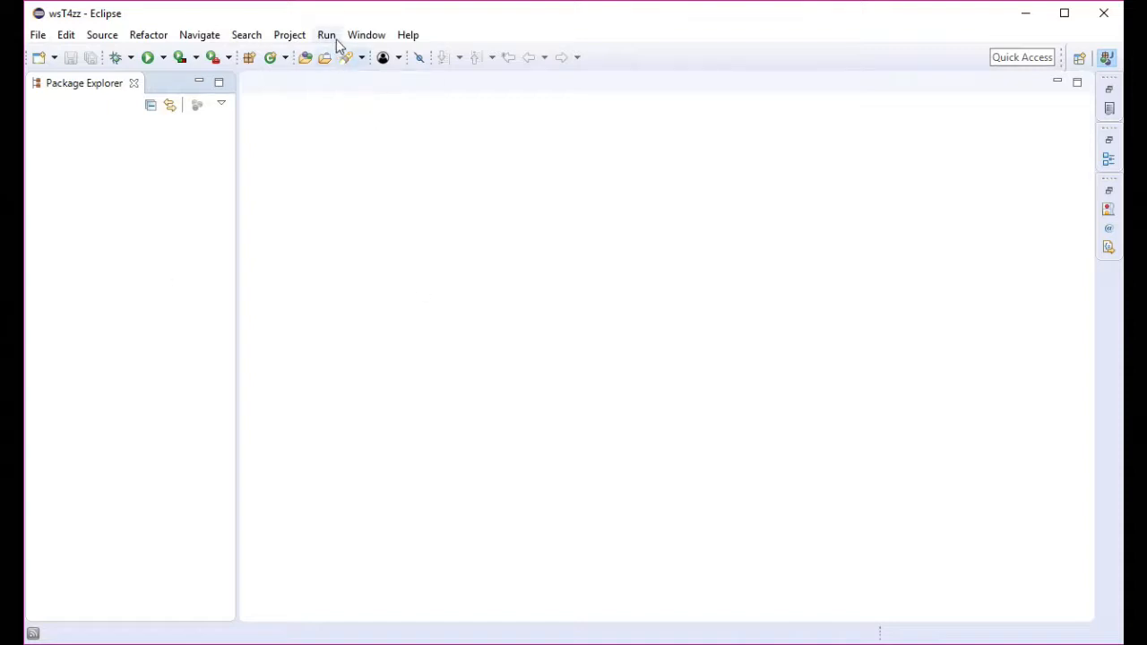
{"action": "left_click", "coordinate": [363, 36]}
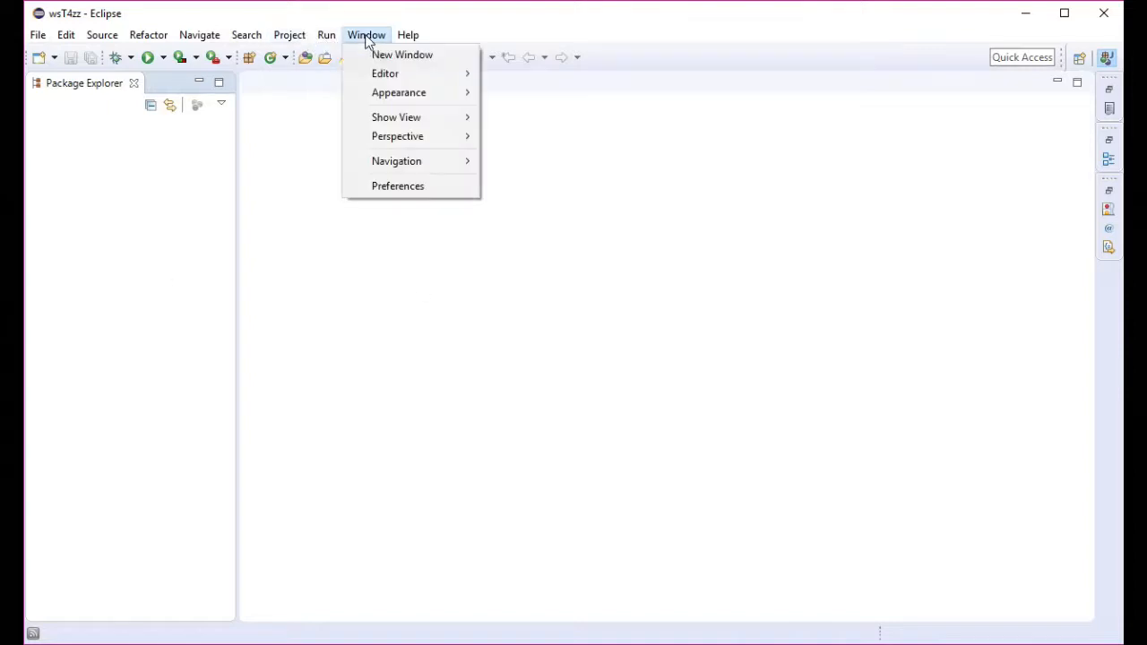
{"action": "left_click", "coordinate": [400, 187]}
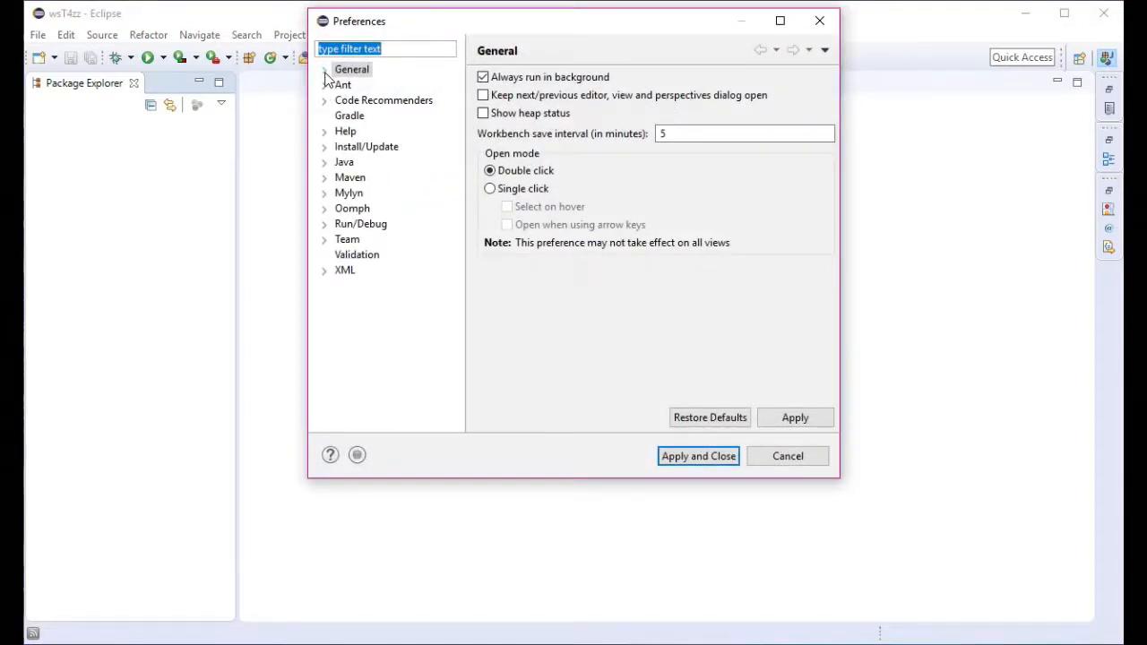
{"action": "left_click", "coordinate": [324, 70]}
{"action": "left_click", "coordinate": [370, 86]}
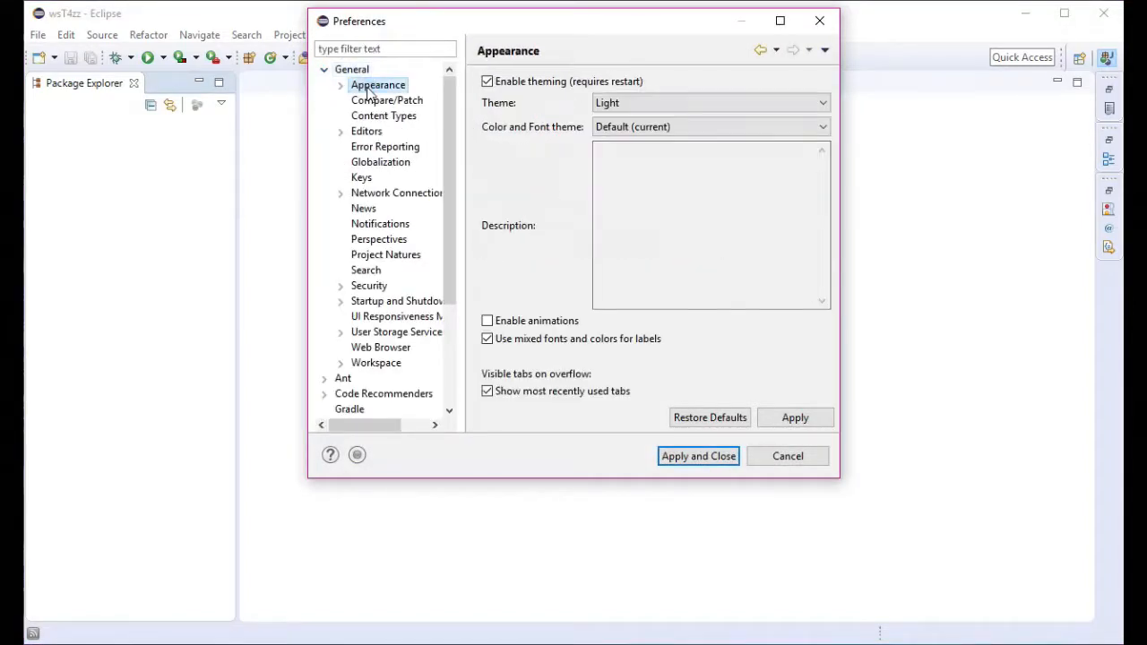
{"action": "left_click", "coordinate": [817, 104]}
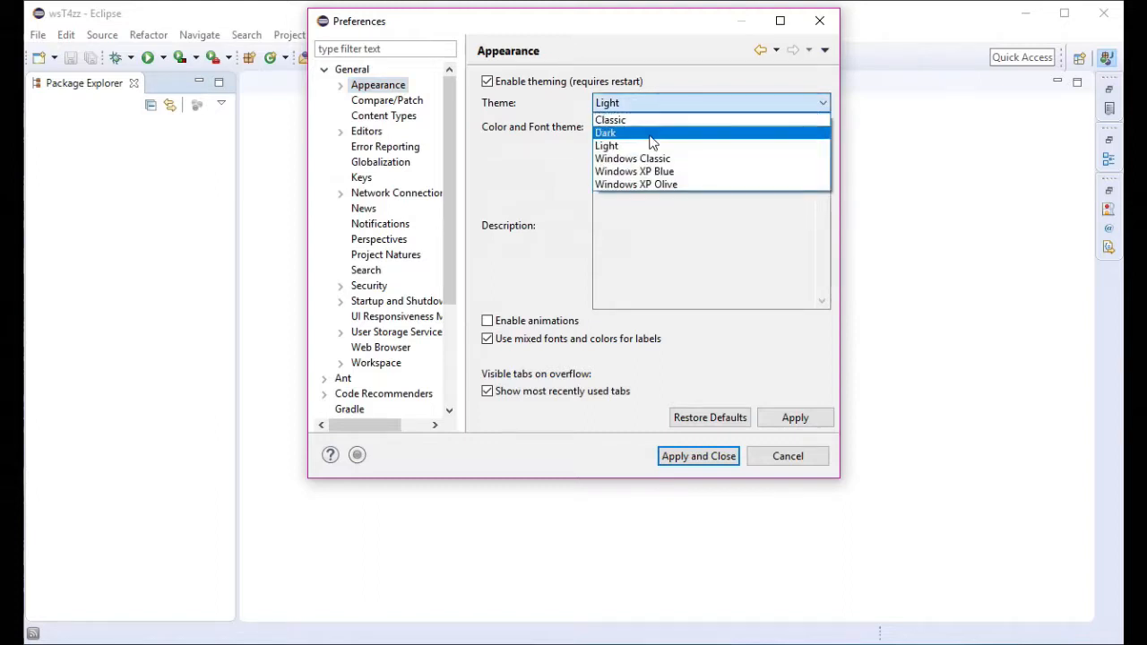
{"action": "left_click", "coordinate": [657, 134]}
{"action": "left_click", "coordinate": [698, 457]}
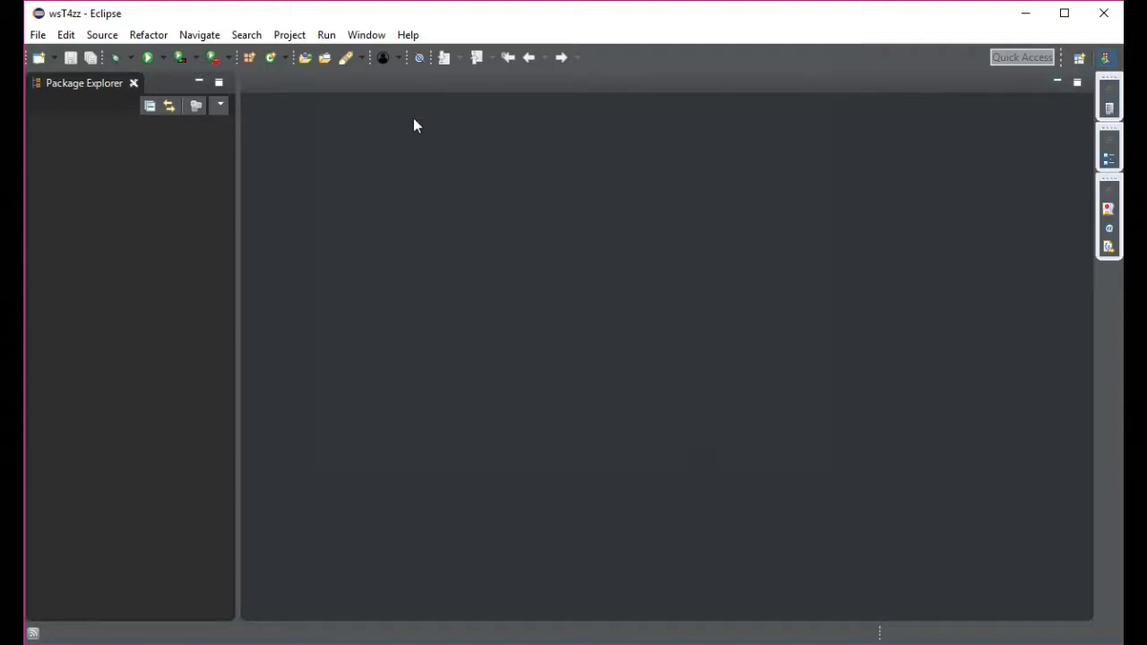
Step: Reopen the preferences, move the dialog clear of the Package Explorer, and filter the settings by "tab"
{"action": "left_click", "coordinate": [361, 34]}
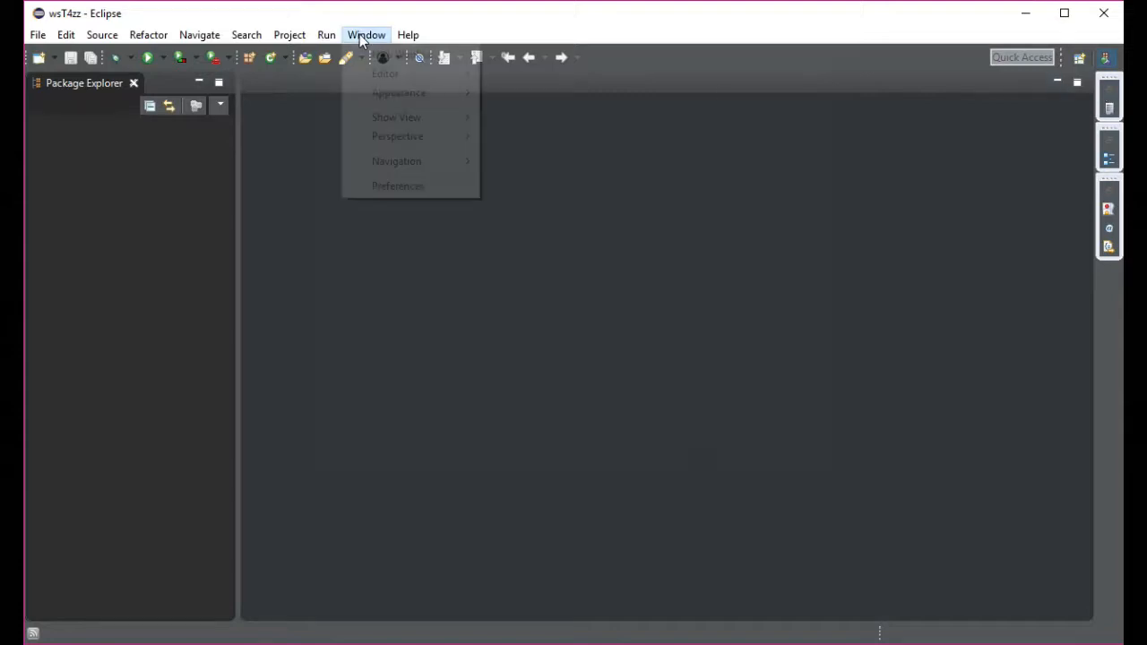
{"action": "left_click", "coordinate": [403, 192]}
{"action": "left_click_drag", "start_coordinate": [451, 26], "coordinate": [444, 74]}
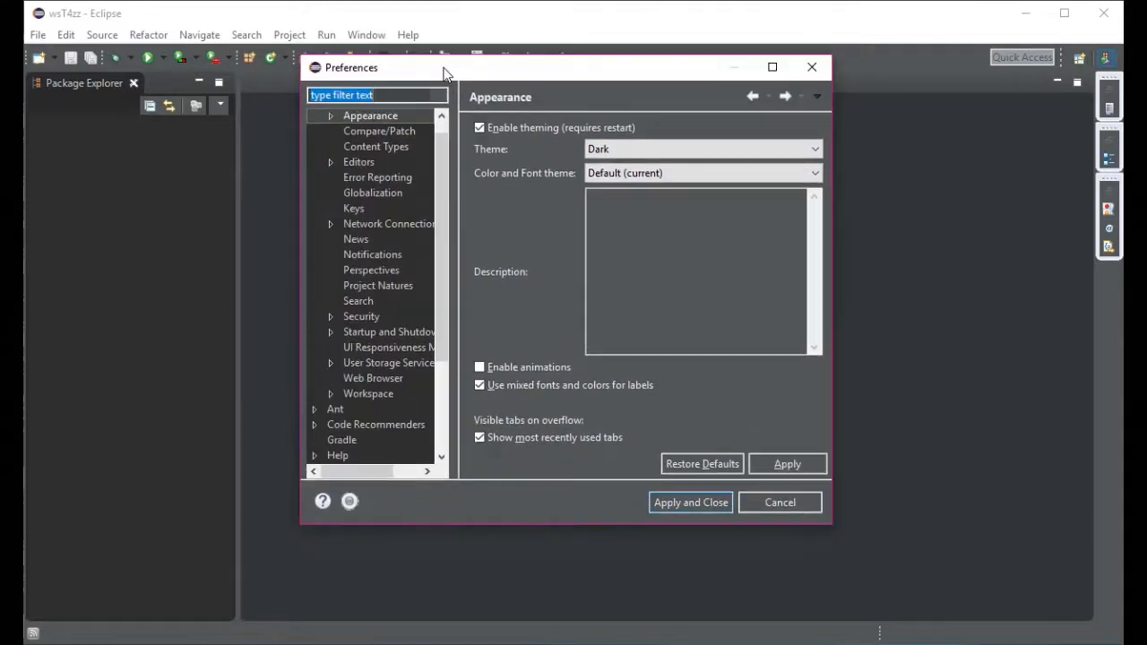
{"action": "left_click", "coordinate": [388, 95]}
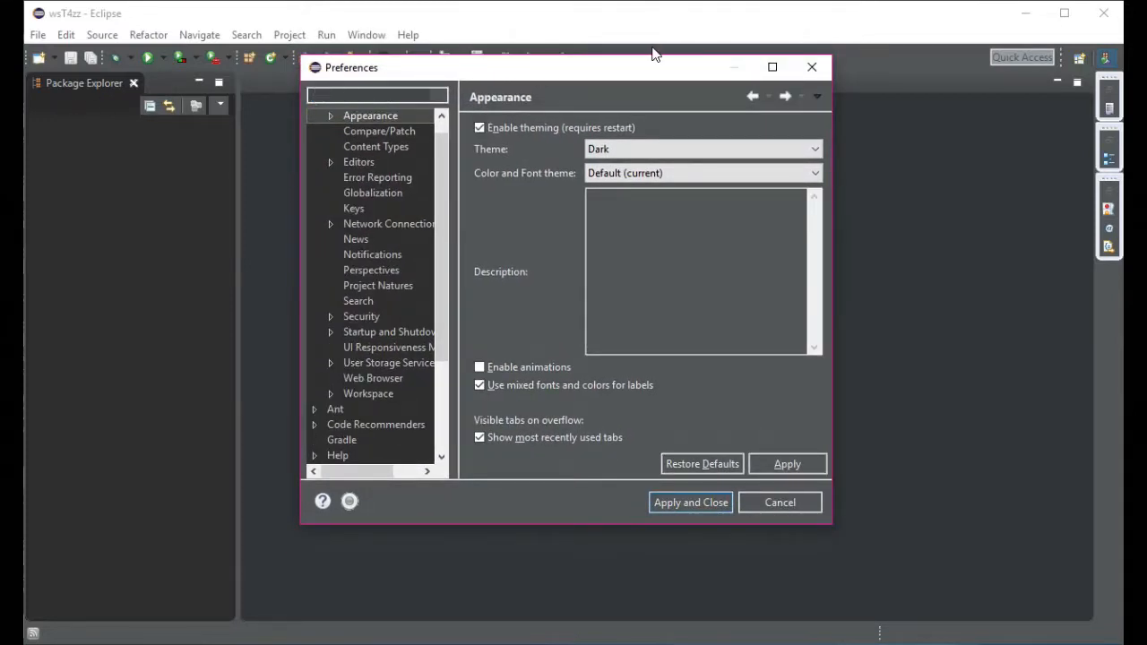
{"action": "left_click_drag", "start_coordinate": [605, 78], "coordinate": [797, 91]}
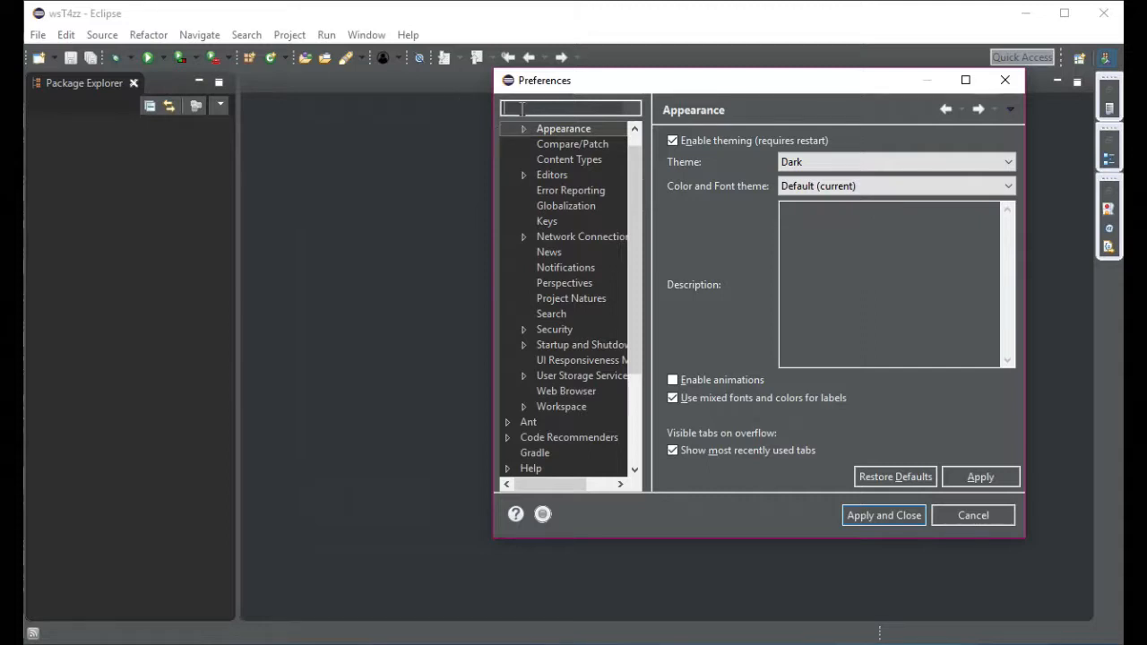
{"action": "type", "text": "tb"}
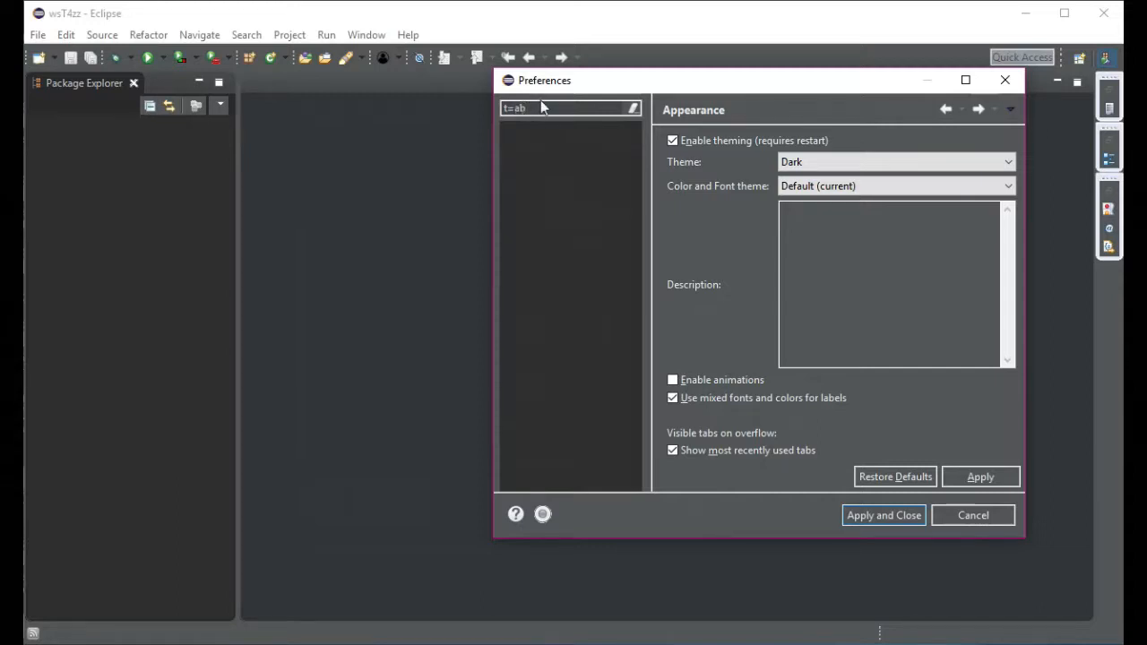
{"action": "key", "text": "BackSpace"}
{"action": "key", "text": "BackSpace"}
{"action": "key", "text": "BackSpace"}
{"action": "key", "text": "BackSpace"}
{"action": "type", "text": "tab"}
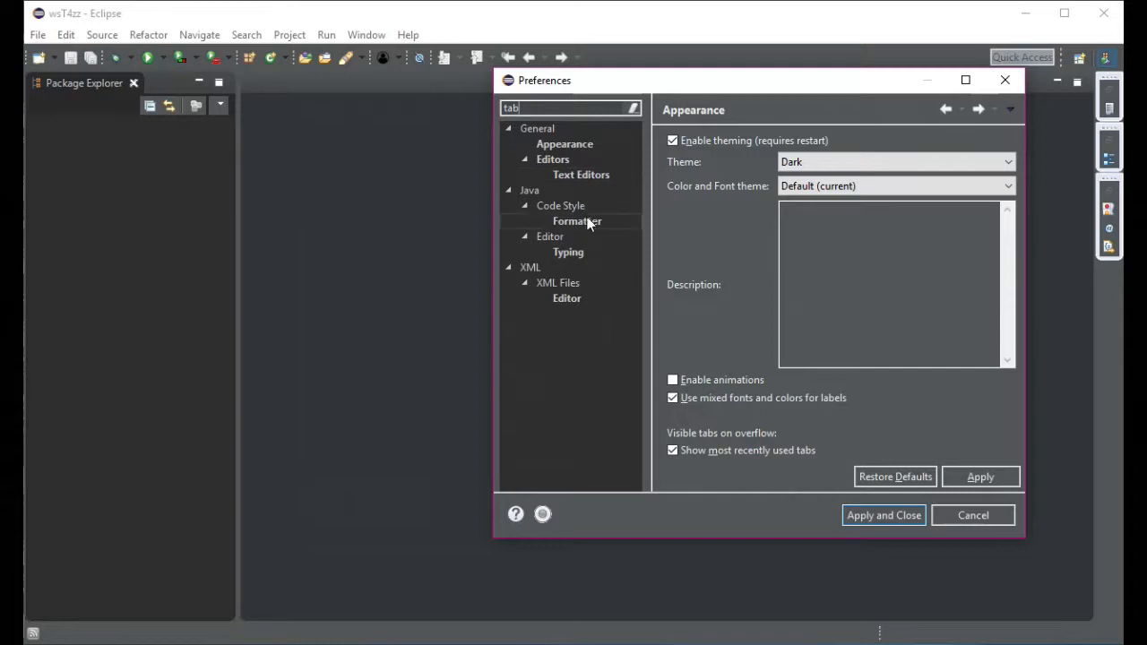
Step: Set the text editors' displayed tab width to 2 and enable inserting spaces for tabs
{"action": "left_click", "coordinate": [569, 175]}
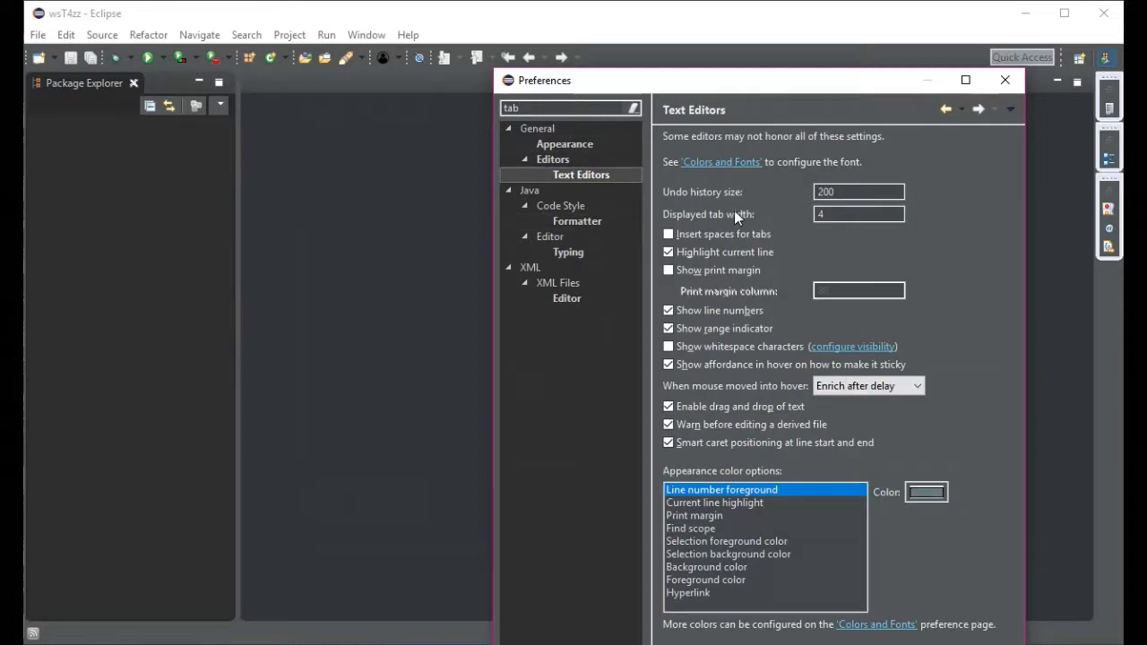
{"action": "left_click_drag", "start_coordinate": [837, 215], "coordinate": [735, 217]}
{"action": "type", "text": "2"}
{"action": "left_click", "coordinate": [669, 234]}
Step: Edit the Java code formatter's active profile to use the Spaces only tab policy, with indentation size 2 and tab size 2
{"action": "left_click", "coordinate": [578, 220]}
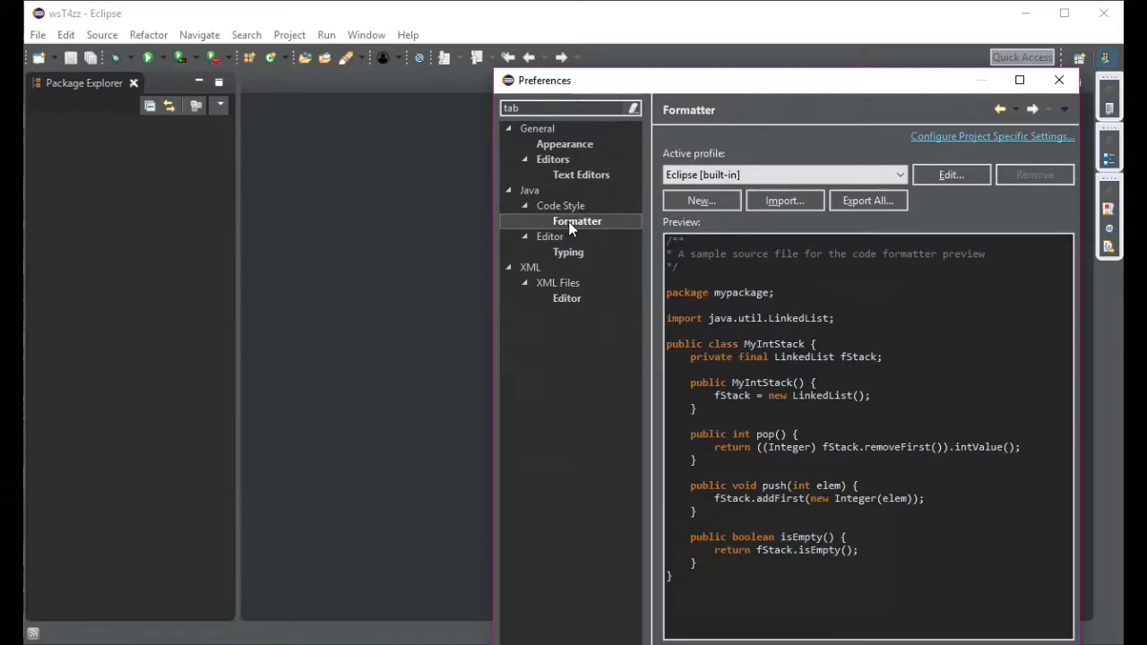
{"action": "left_click", "coordinate": [945, 175]}
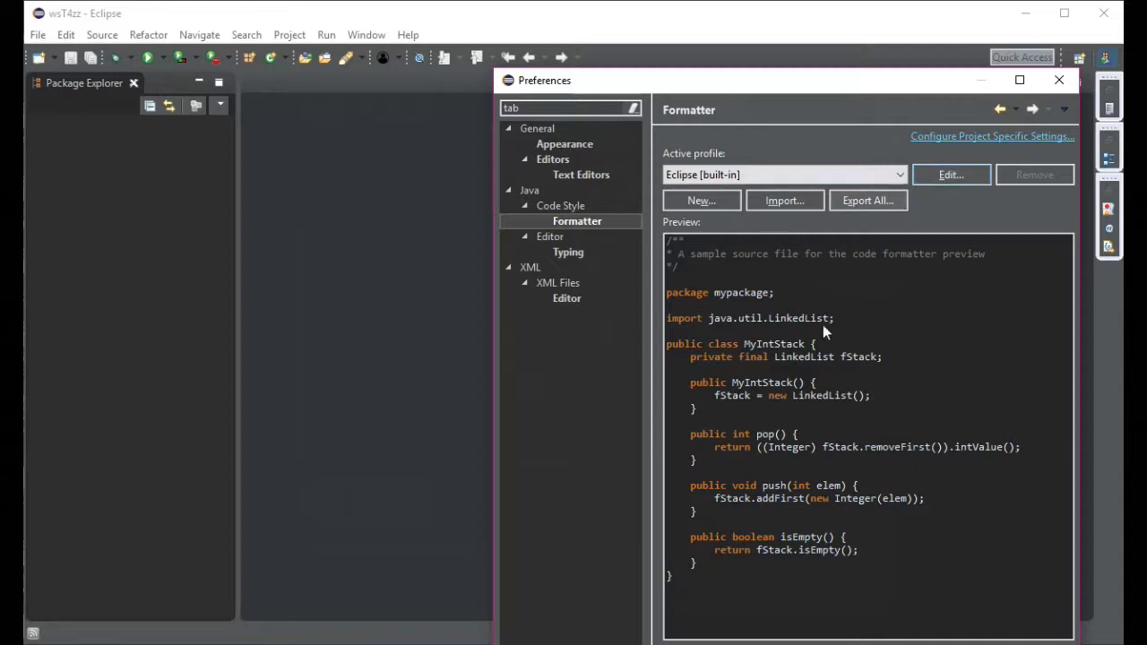
{"action": "left_click", "coordinate": [937, 176]}
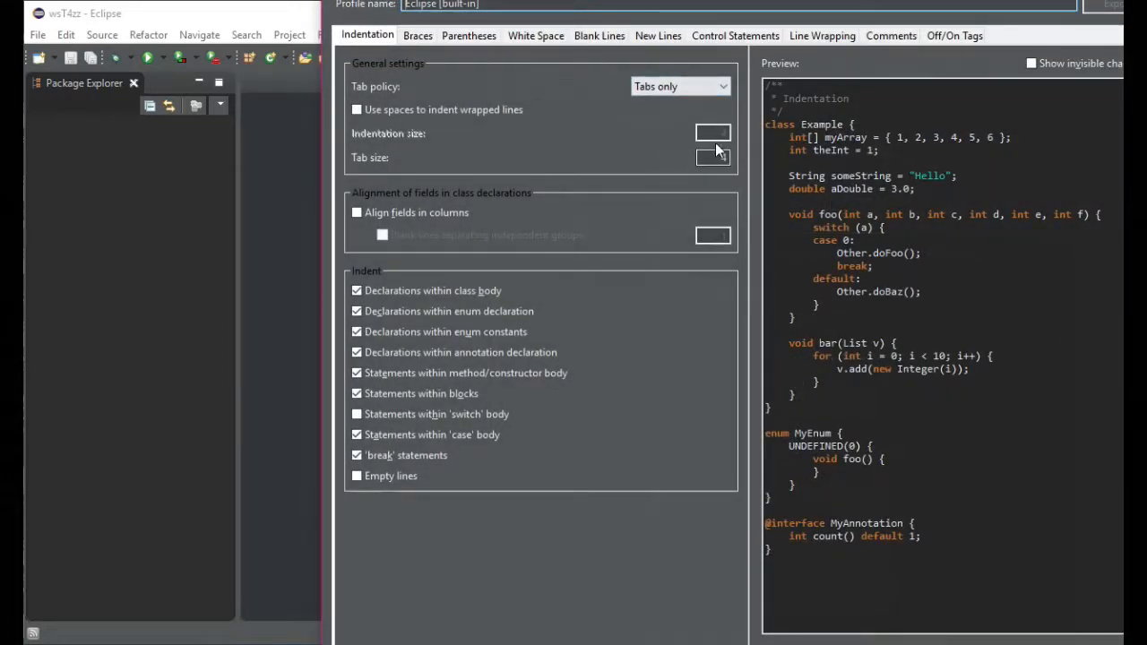
{"action": "left_click", "coordinate": [722, 87]}
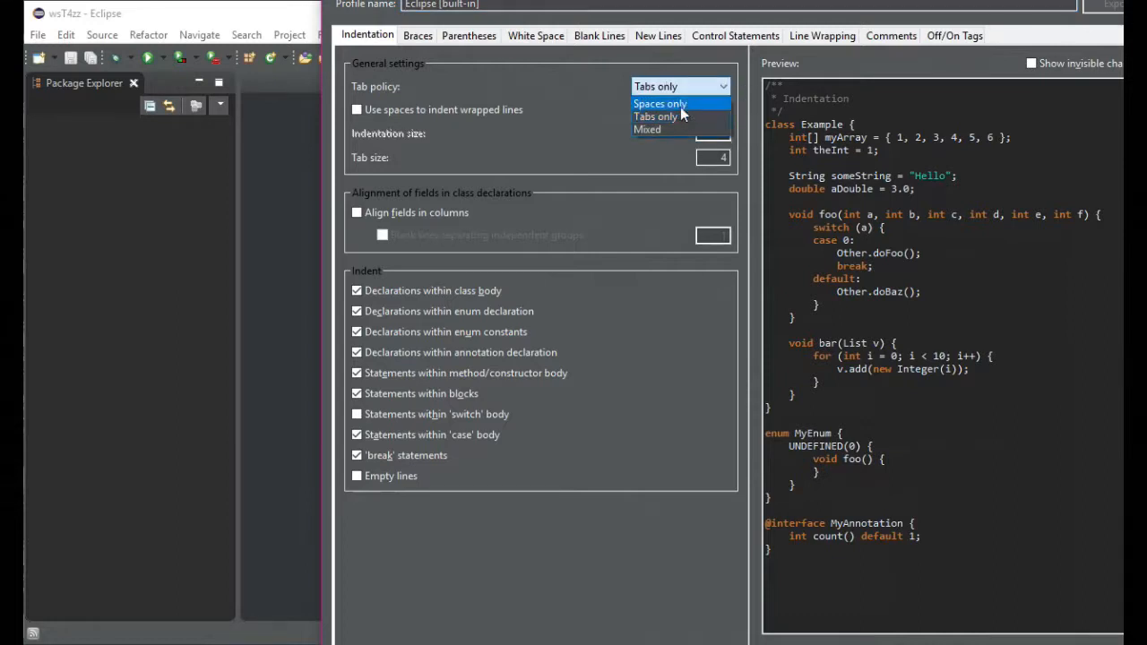
{"action": "left_click", "coordinate": [681, 105]}
{"action": "left_click", "coordinate": [723, 90]}
{"action": "left_click", "coordinate": [681, 104]}
{"action": "double_click", "coordinate": [717, 133]}
{"action": "type", "text": "2"}
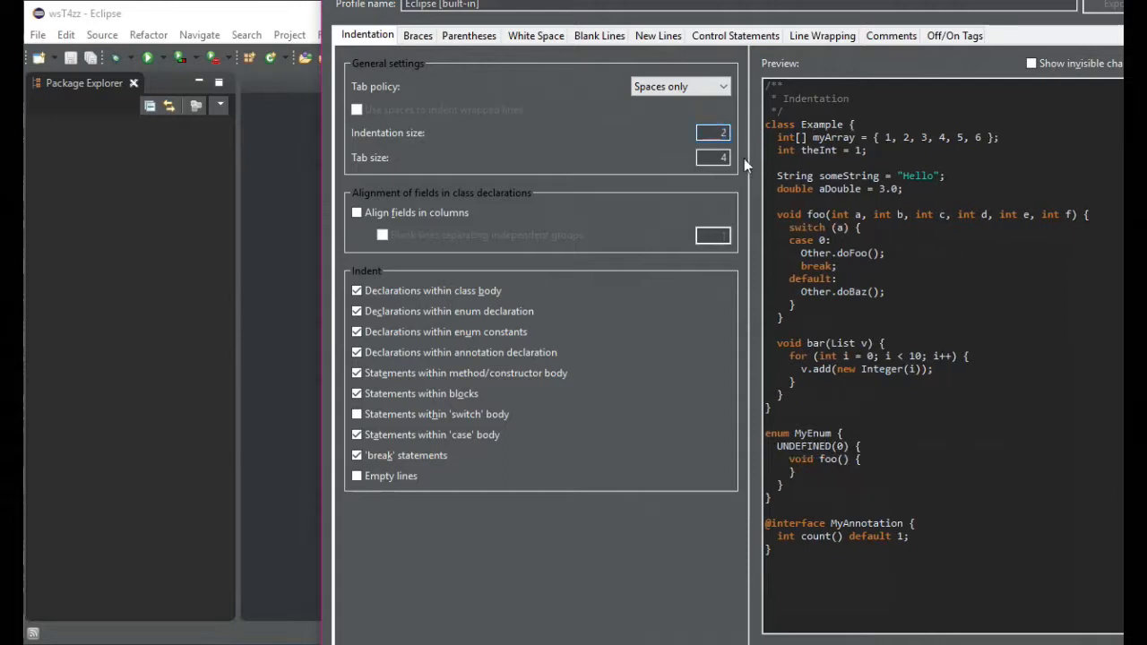
{"action": "key", "text": "Tab"}
{"action": "type", "text": "2"}
Step: Name the formatter profile "Eclipse [built-in] T4zz" and save it as a new profile
{"action": "left_click_drag", "start_coordinate": [537, 0], "coordinate": [420, 20]}
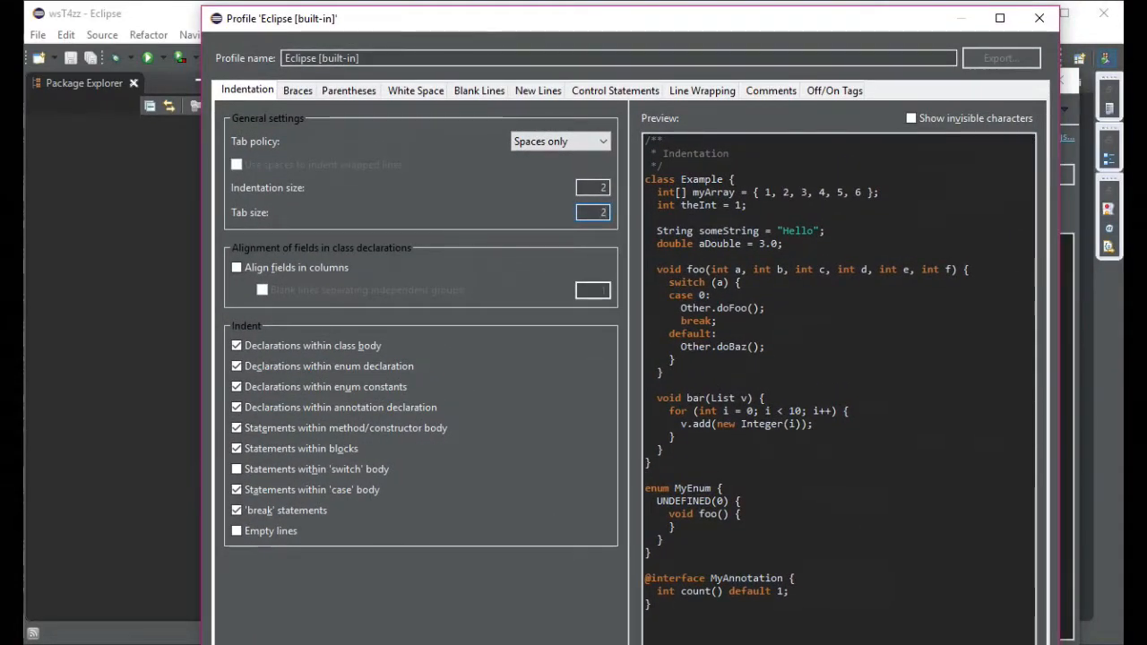
{"action": "left_click_drag", "start_coordinate": [548, 644], "coordinate": [548, 631]}
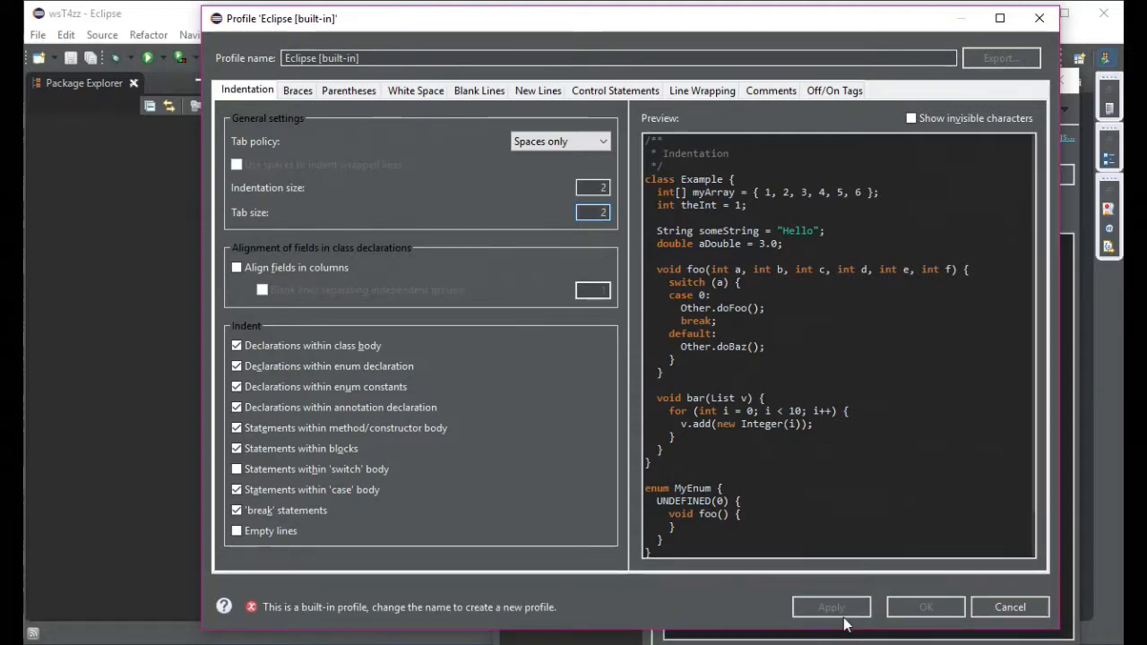
{"action": "left_click", "coordinate": [405, 56]}
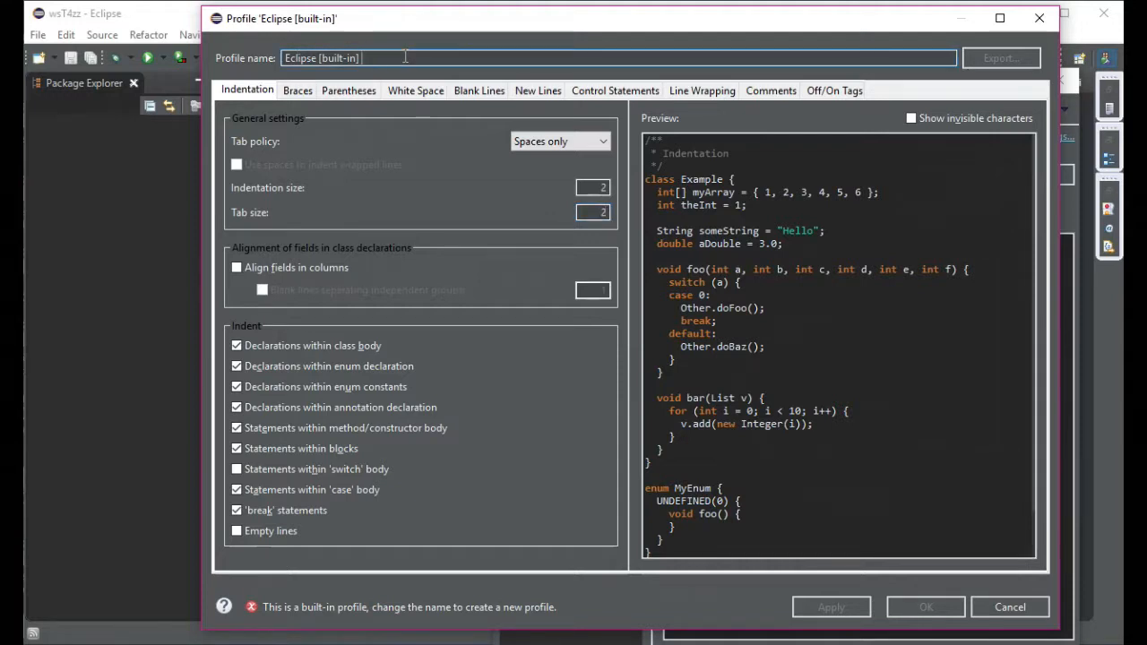
{"action": "type", "text": "T4zz"}
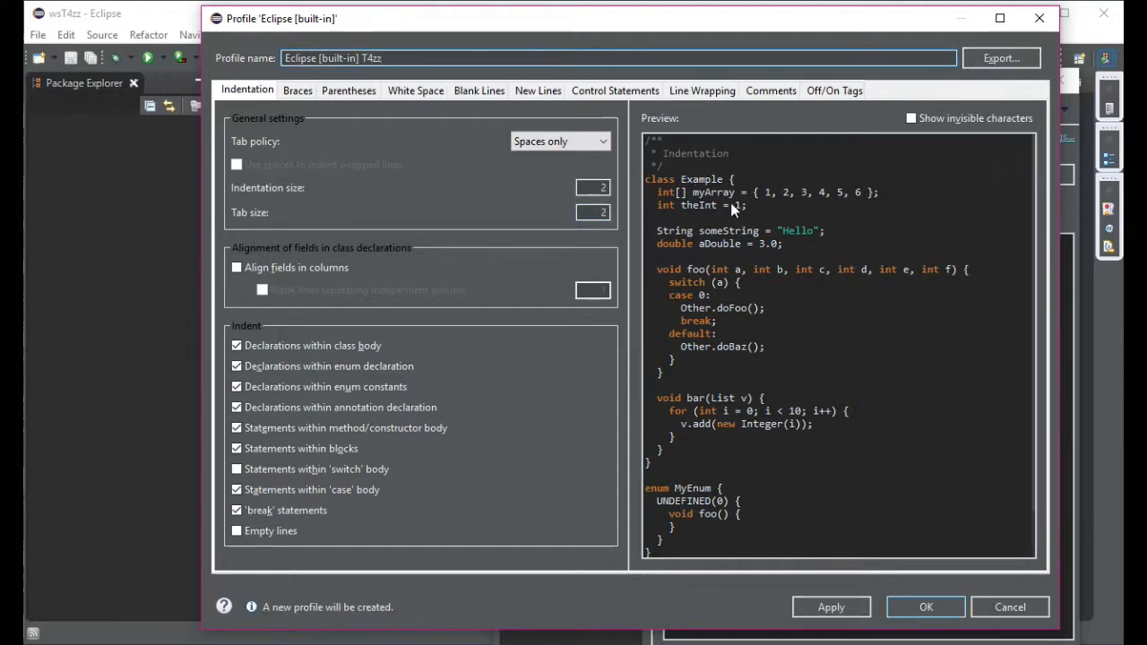
{"action": "left_click", "coordinate": [830, 617]}
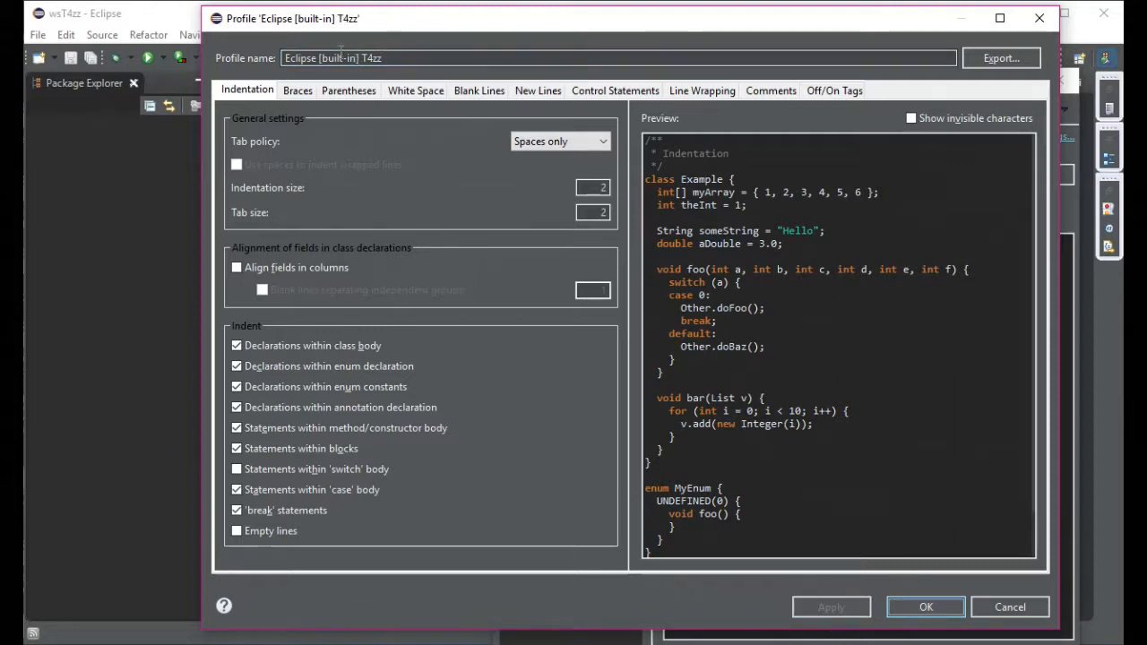
{"action": "left_click", "coordinate": [926, 607]}
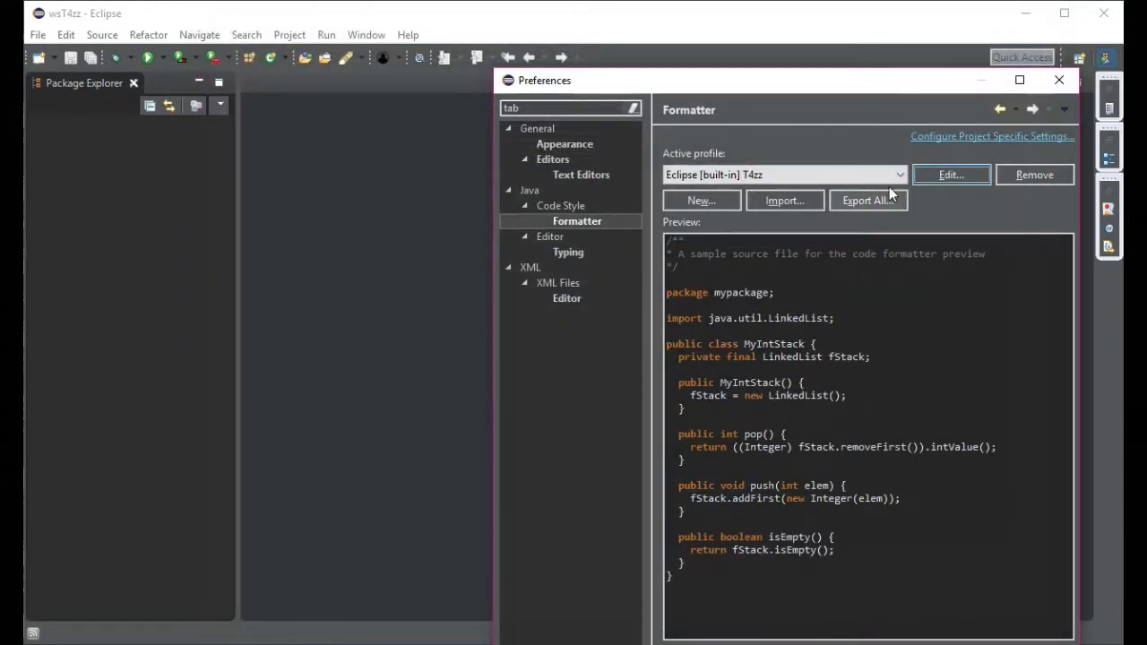
Step: Apply the Java formatter preferences and close the Preferences dialog
{"action": "left_click_drag", "start_coordinate": [698, 81], "coordinate": [604, 28]}
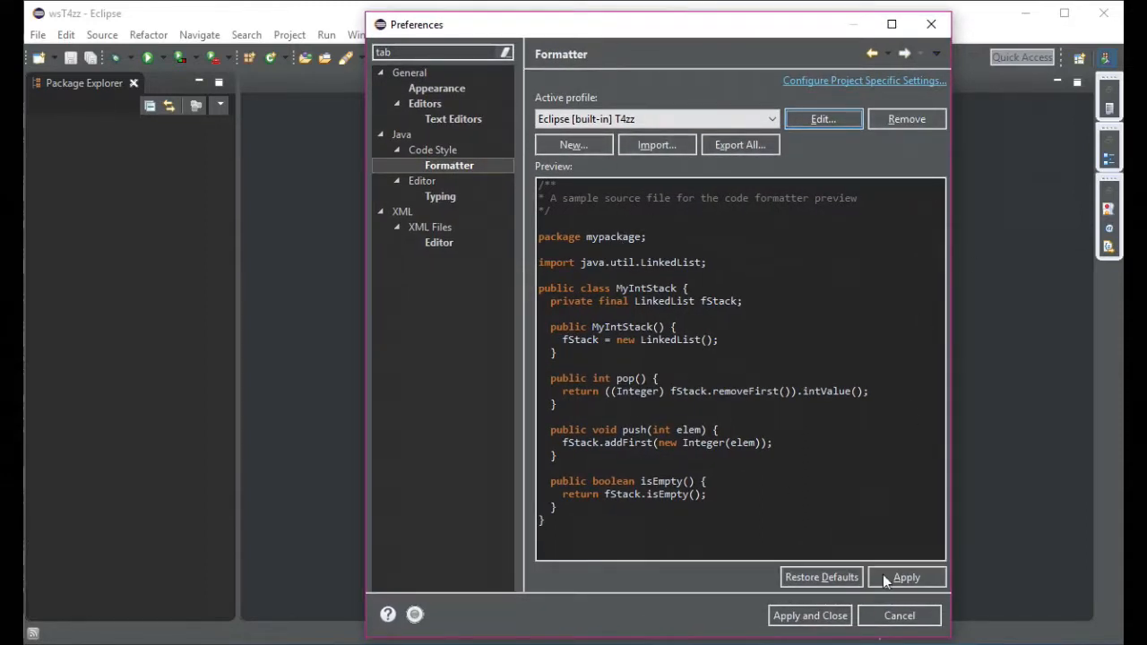
{"action": "left_click", "coordinate": [909, 578]}
{"action": "left_click", "coordinate": [814, 618]}
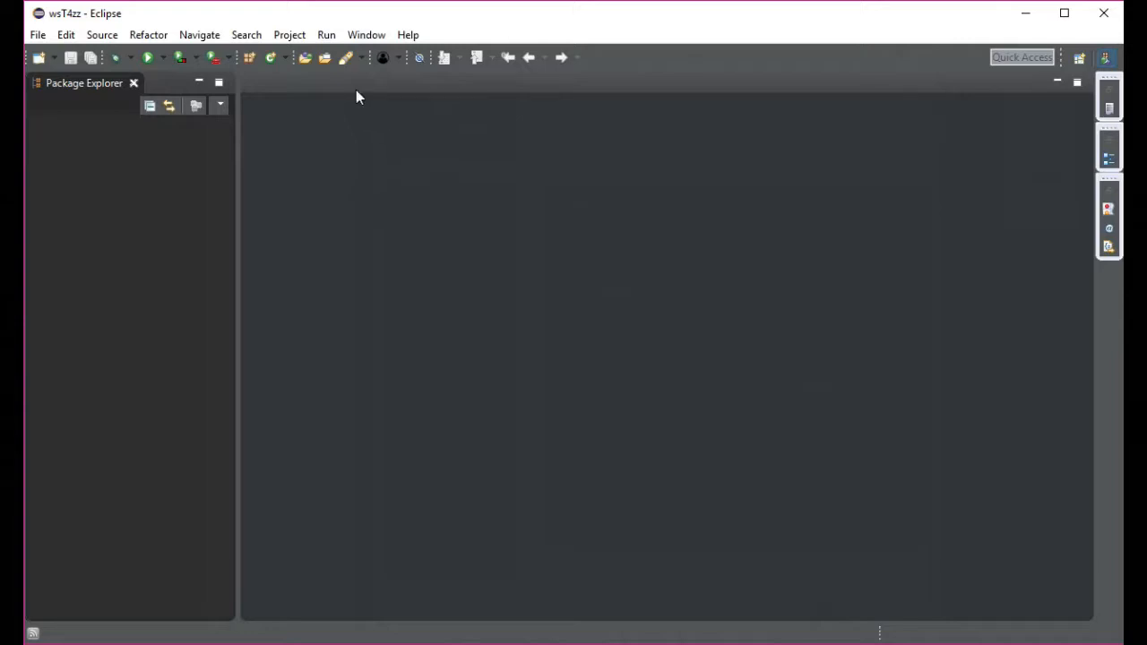
Step: Start an import into the workspace and choose the General Preferences import wizard
{"action": "left_click", "coordinate": [38, 36]}
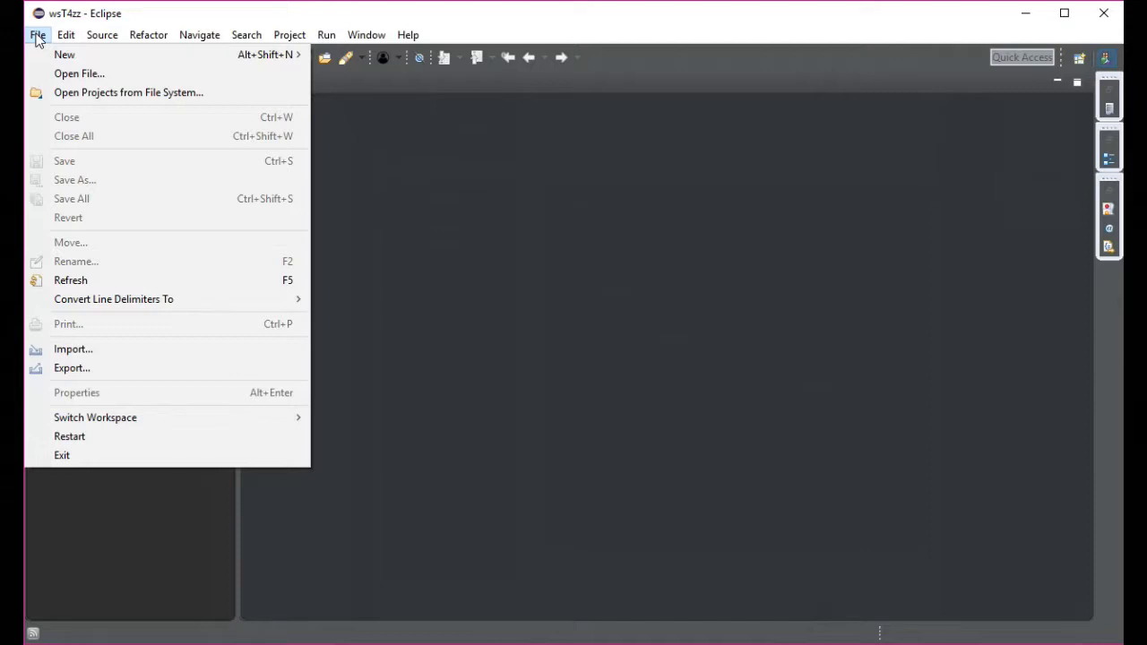
{"action": "left_click", "coordinate": [70, 37]}
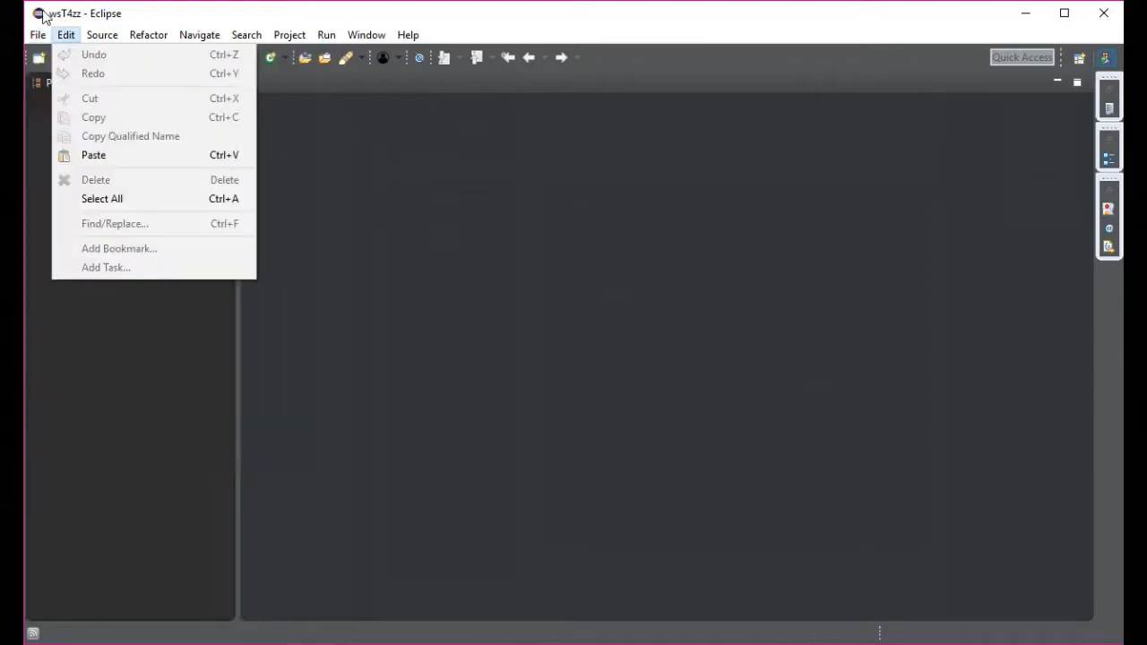
{"action": "mouse_move", "coordinate": [34, 36]}
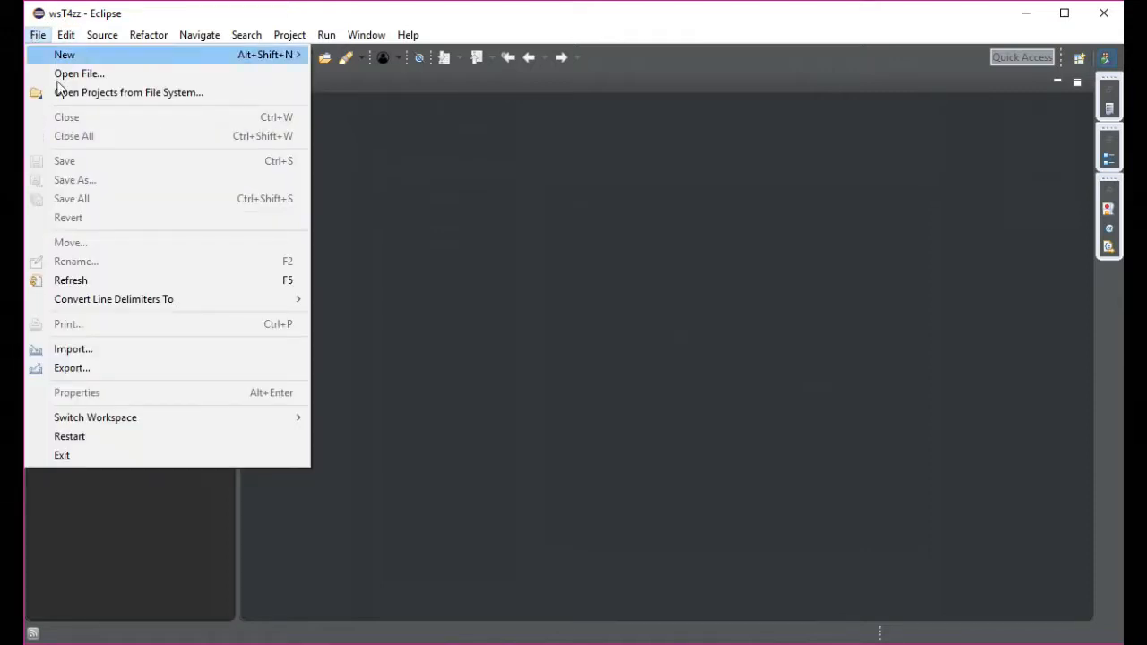
{"action": "left_click", "coordinate": [76, 352]}
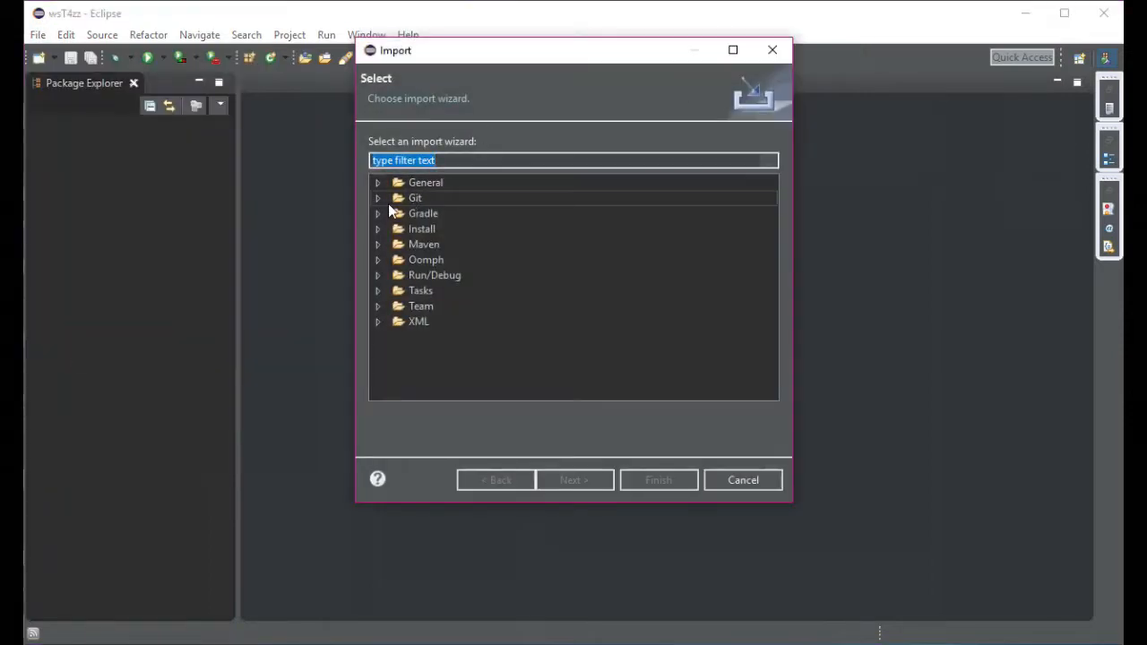
{"action": "left_click", "coordinate": [378, 183]}
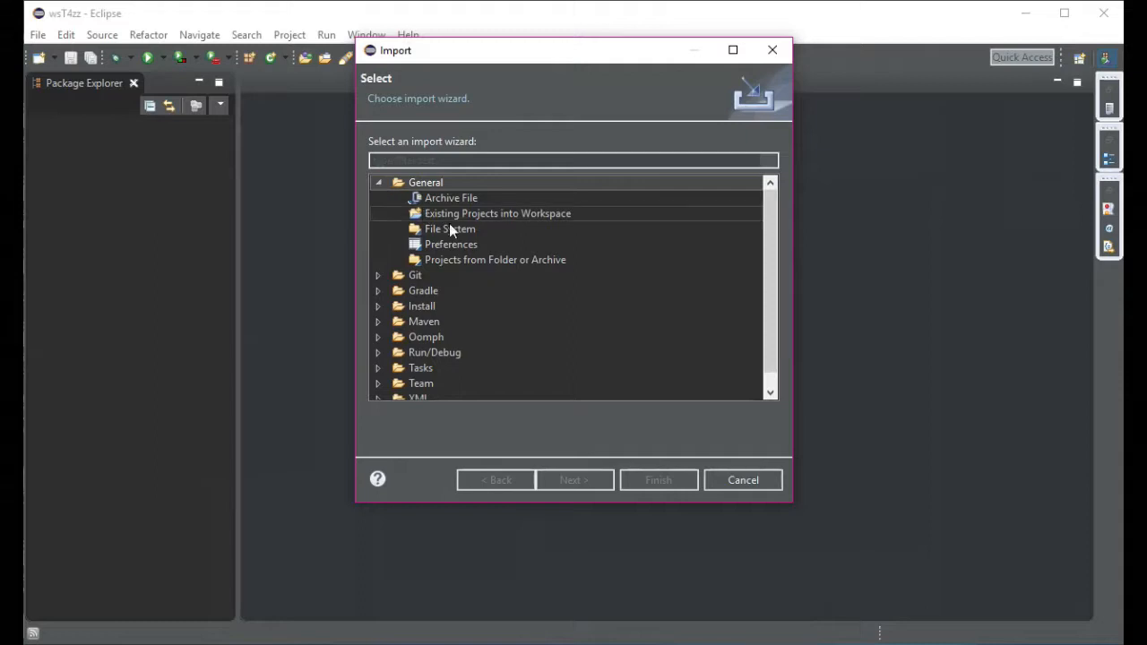
{"action": "left_click", "coordinate": [445, 249]}
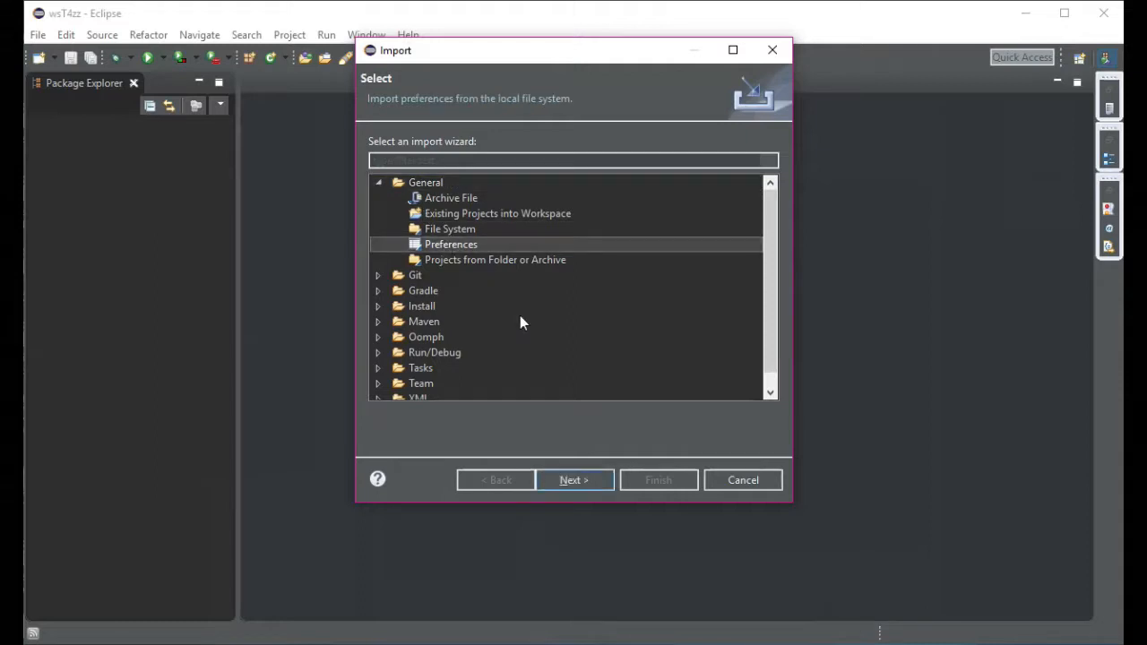
{"action": "left_click", "coordinate": [580, 480]}
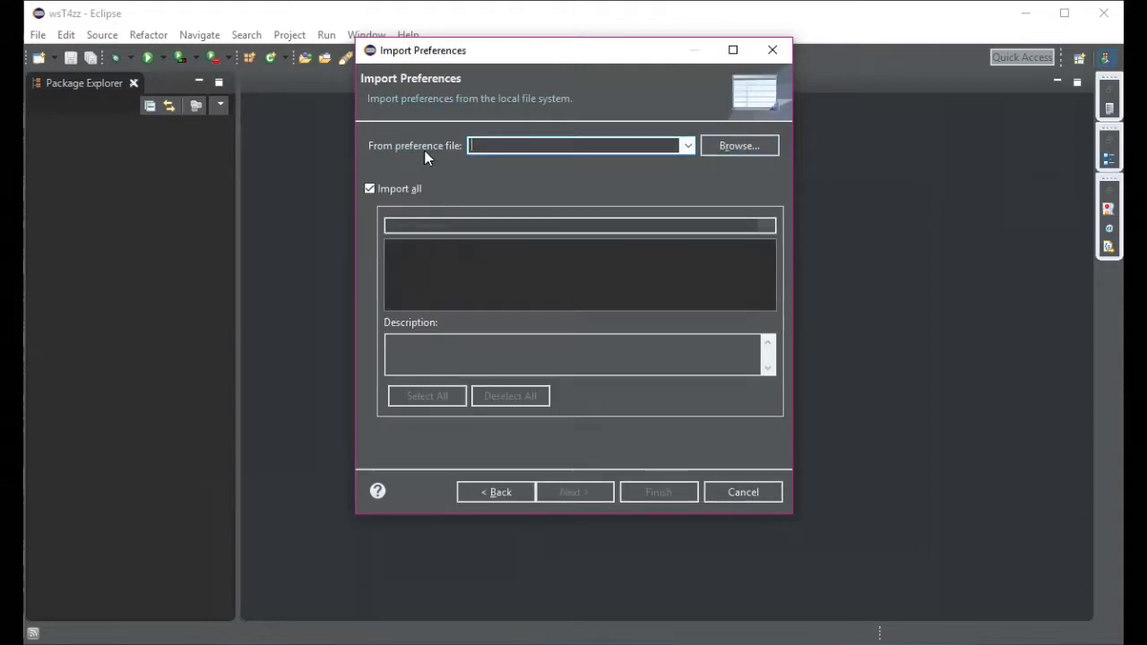
Step: Select sublimeMonokai.epf from the Desktop as the preference file and import all of its preferences
{"action": "left_click", "coordinate": [743, 146]}
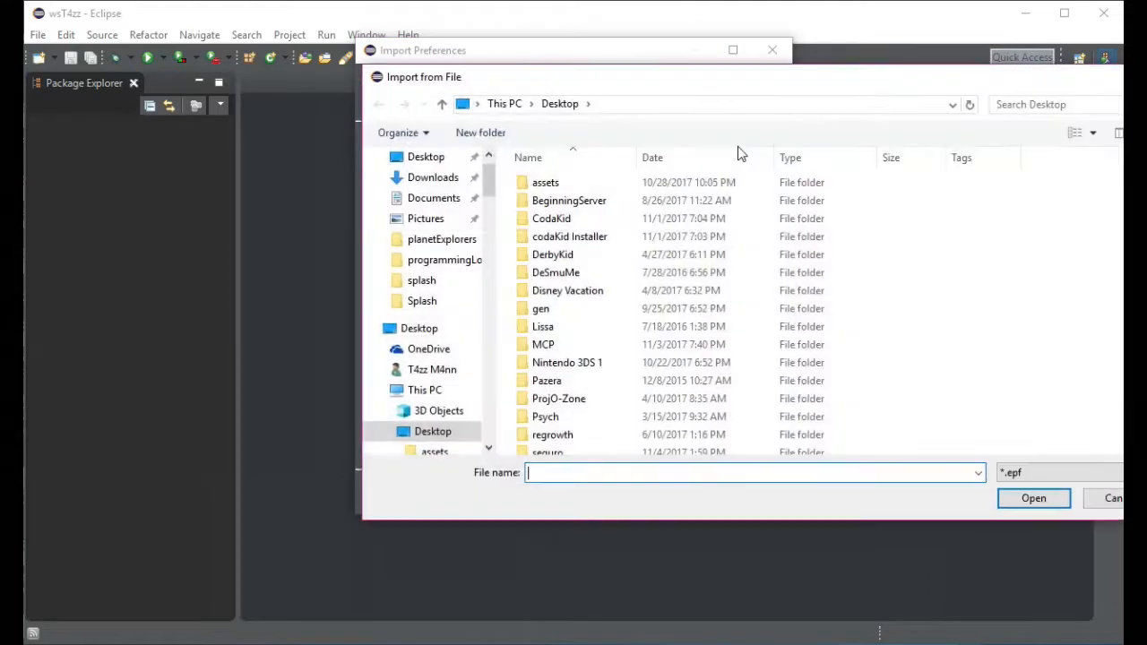
{"action": "scroll", "coordinate": [731, 281], "scroll_direction": "down", "scroll_amount": 4}
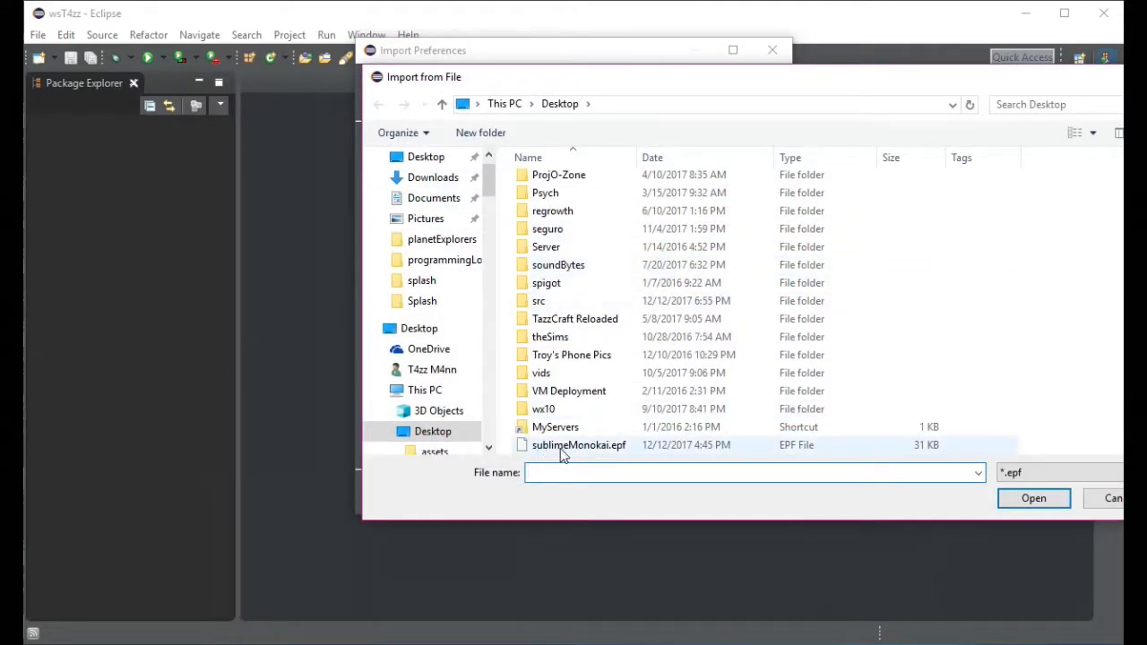
{"action": "left_click", "coordinate": [561, 445]}
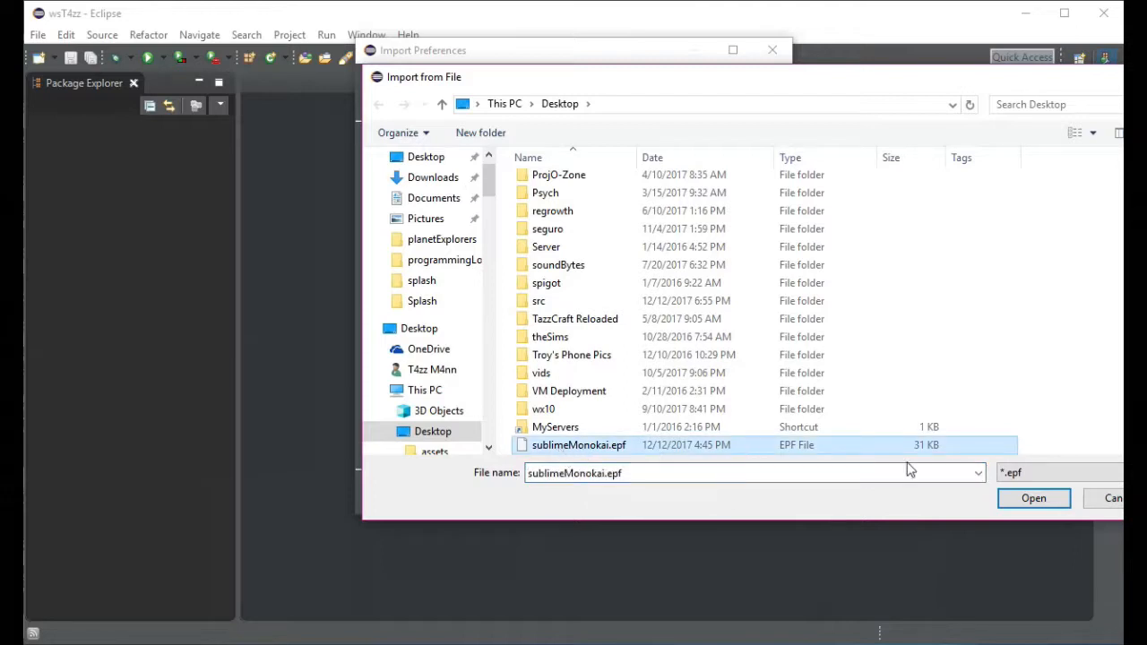
{"action": "left_click", "coordinate": [1035, 502]}
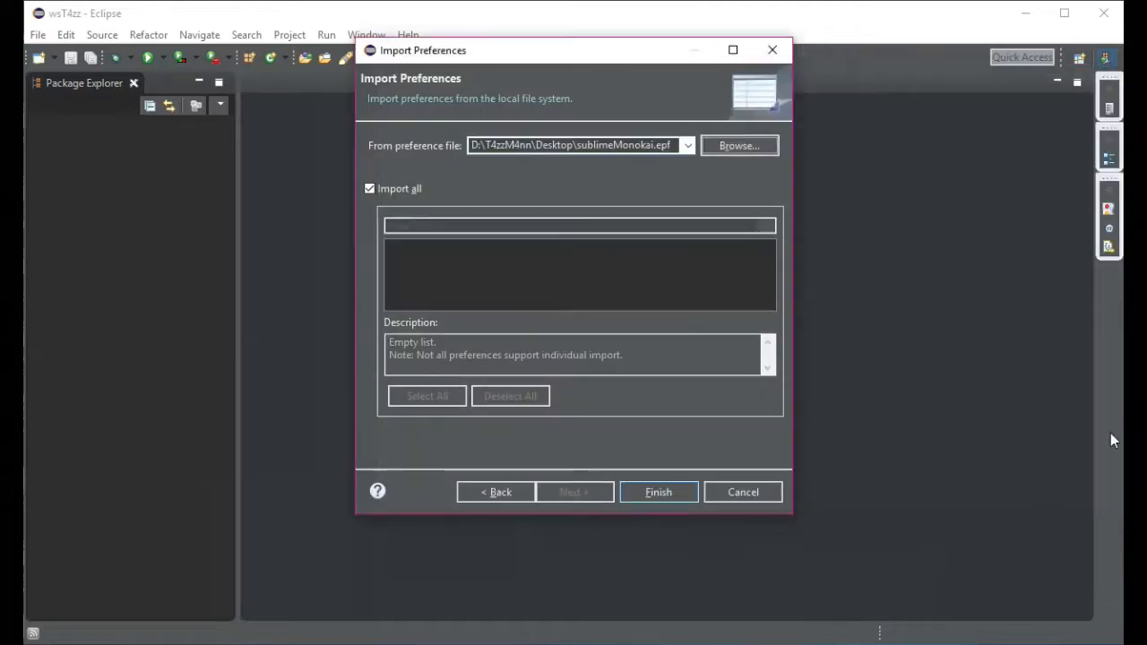
{"action": "left_click", "coordinate": [670, 494]}
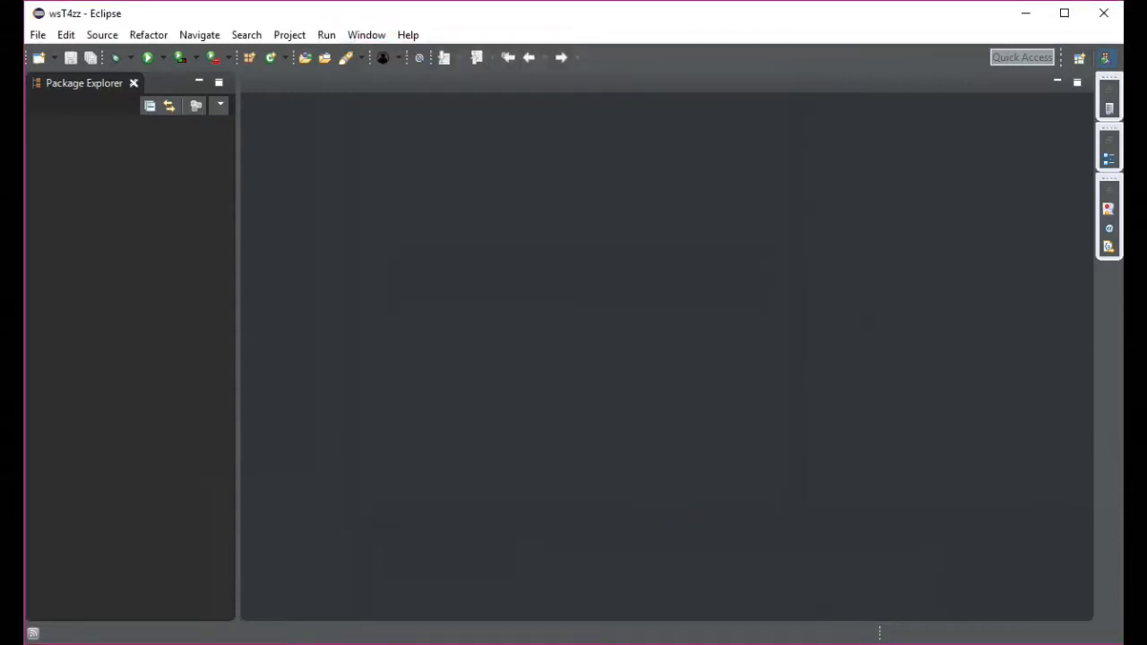
Step: Switch to File Explorer and go from the Desktop's src folder to minecraft\net\minecraft\item
{"action": "key", "text": "alt+Tab"}
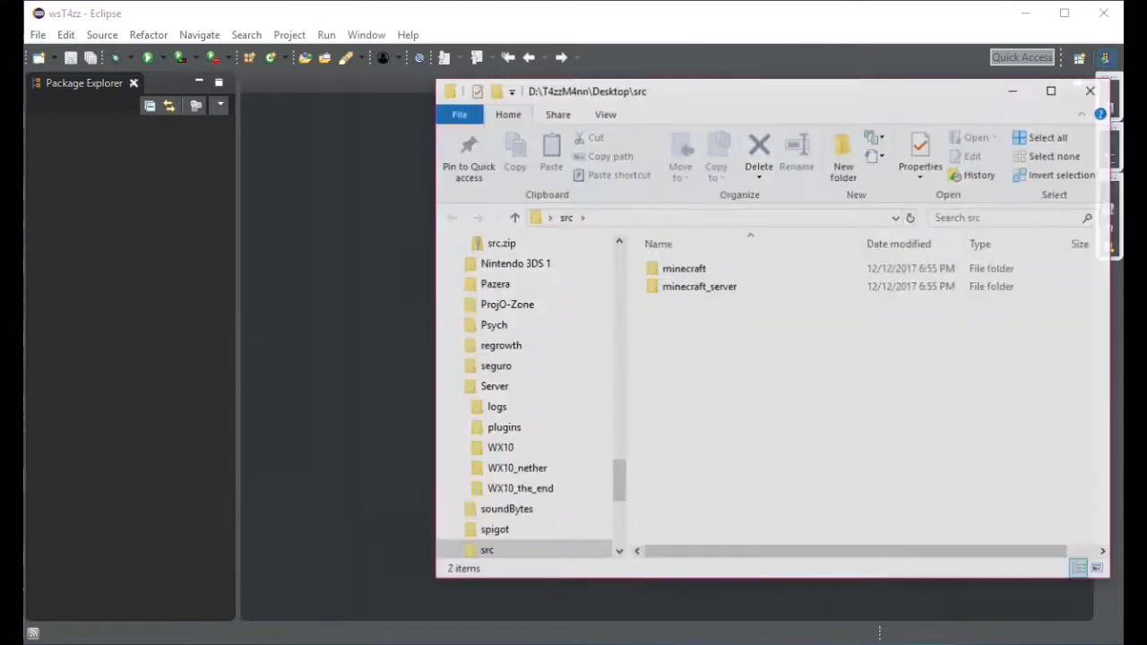
{"action": "left_click_drag", "start_coordinate": [800, 100], "coordinate": [620, 106]}
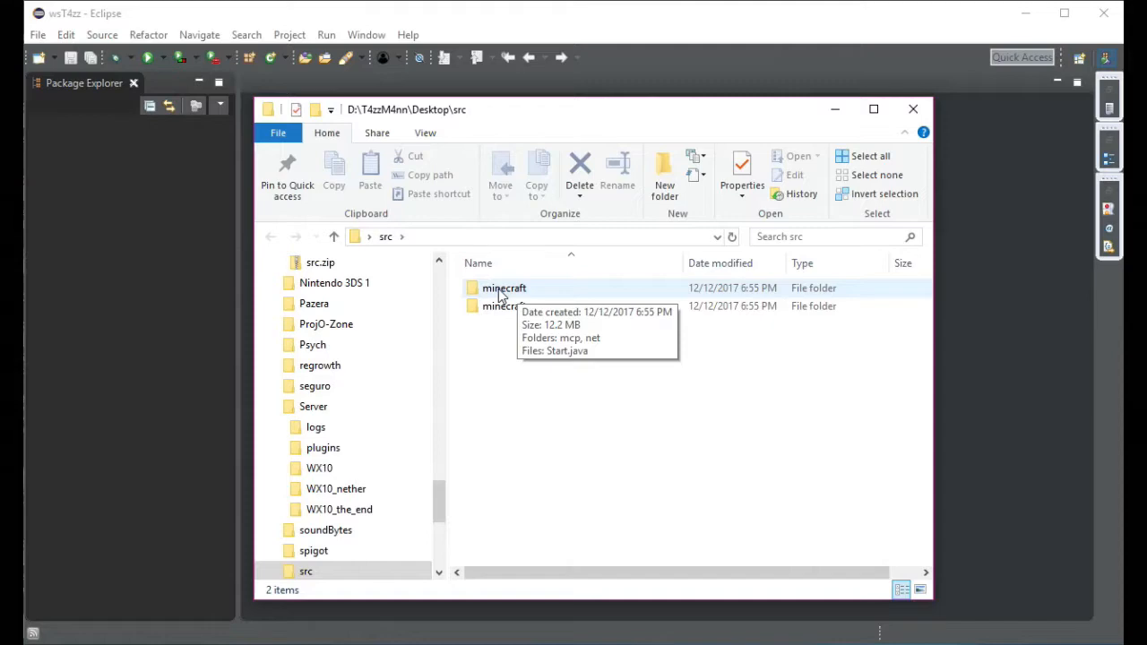
{"action": "left_click_drag", "start_coordinate": [622, 112], "coordinate": [504, 99]}
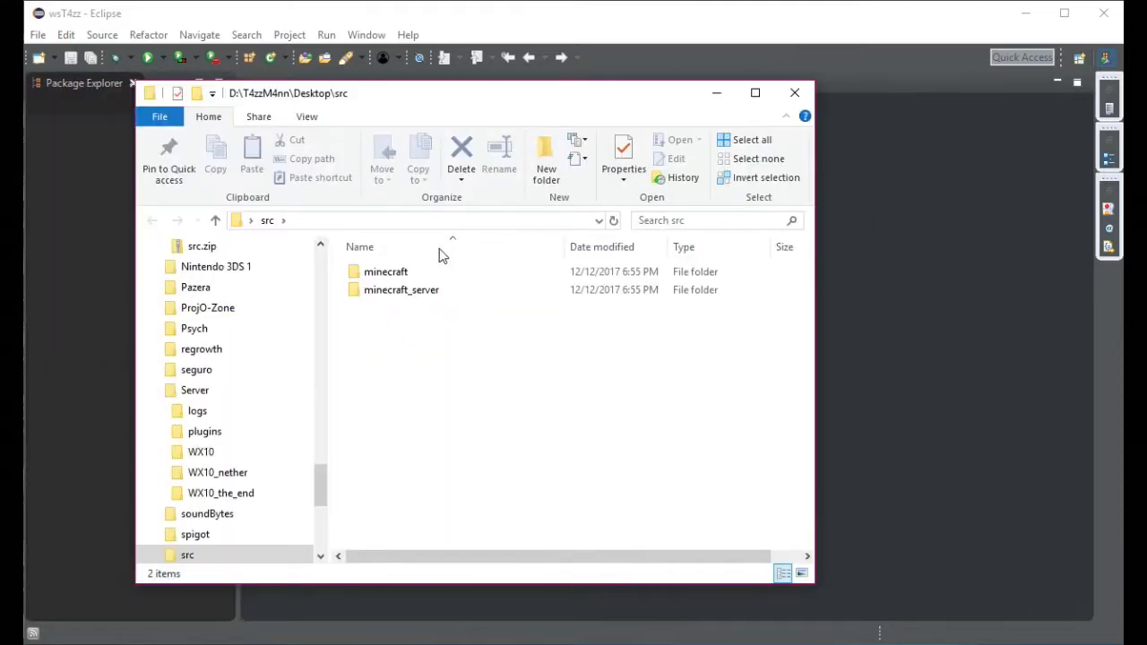
{"action": "double_click", "coordinate": [375, 273]}
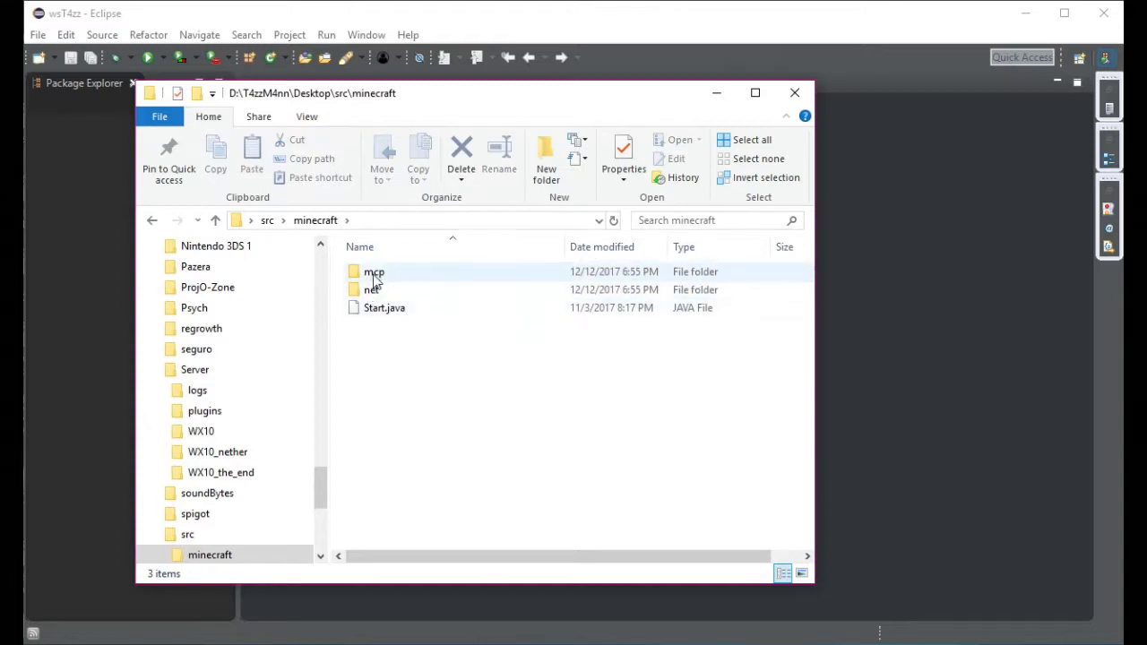
{"action": "left_click", "coordinate": [368, 297]}
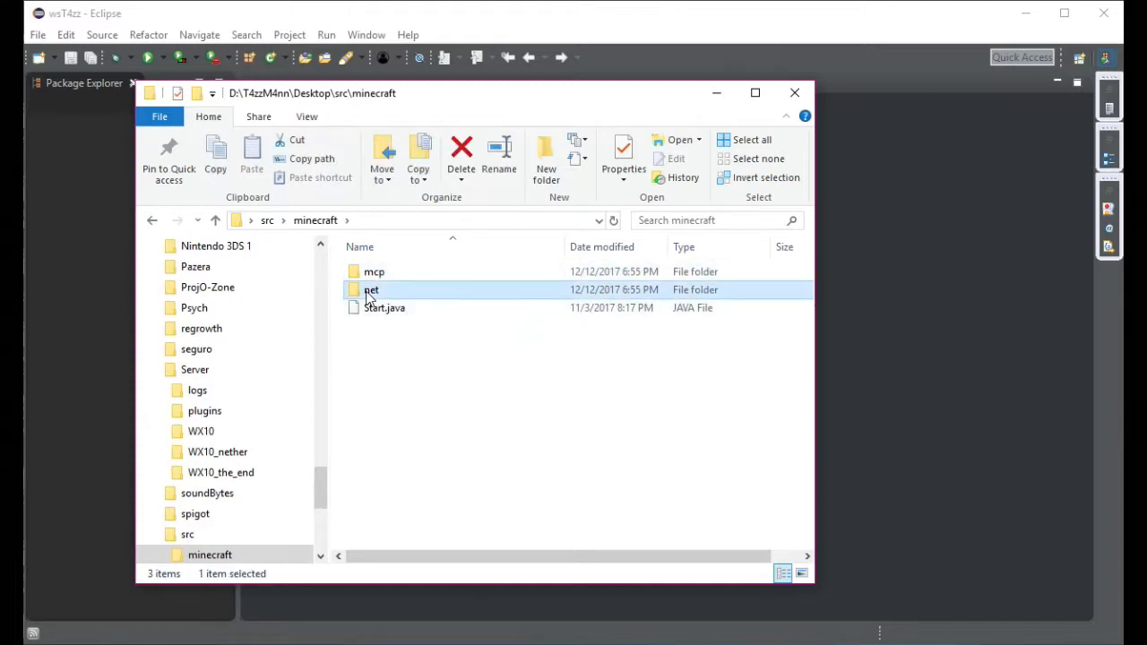
{"action": "double_click", "coordinate": [368, 297]}
{"action": "double_click", "coordinate": [382, 272]}
{"action": "scroll", "coordinate": [421, 296], "scroll_direction": "down", "scroll_amount": 3}
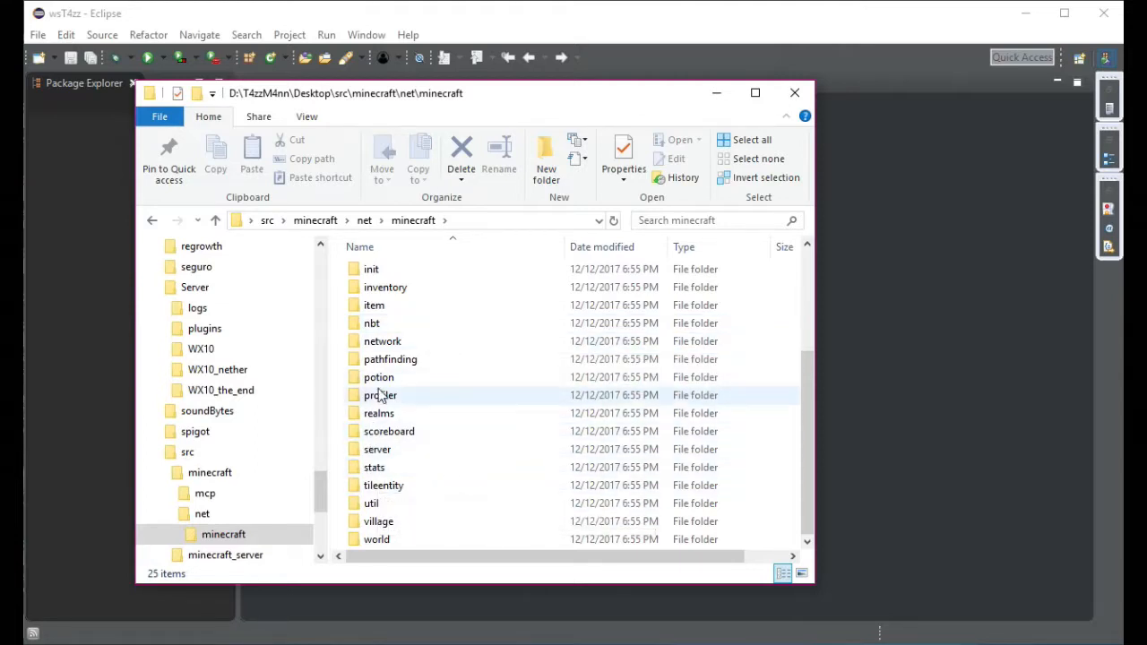
{"action": "double_click", "coordinate": [386, 307]}
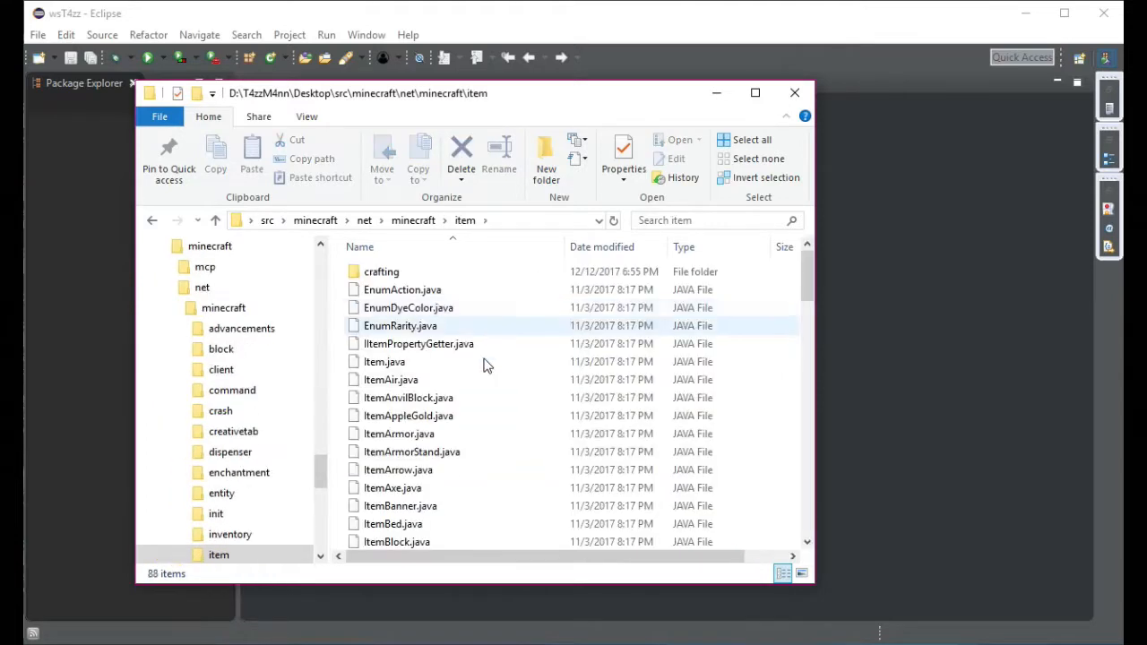
Step: Open Item.java from the item folder in Eclipse and minimize the File Explorer window
{"action": "scroll", "coordinate": [423, 471], "scroll_direction": "down", "scroll_amount": 2}
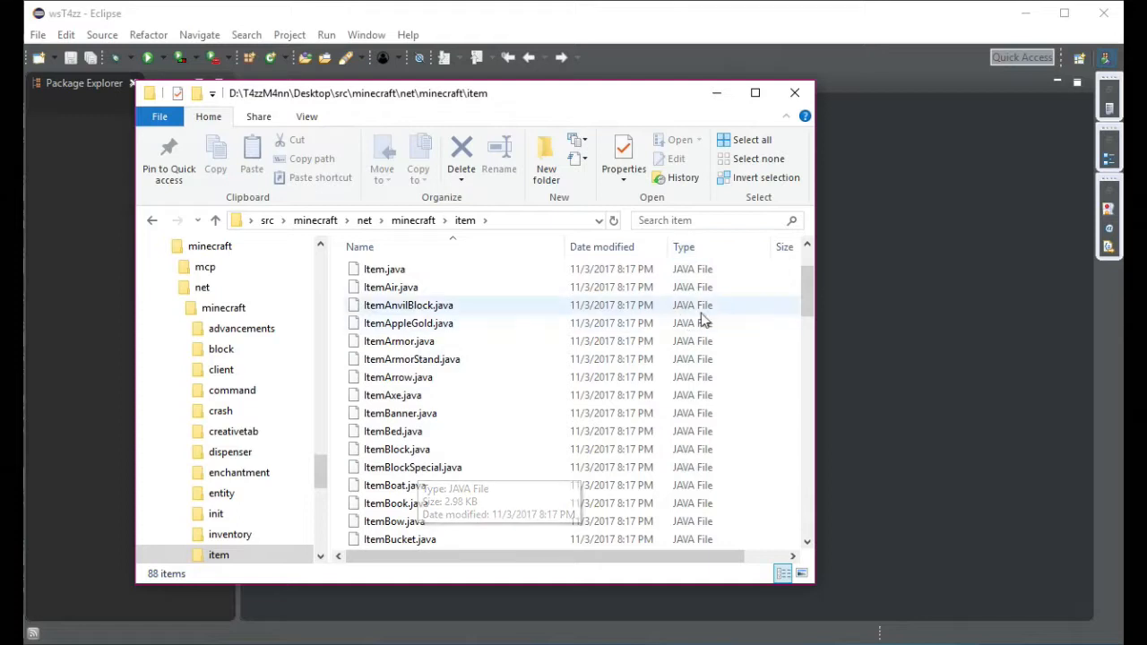
{"action": "left_click_drag", "start_coordinate": [814, 367], "coordinate": [914, 356]}
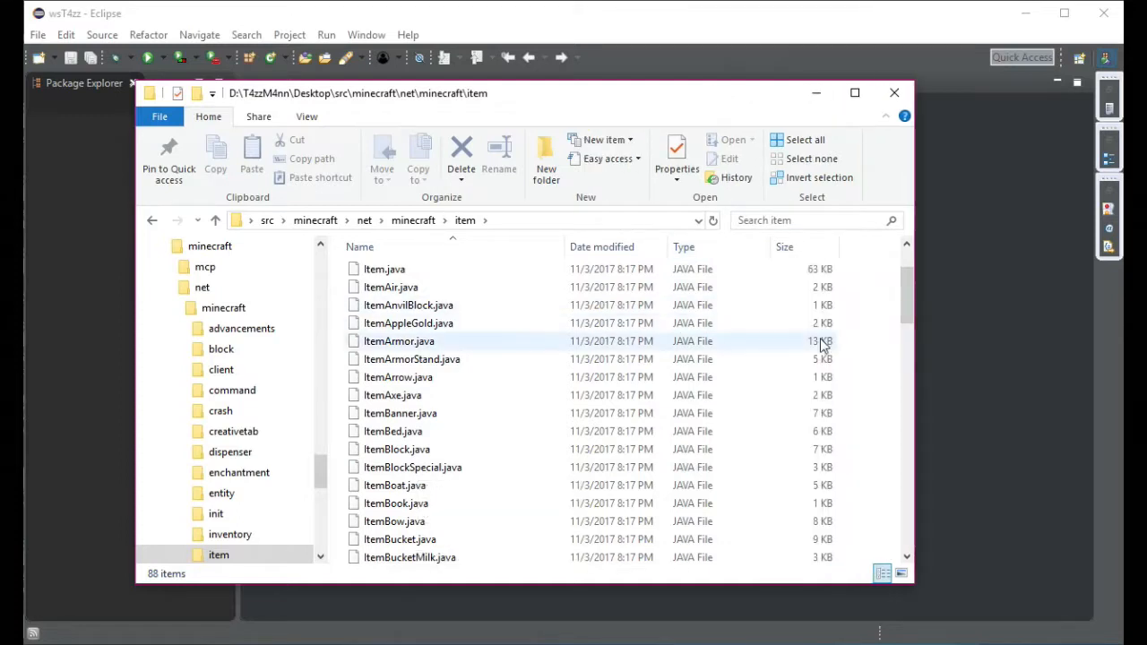
{"action": "scroll", "coordinate": [823, 345], "scroll_direction": "up", "scroll_amount": 2}
{"action": "left_click", "coordinate": [439, 366]}
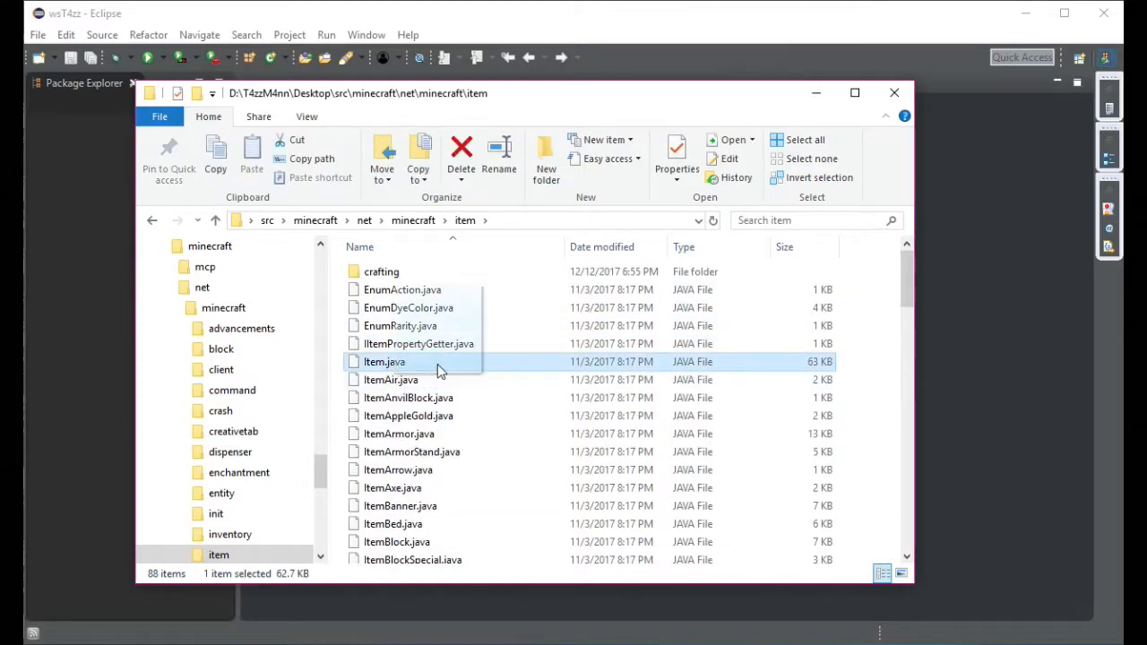
{"action": "left_click", "coordinate": [817, 97]}
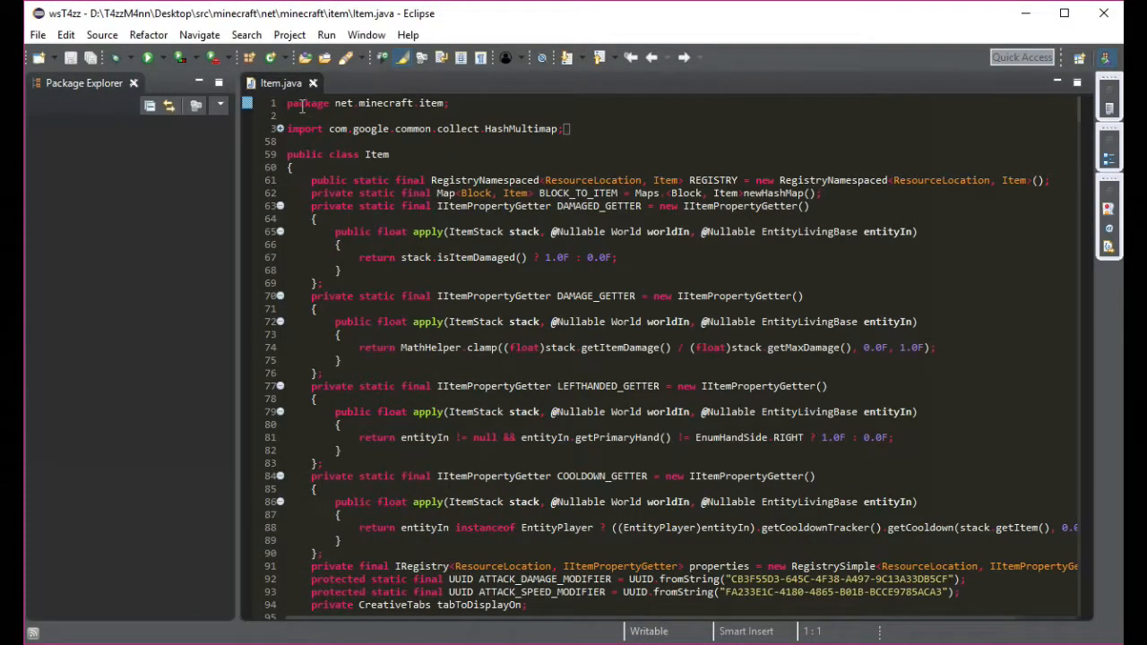
Step: Look through the code of Item.java to examine the imported syntax colouring, and close the file
{"action": "scroll", "coordinate": [381, 327], "scroll_direction": "down", "scroll_amount": 13}
{"action": "scroll", "coordinate": [381, 326], "scroll_direction": "up", "scroll_amount": 20}
{"action": "scroll", "coordinate": [399, 234], "scroll_direction": "down", "scroll_amount": 15}
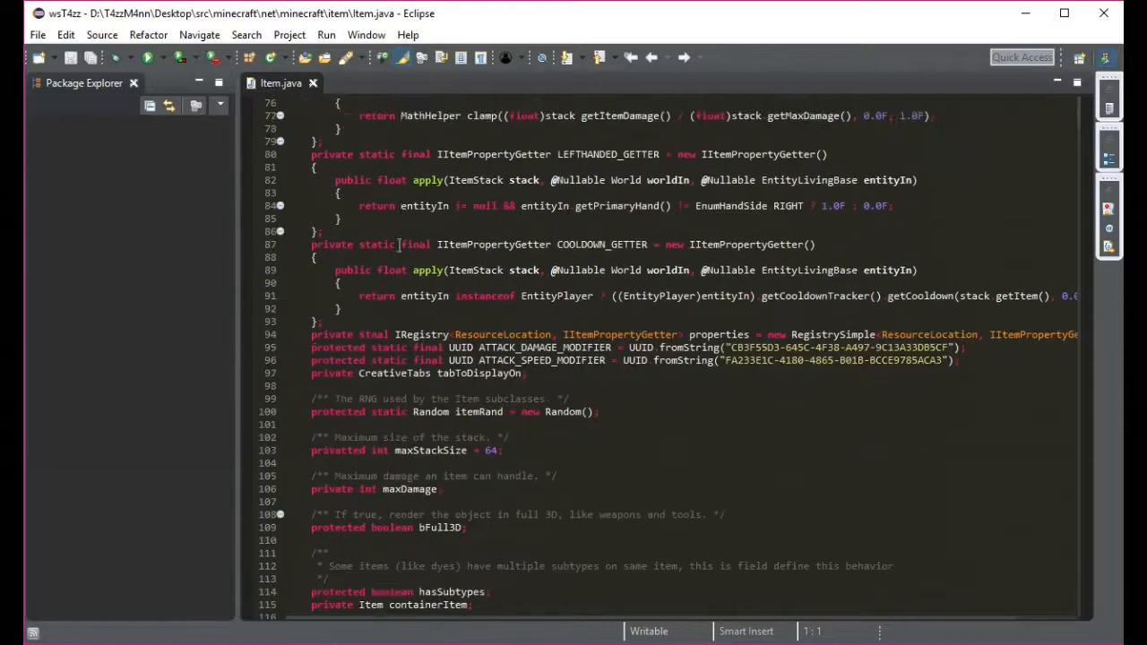
{"action": "scroll", "coordinate": [399, 256], "scroll_direction": "down", "scroll_amount": 8}
{"action": "scroll", "coordinate": [400, 257], "scroll_direction": "down", "scroll_amount": 17}
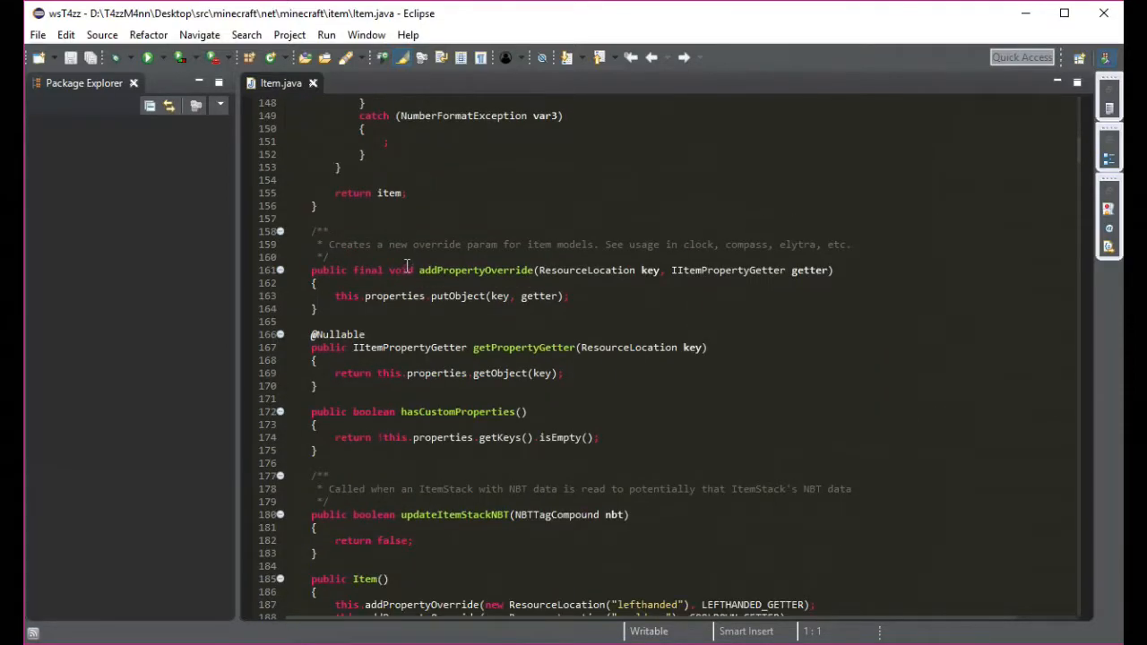
{"action": "scroll", "coordinate": [425, 400], "scroll_direction": "up", "scroll_amount": 20}
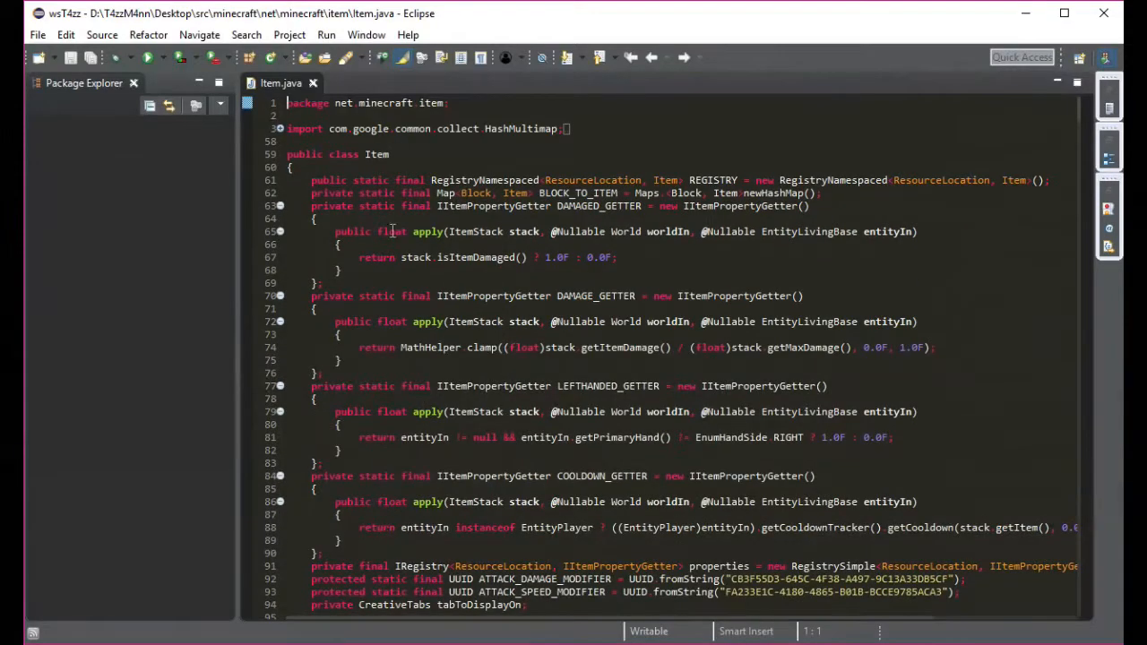
{"action": "left_click", "coordinate": [314, 82]}
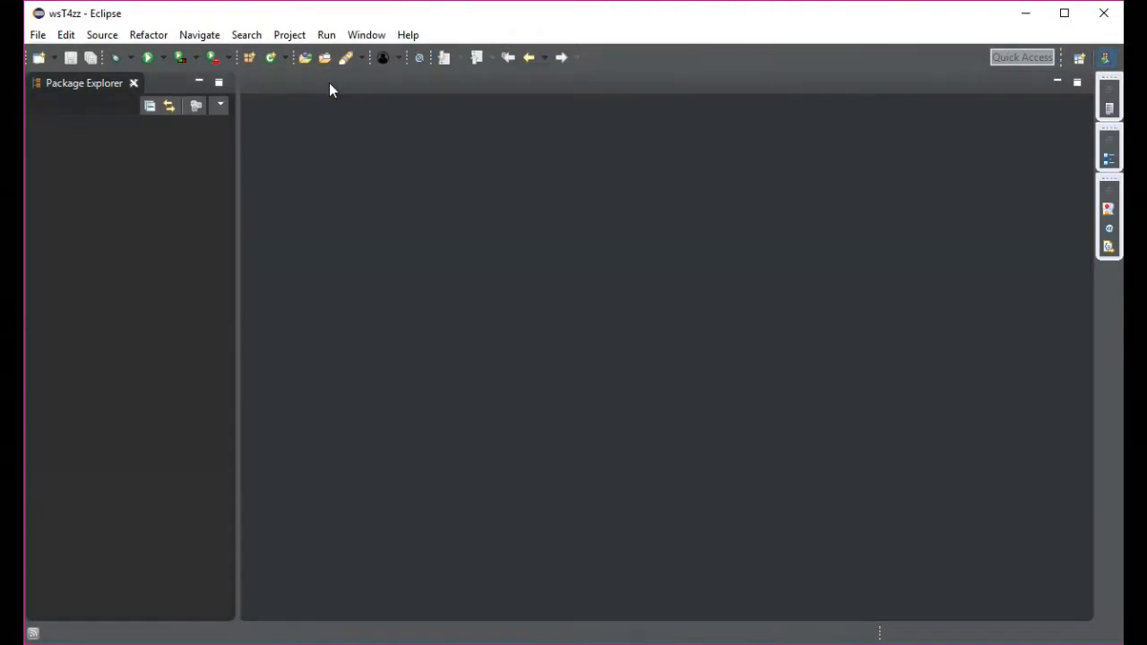
{"action": "right_click", "coordinate": [125, 161]}
{"action": "mouse_move", "coordinate": [227, 179]}
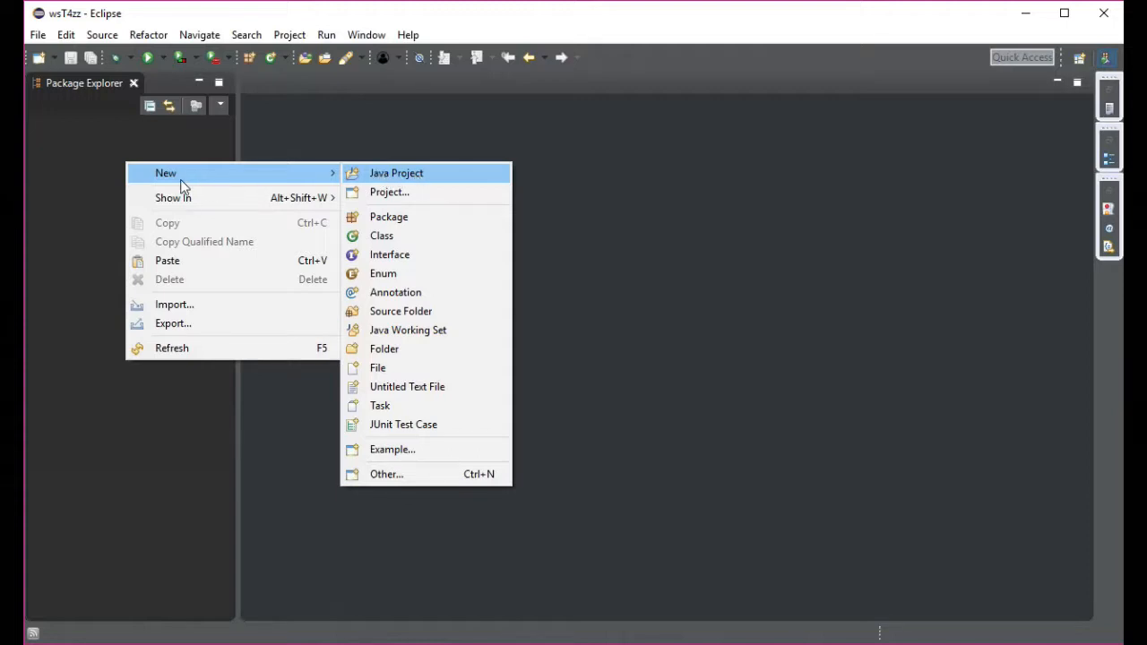
{"action": "left_click", "coordinate": [96, 161]}
{"action": "right_click", "coordinate": [97, 165]}
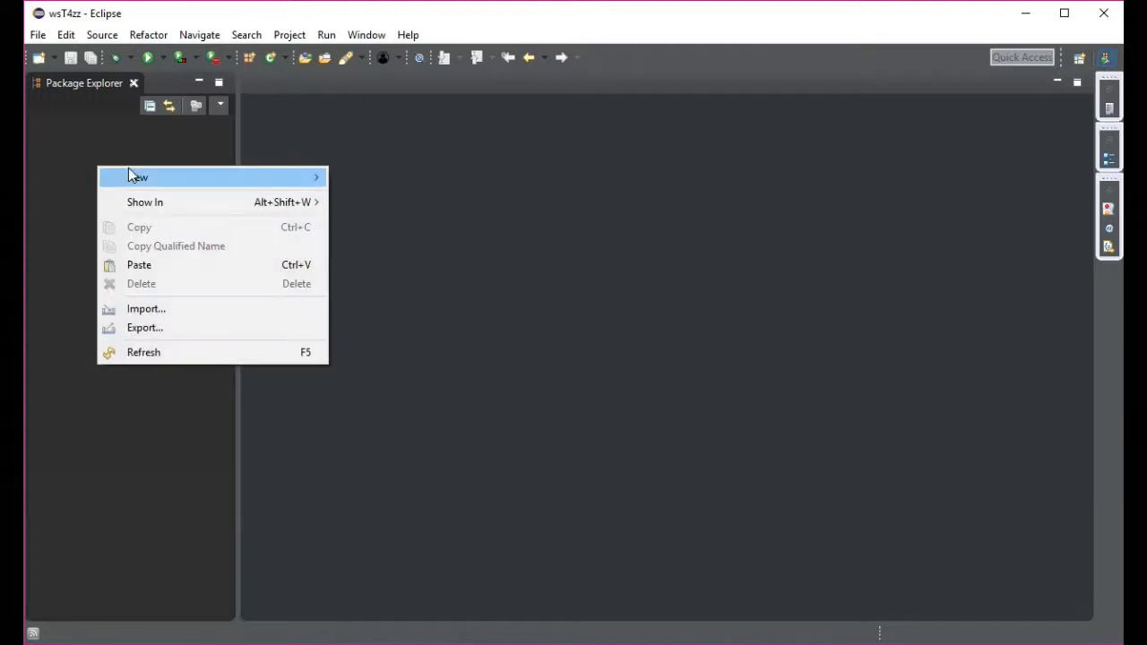
{"action": "left_click", "coordinate": [38, 34]}
{"action": "mouse_move", "coordinate": [61, 57]}
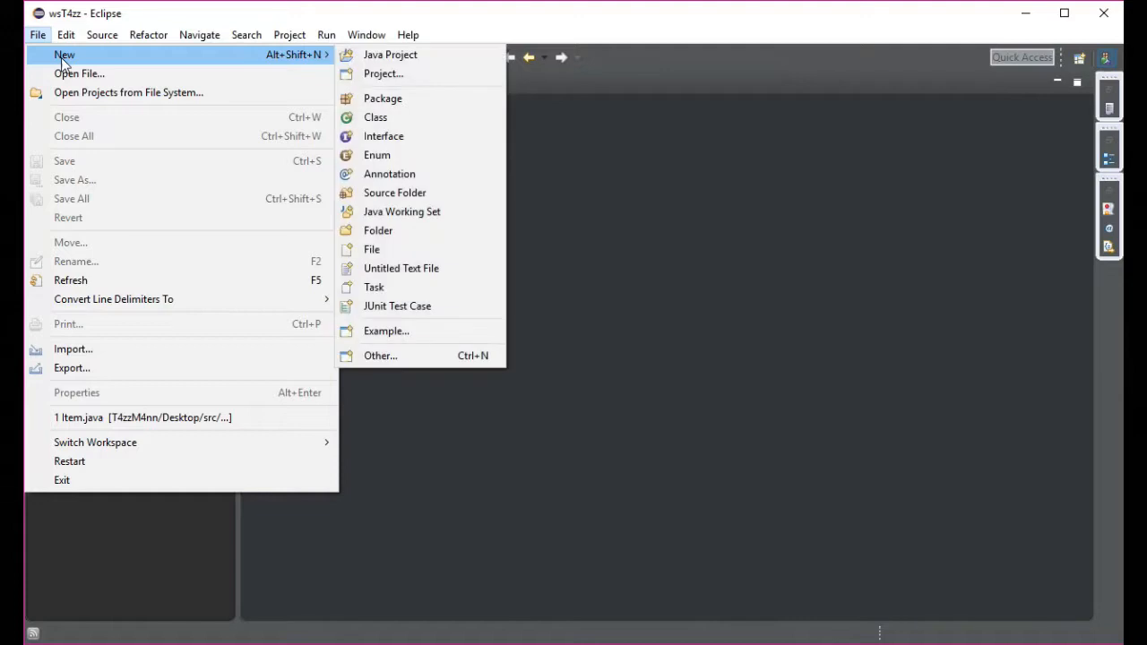
{"action": "left_click", "coordinate": [167, 541]}
Step: Create a Java project named testing with the default JavaSE-1.8 environment and build settings
{"action": "right_click", "coordinate": [101, 247]}
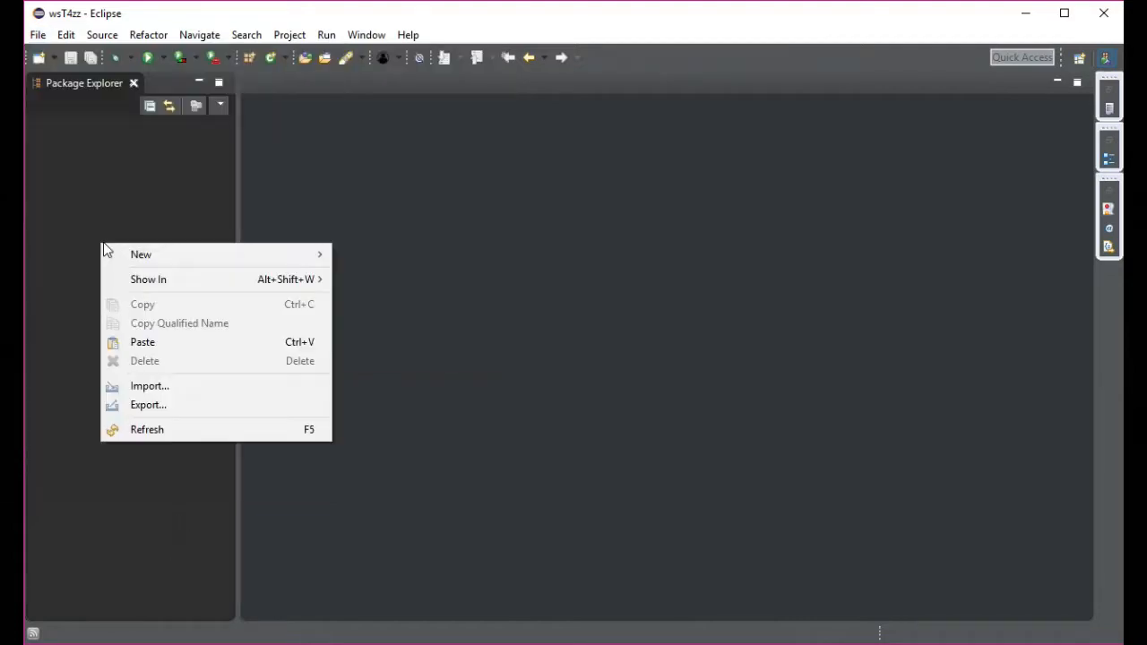
{"action": "mouse_move", "coordinate": [159, 258]}
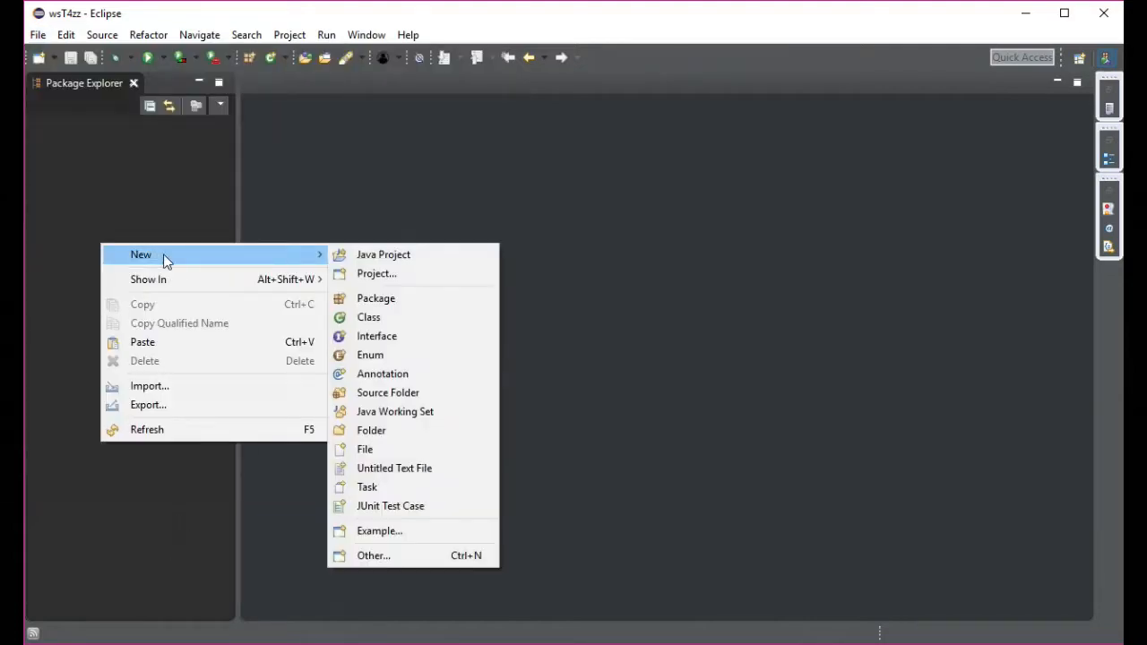
{"action": "left_click", "coordinate": [394, 255]}
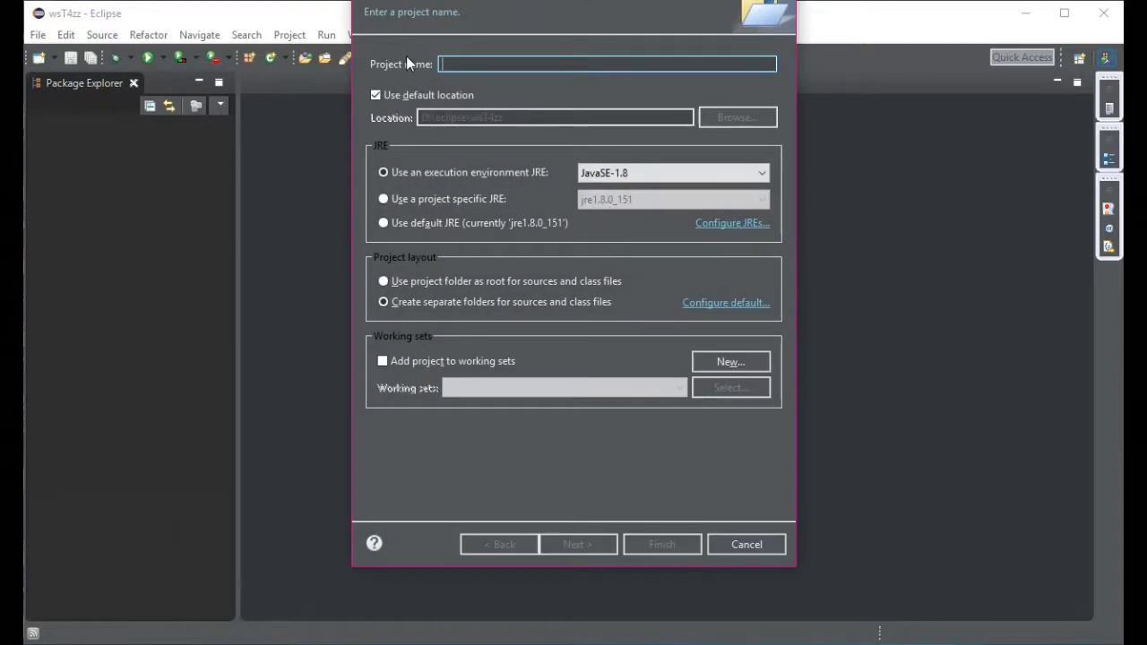
{"action": "type", "text": "t"}
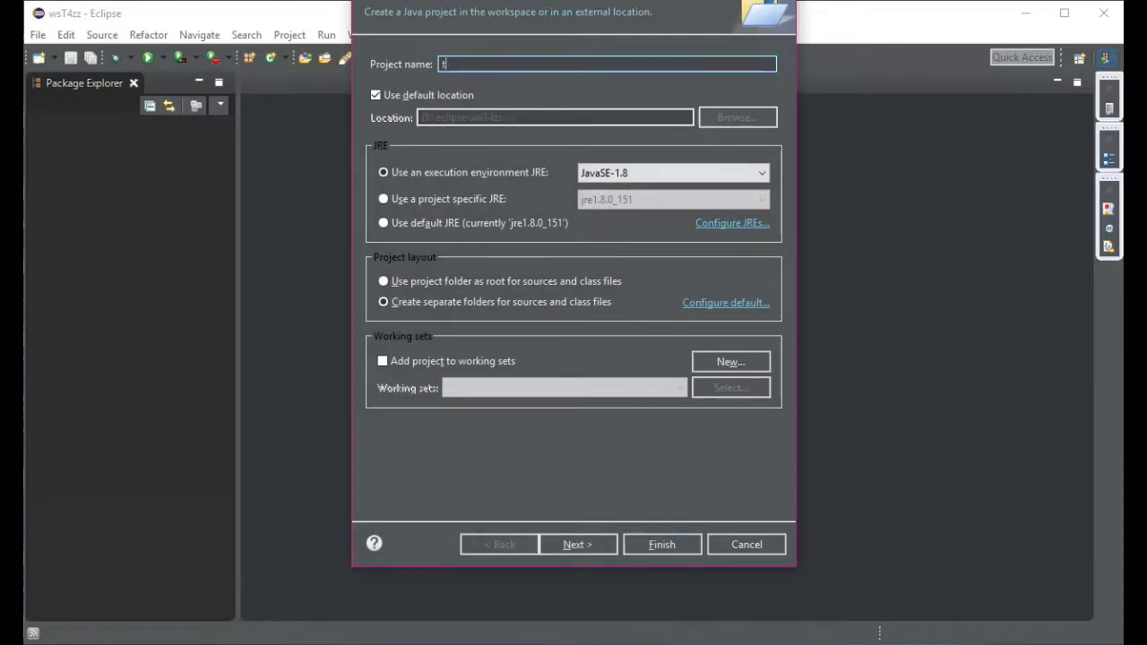
{"action": "type", "text": "estin"}
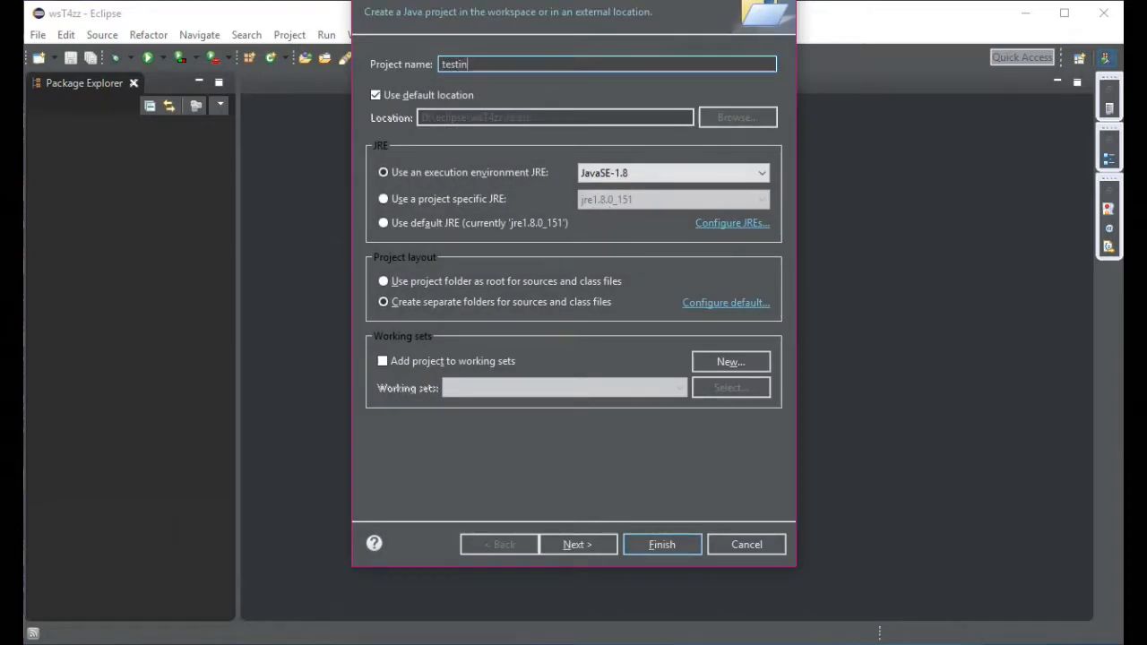
{"action": "left_click", "coordinate": [582, 544]}
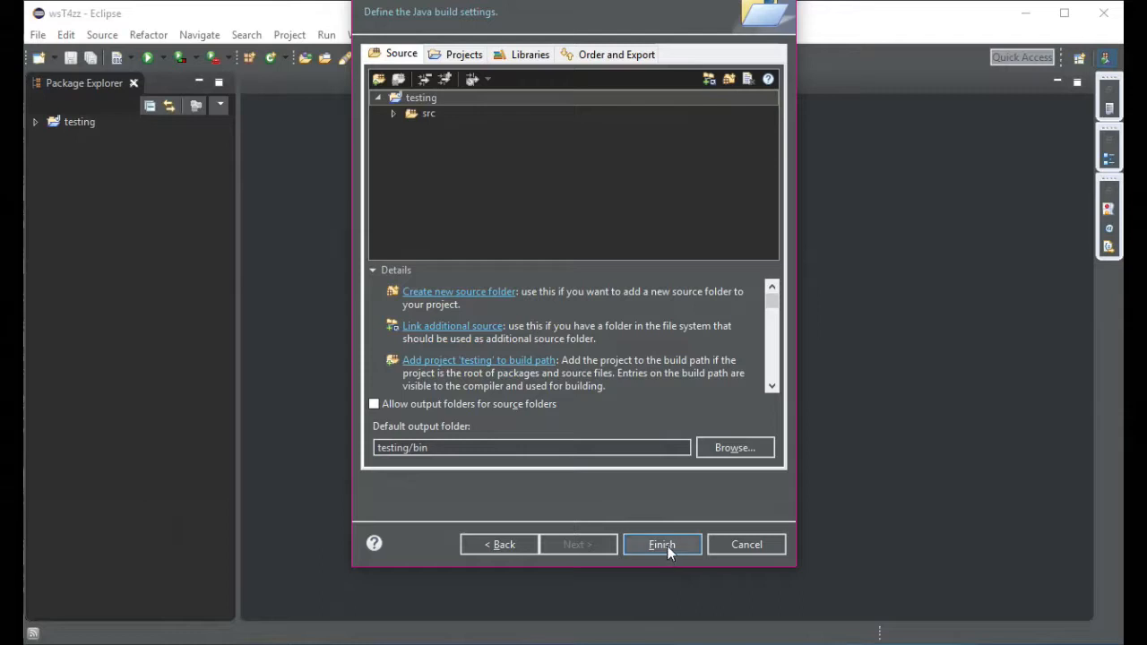
{"action": "left_click", "coordinate": [663, 545]}
Step: Expand the testing project and create a public class named Testing in the testing package of its src folder
{"action": "left_click", "coordinate": [35, 122]}
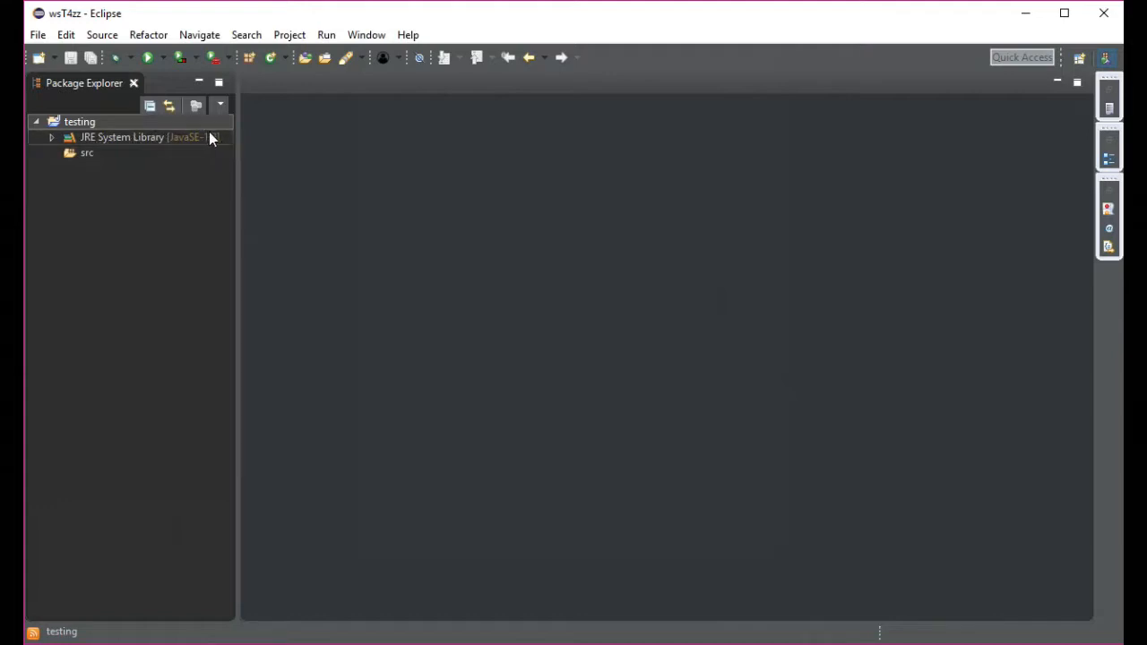
{"action": "left_click", "coordinate": [79, 153]}
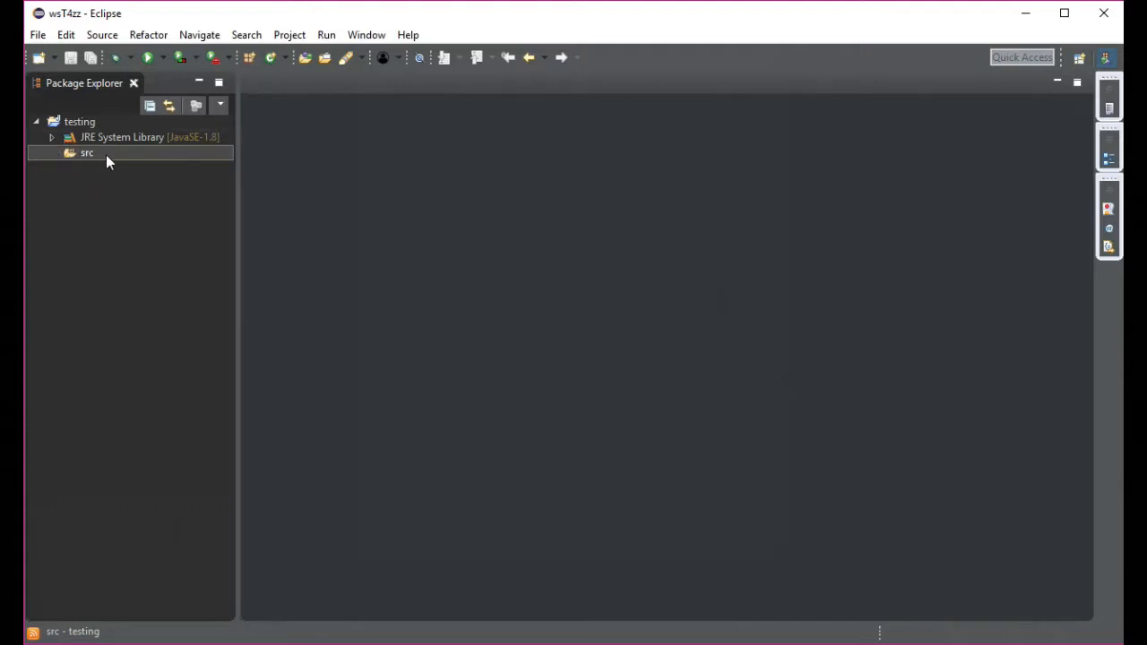
{"action": "right_click", "coordinate": [78, 153]}
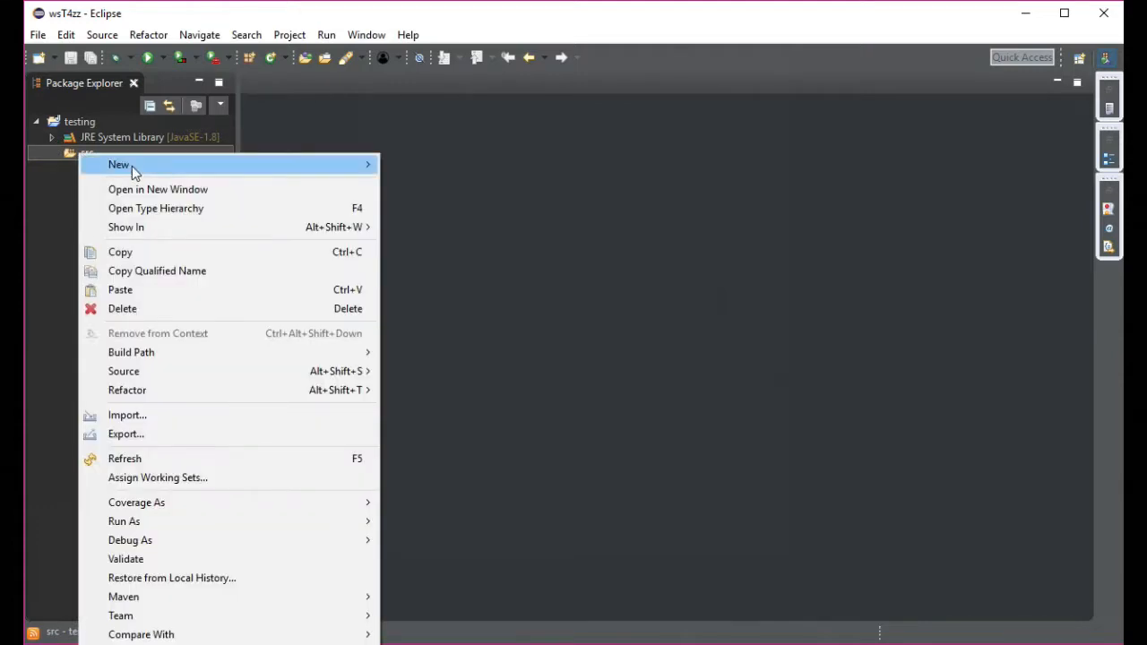
{"action": "mouse_move", "coordinate": [354, 164]}
{"action": "left_click", "coordinate": [445, 225]}
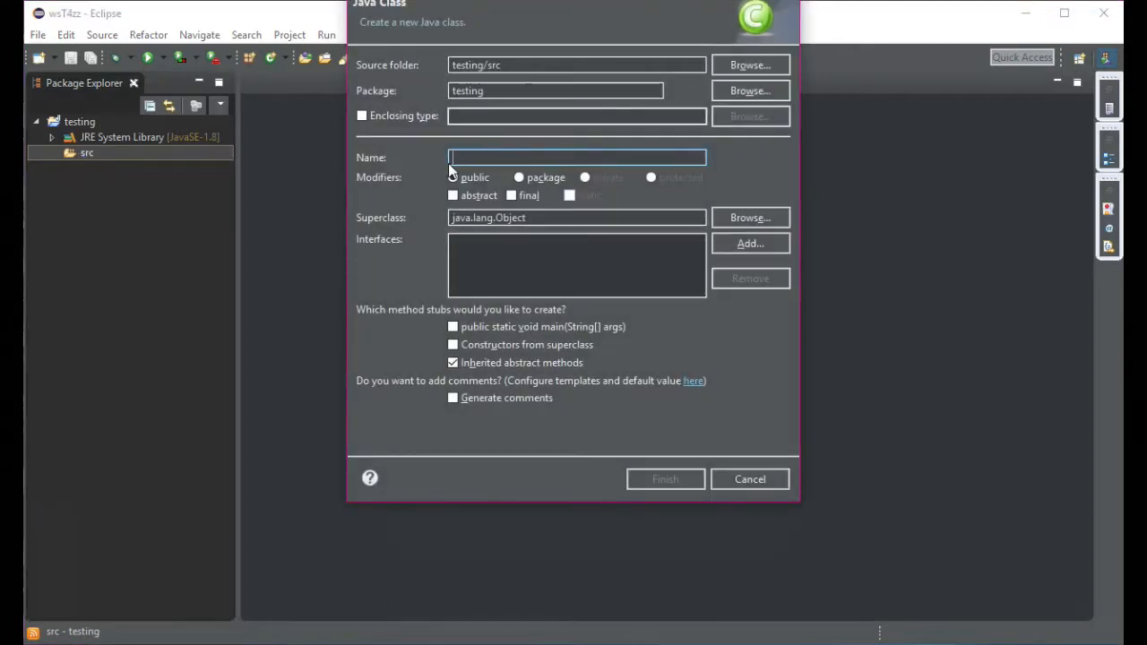
{"action": "type", "text": "tes"}
{"action": "key", "text": "BackSpace"}
{"action": "key", "text": "BackSpace"}
{"action": "key", "text": "BackSpace"}
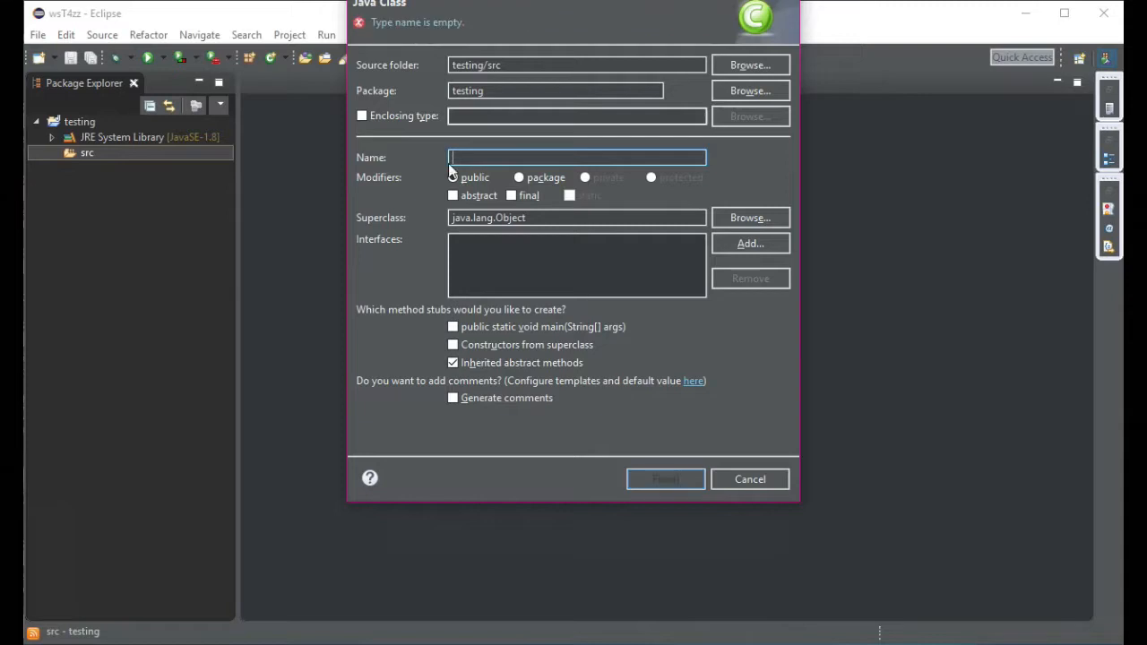
{"action": "type", "text": "Testing"}
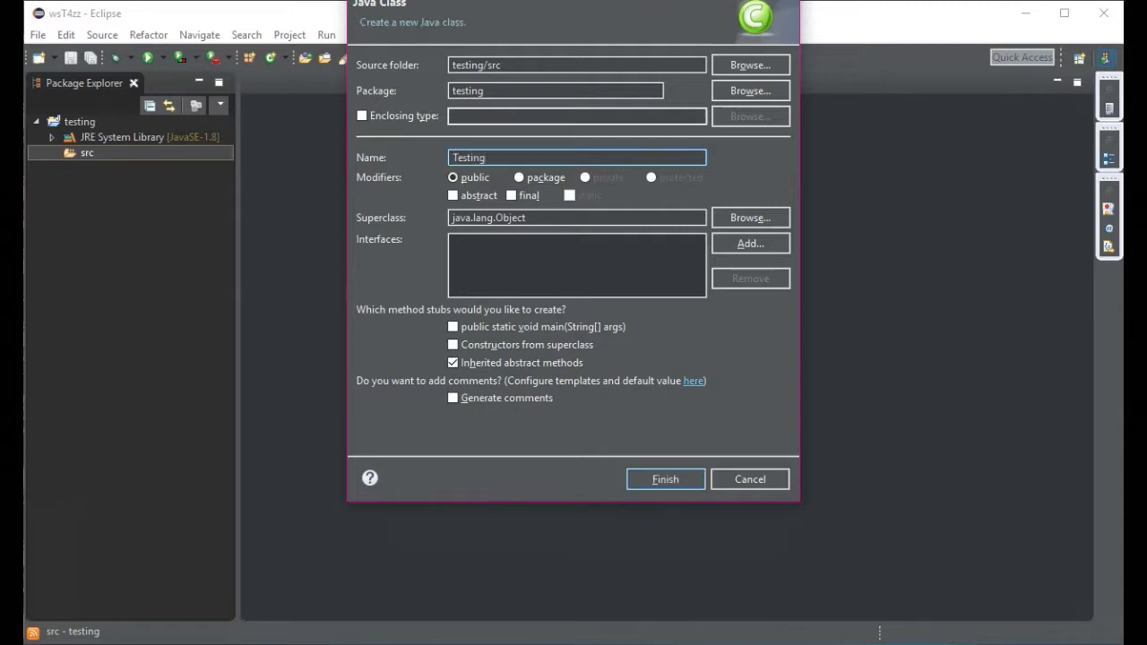
{"action": "left_click", "coordinate": [671, 479]}
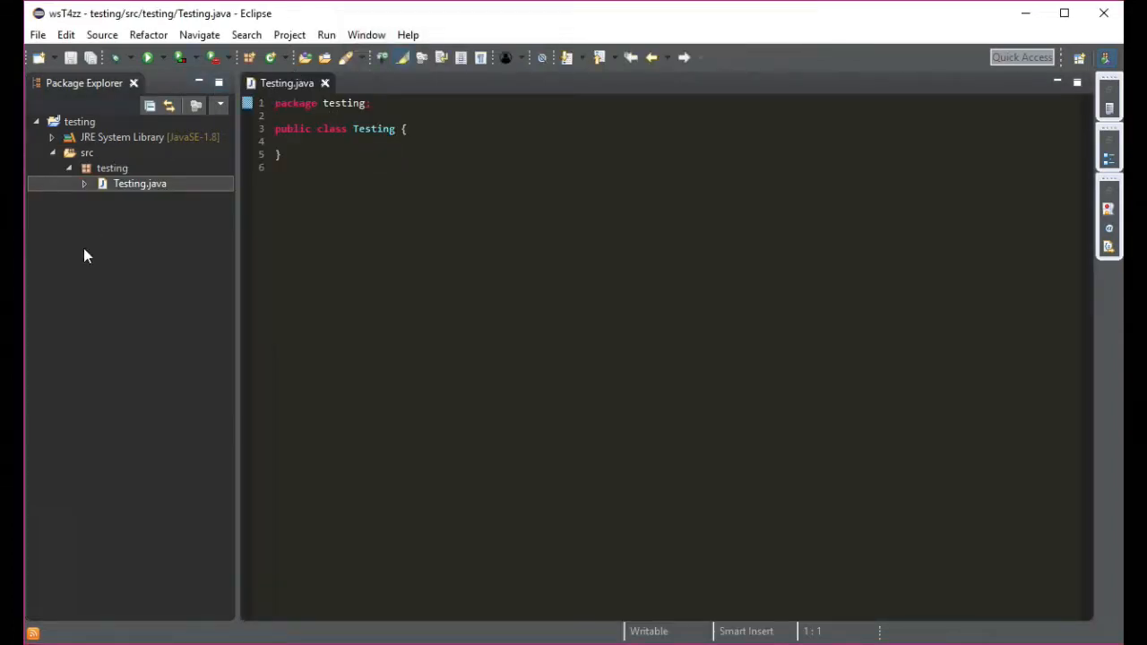
Step: Indent the empty line inside the Testing class body by one level
{"action": "left_click_drag", "start_coordinate": [277, 104], "coordinate": [399, 103]}
{"action": "left_click", "coordinate": [378, 103]}
{"action": "left_click", "coordinate": [294, 140]}
{"action": "key", "text": "Tab"}
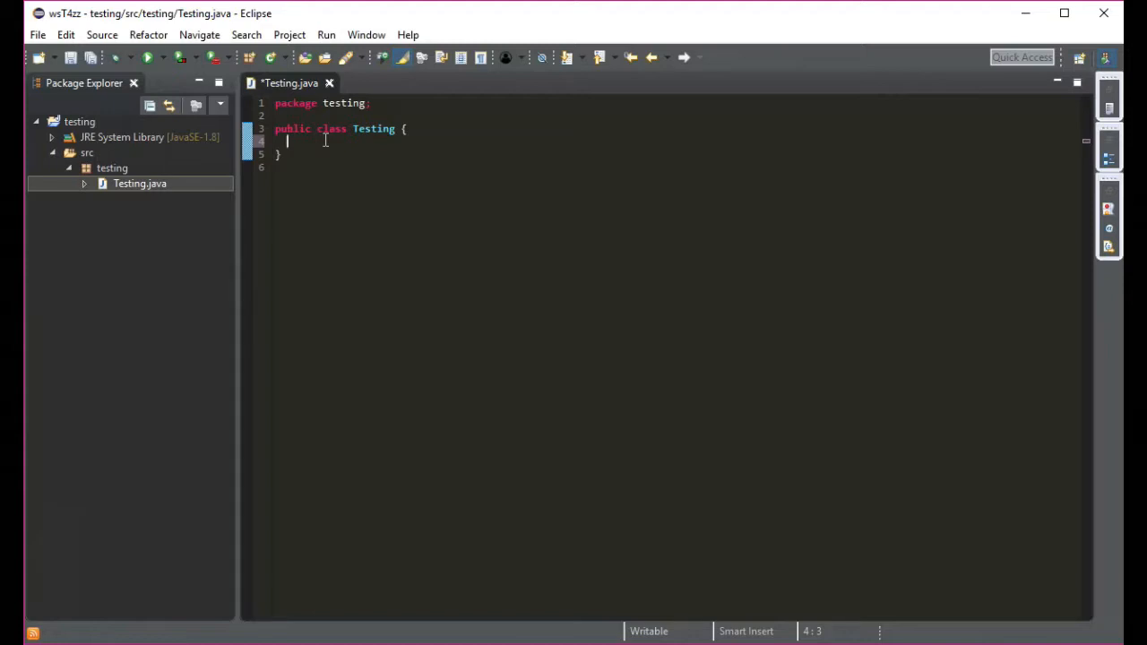
{"action": "type", "text": "System out."}
{"action": "key", "text": "BackSpace"}
{"action": "key", "text": "BackSpace"}
{"action": "key", "text": "BackSpace"}
{"action": "key", "text": "BackSpace"}
{"action": "key", "text": "BackSpace"}
{"action": "key", "text": "BackSpace"}
{"action": "key", "text": "BackSpace"}
{"action": "key", "text": "BackSpace"}
{"action": "key", "text": "BackSpace"}
{"action": "key", "text": "BackSpace"}
{"action": "key", "text": "BackSpace"}
Step: Add the method public static void main(String[] args) with an empty body inside the Testing class
{"action": "type", "text": "publi"}
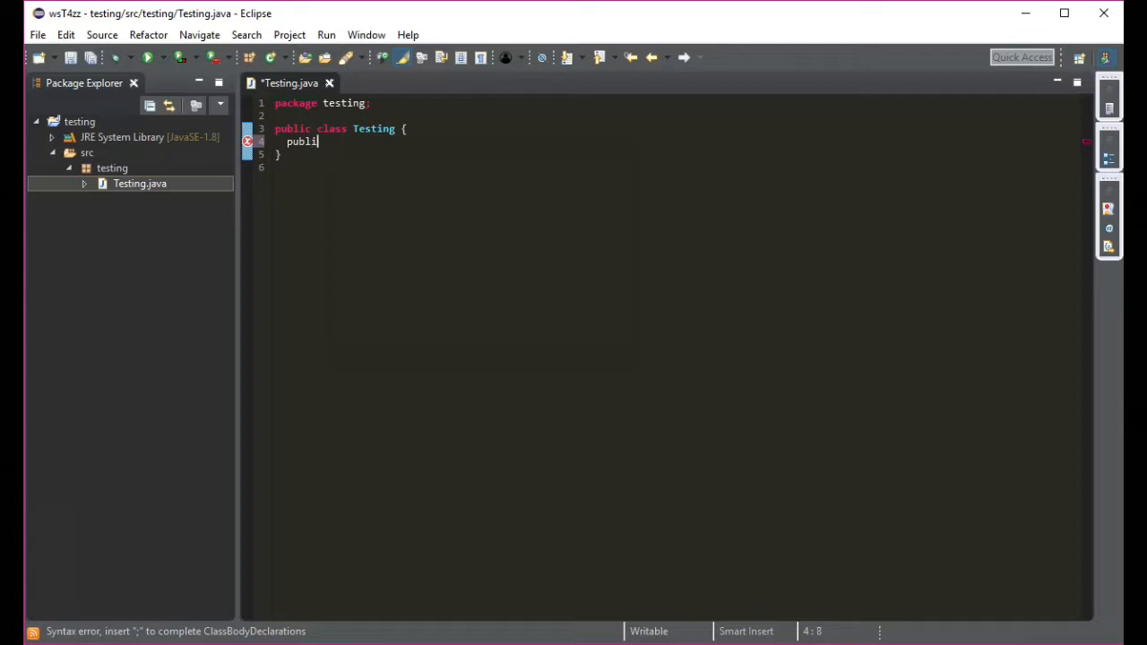
{"action": "type", "text": "c static void main("}
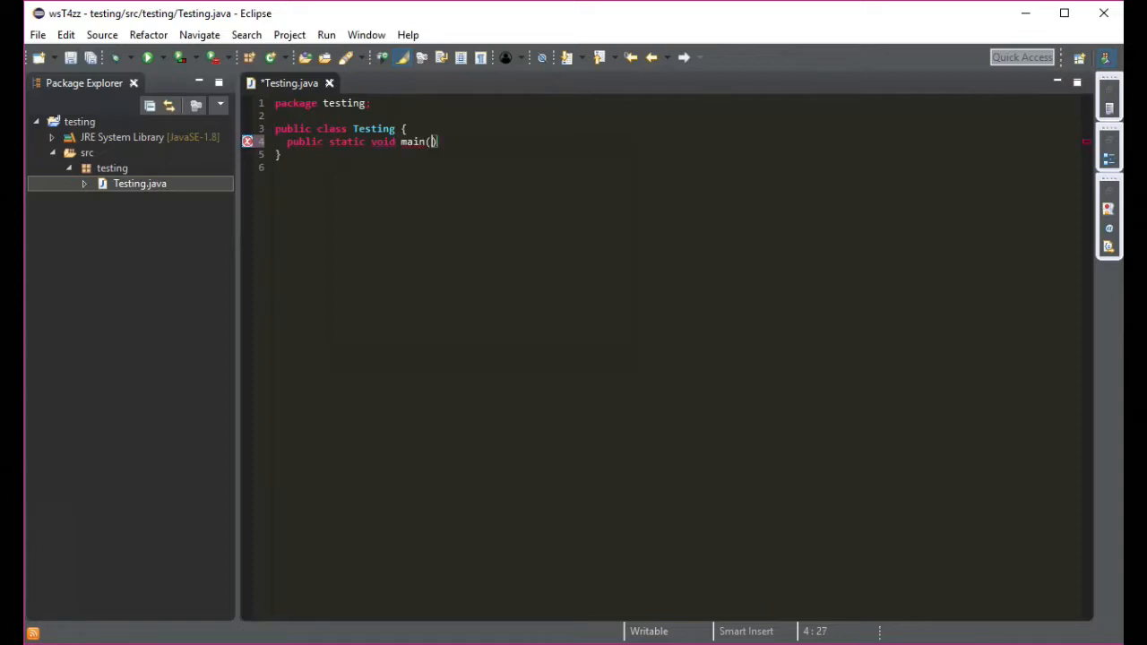
{"action": "type", "text": "String[]"}
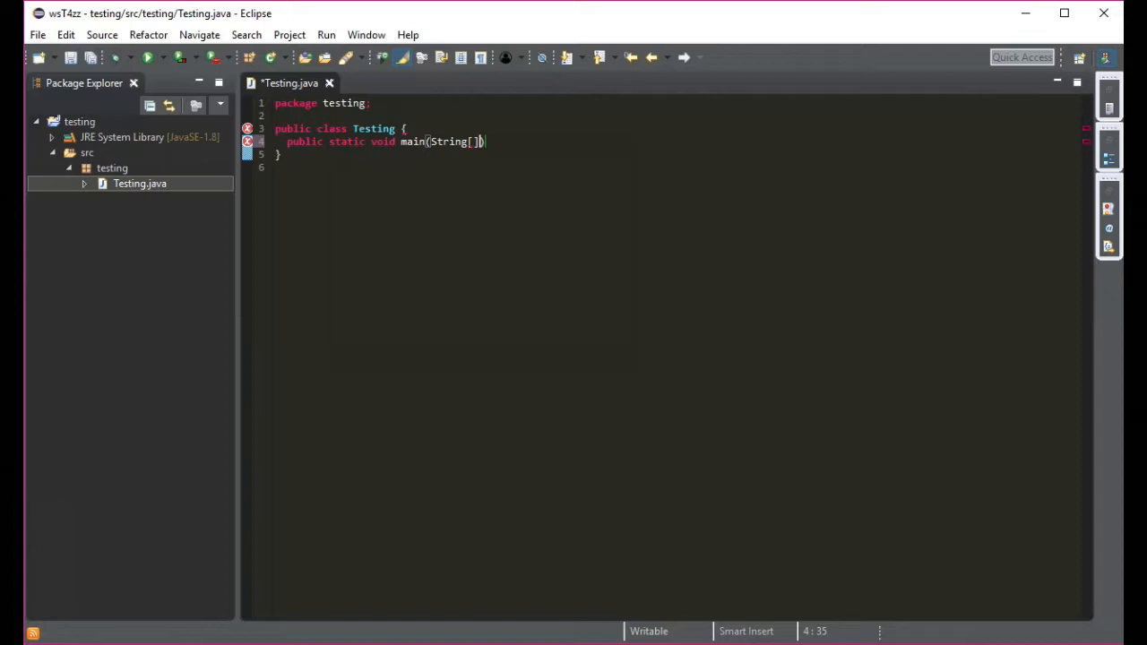
{"action": "type", "text": " args) {"}
{"action": "key", "text": "Return"}
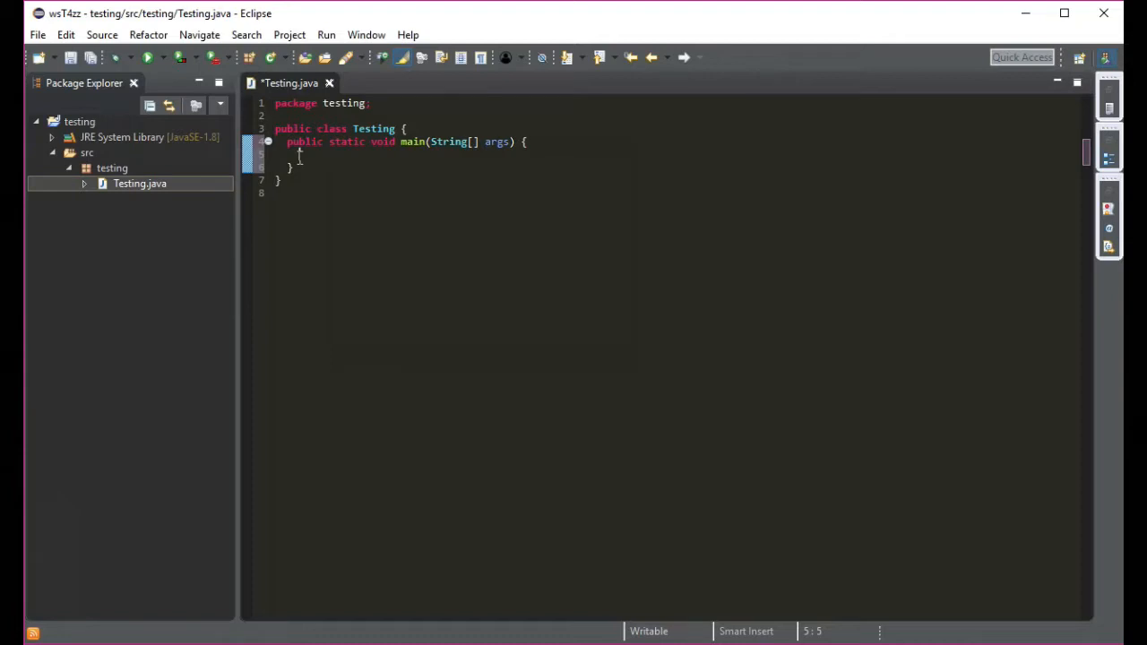
Step: Add a System.out.println statement to the main method that prints "Good Bye Cruel World!!!"
{"action": "type", "text": "System"}
{"action": "type", "text": " out"}
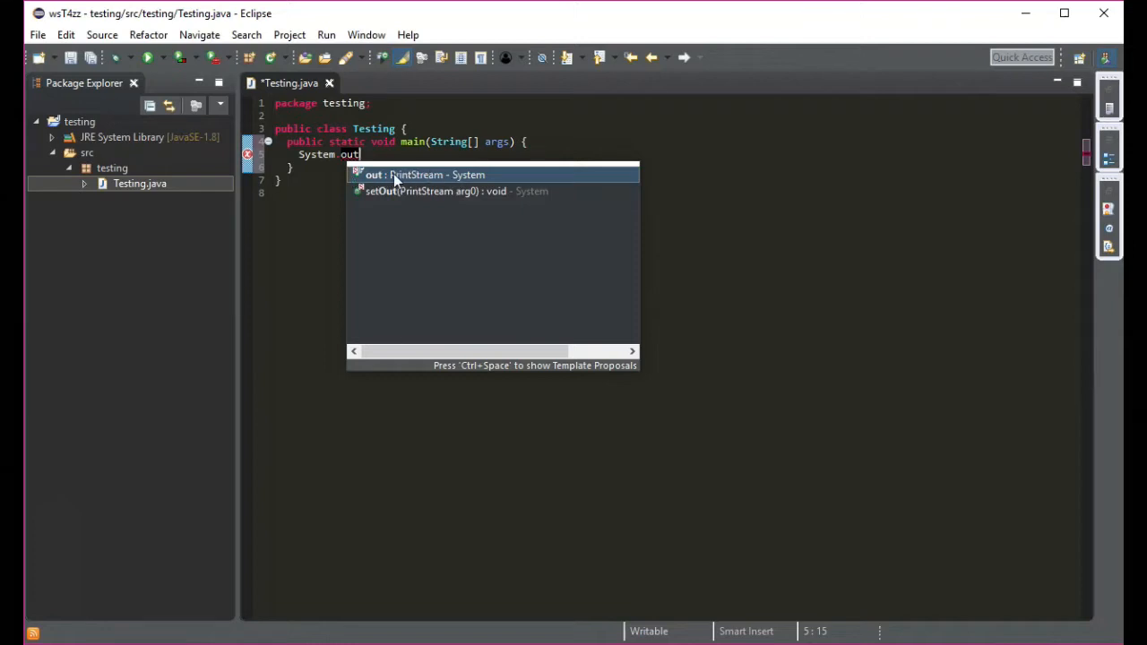
{"action": "type", "text": "."}
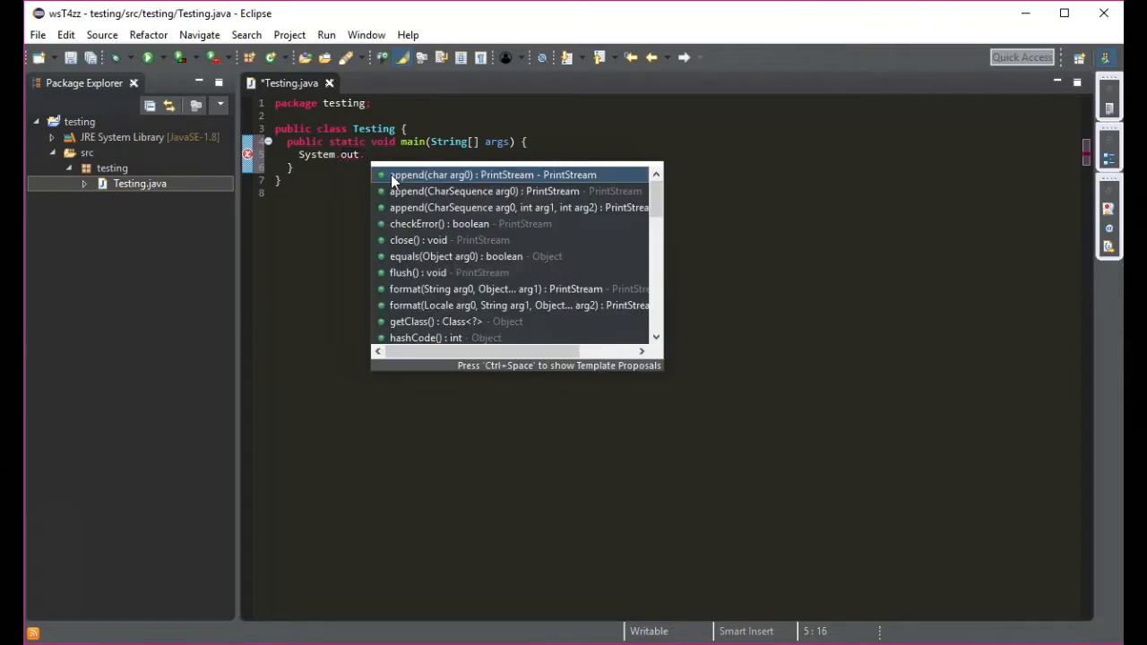
{"action": "type", "text": "prin"}
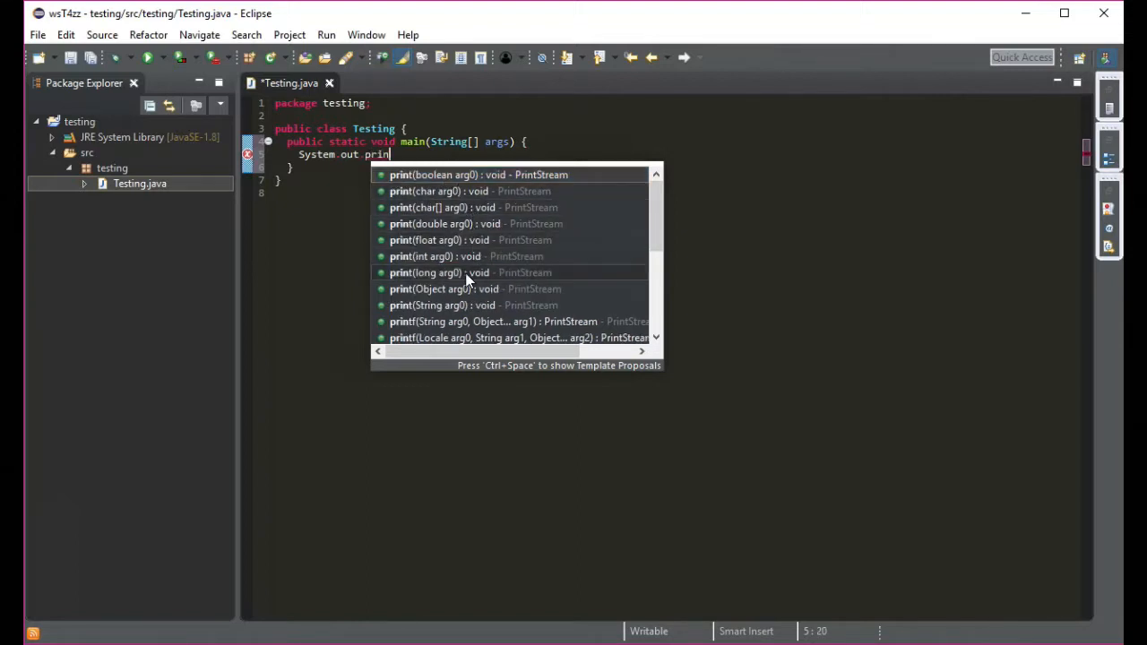
{"action": "scroll", "coordinate": [466, 282], "scroll_direction": "down", "scroll_amount": 2}
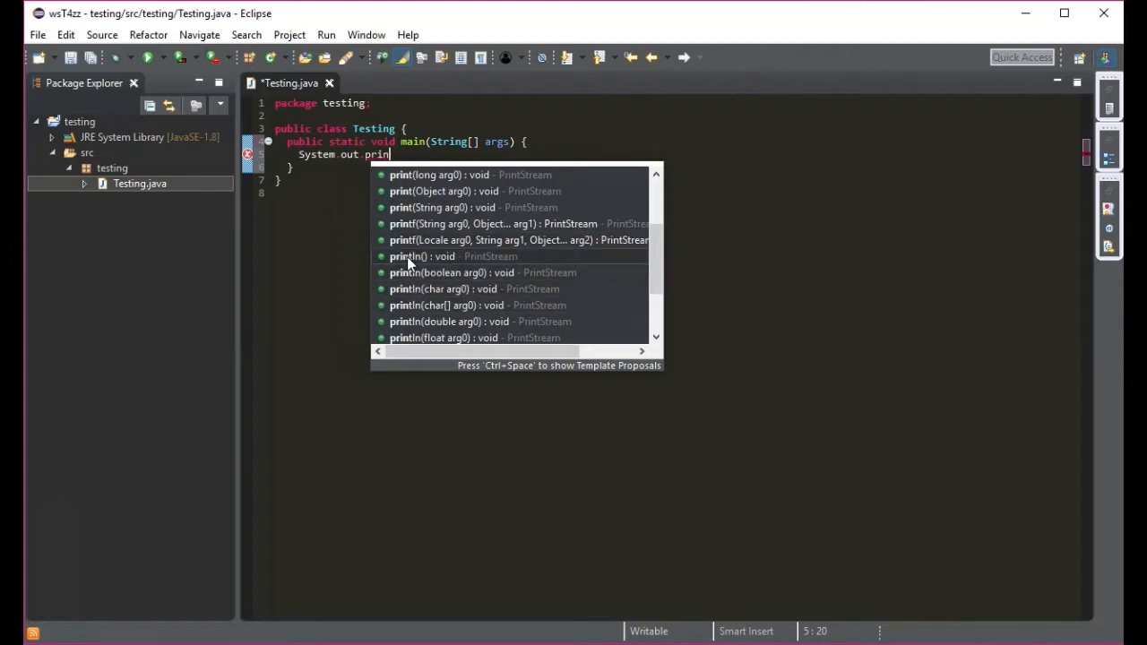
{"action": "double_click", "coordinate": [407, 257]}
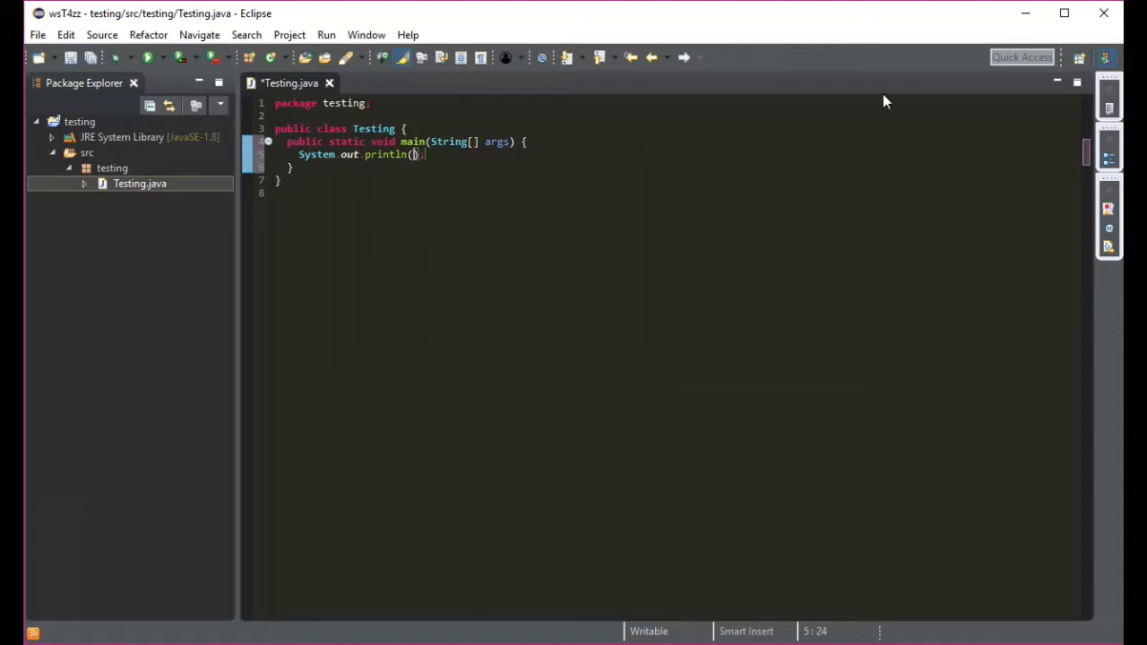
{"action": "type", "text": "\"Good Bye Cruel "}
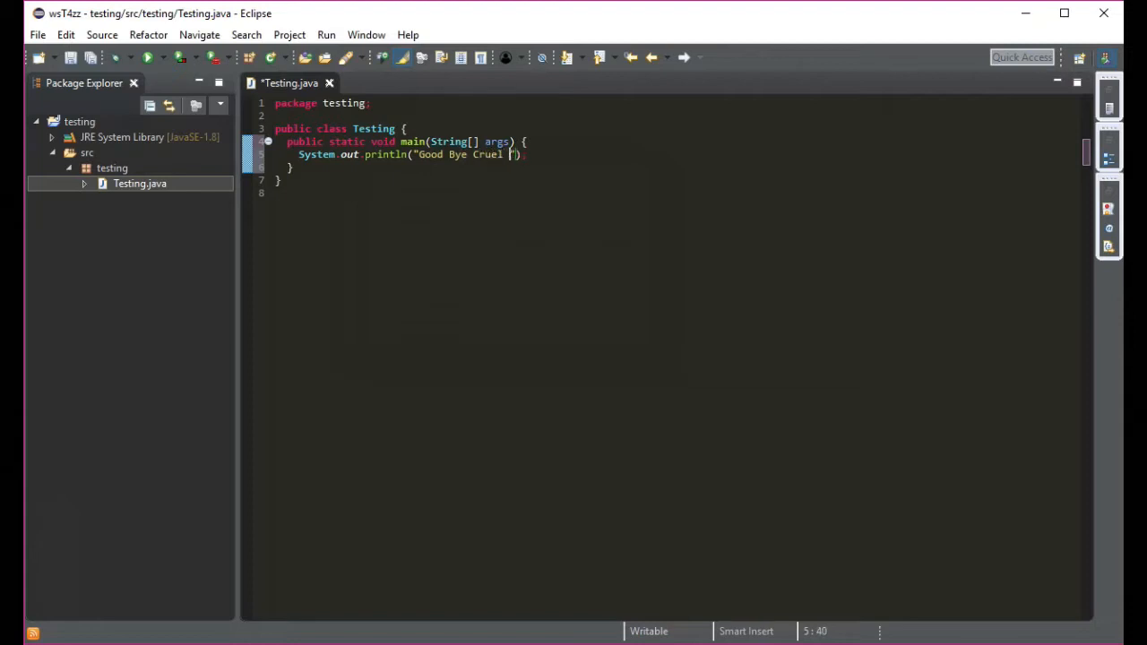
{"action": "type", "text": "World!!!"}
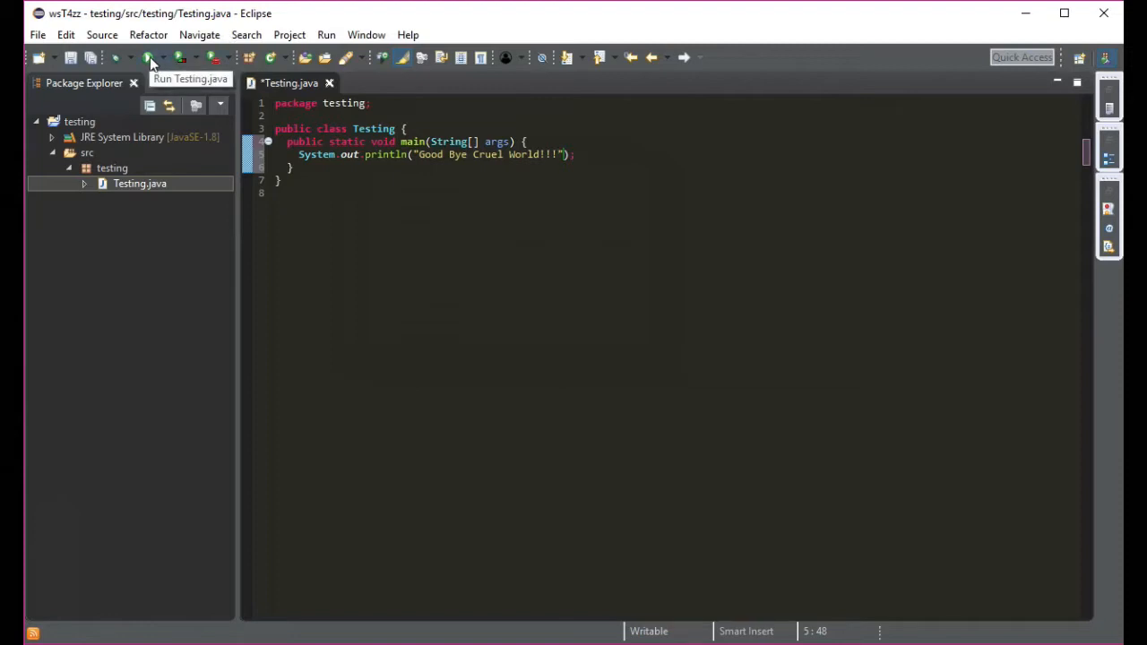
Step: Save Testing.java, run it, examine the printed line in the console, and return to the code editor
{"action": "left_click", "coordinate": [69, 59]}
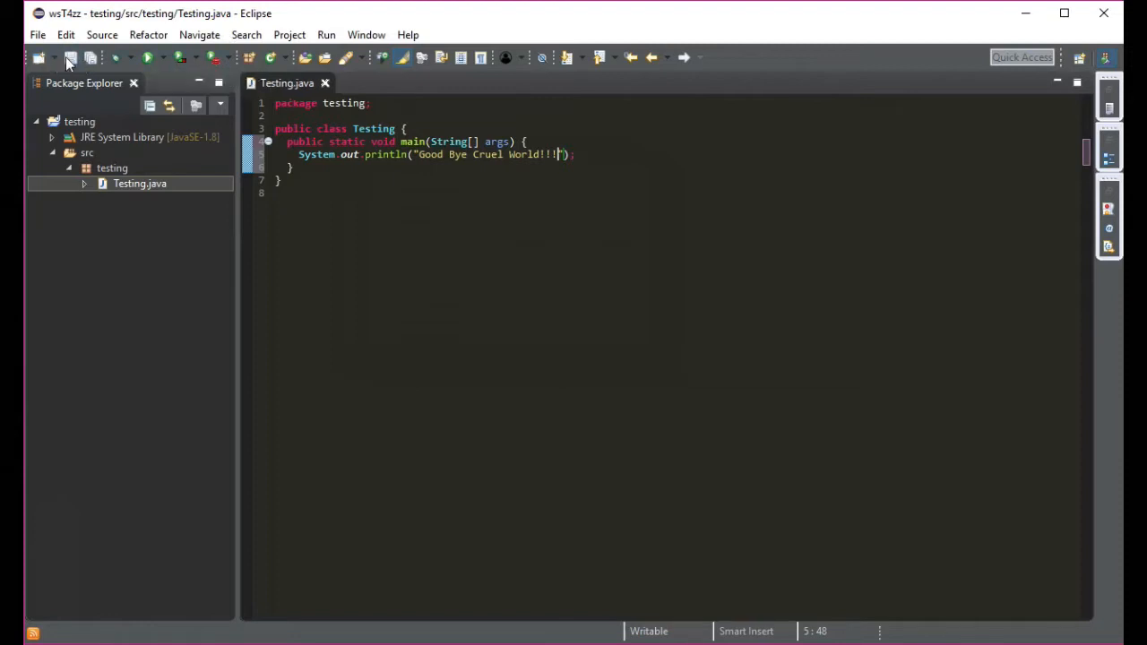
{"action": "left_click", "coordinate": [147, 58]}
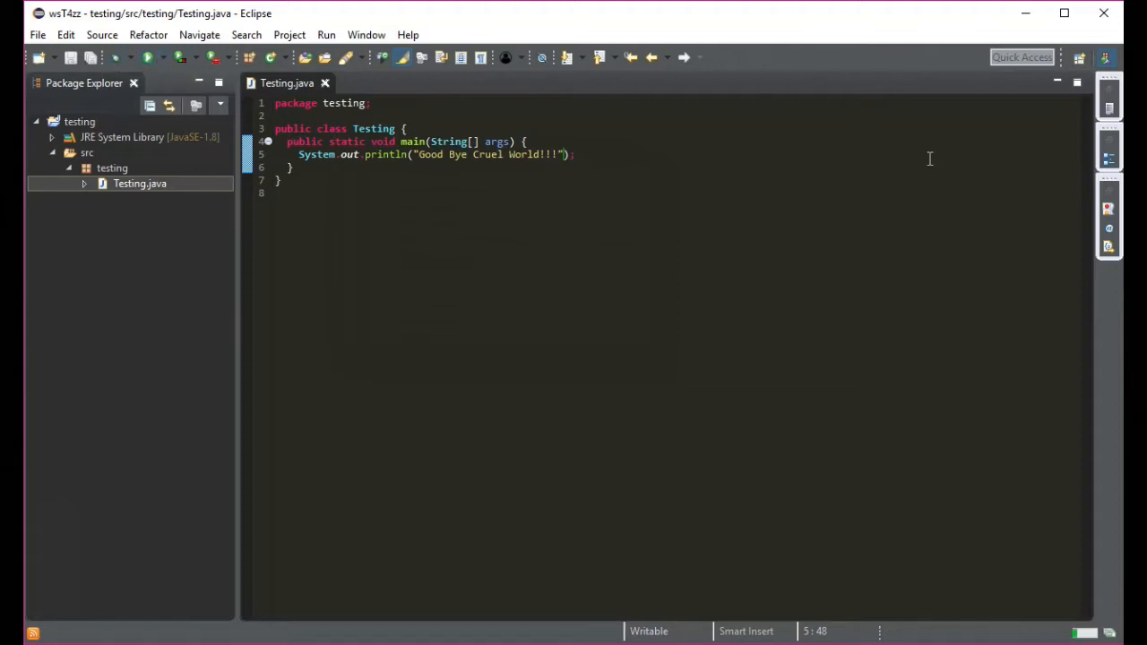
{"action": "left_click_drag", "start_coordinate": [588, 137], "coordinate": [754, 131]}
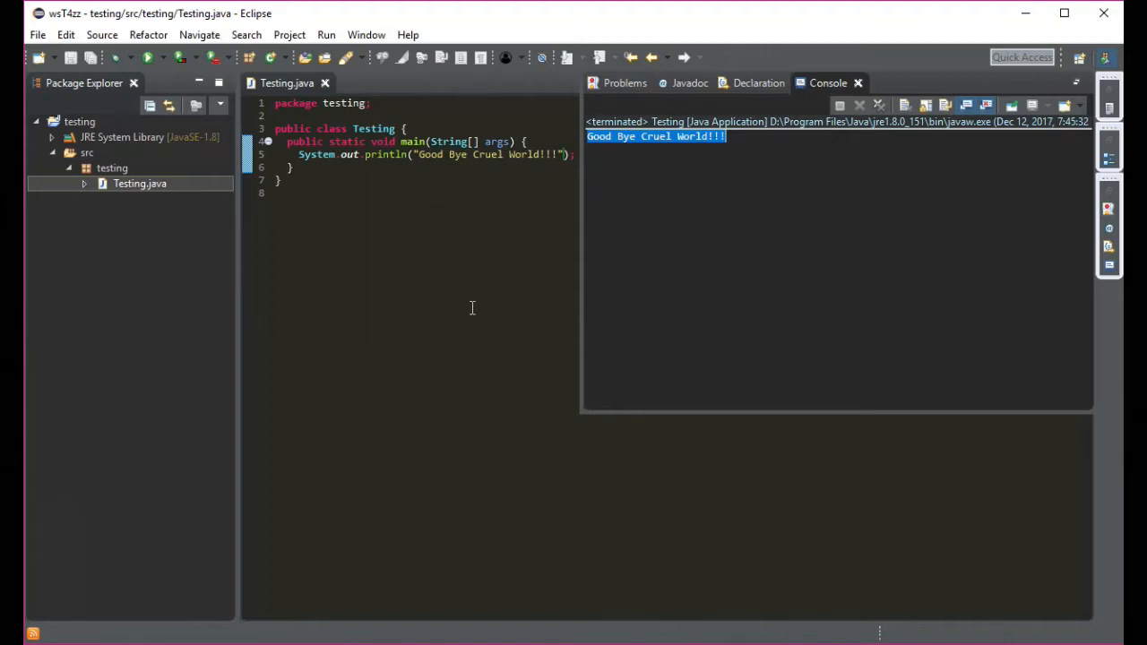
{"action": "left_click", "coordinate": [473, 309]}
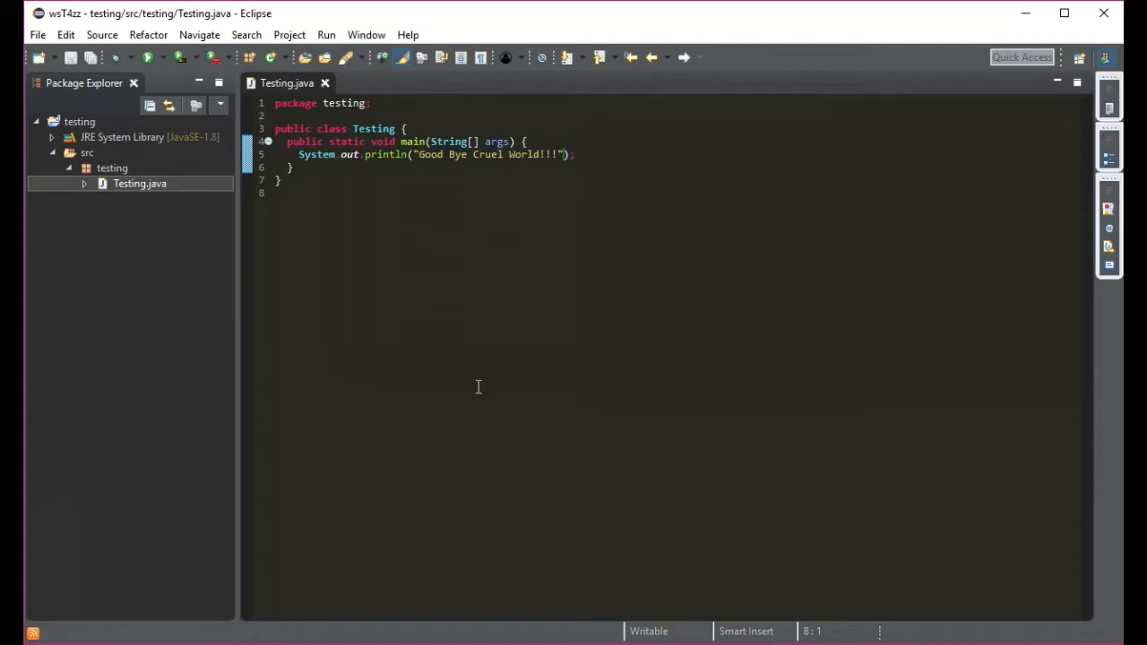